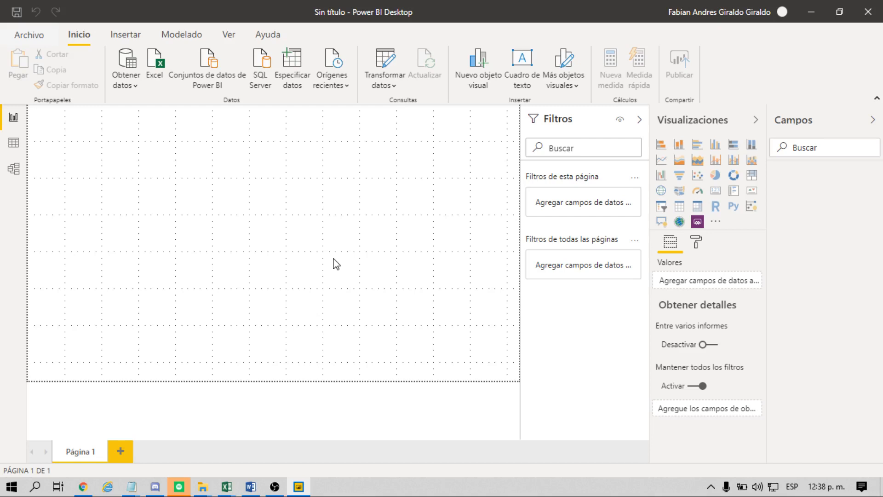
Open the Excel workbook DataSet_-_Ejercicio_practico.xlsx as a data source and select its Detalles_clientes and Precios sheets.
click(150, 80)
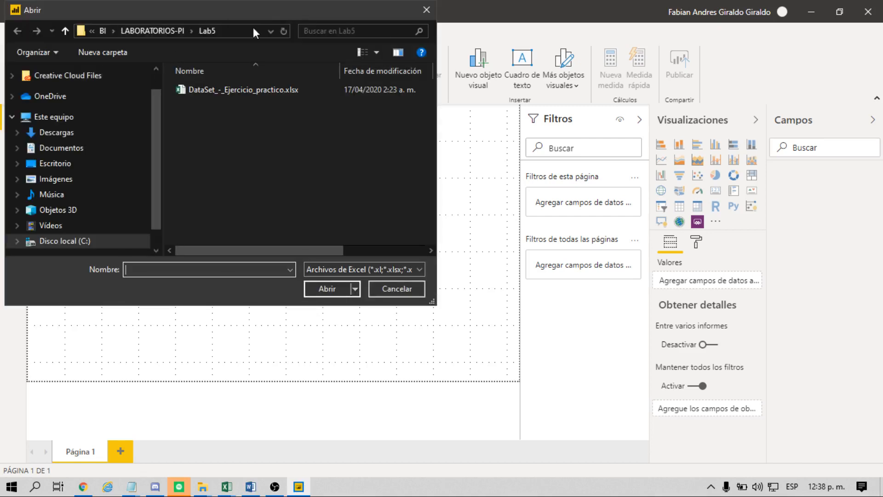
double_click(256, 92)
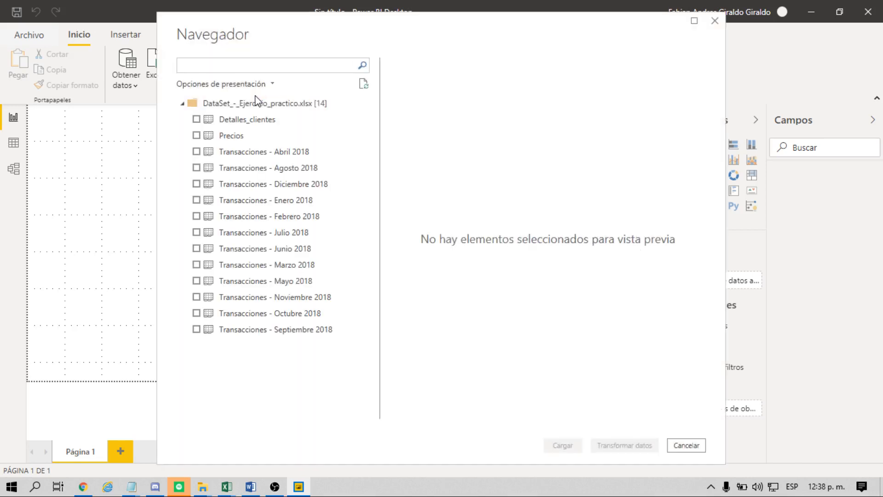
click(206, 119)
click(196, 135)
click(197, 119)
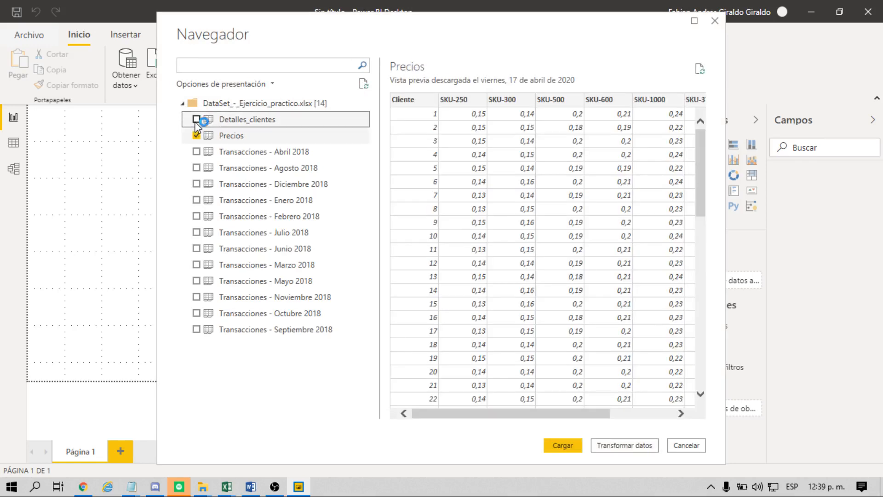
Add all twelve monthly Transacciones 2018 sheets to the selection and load the selected sheets into the report.
click(196, 152)
click(196, 167)
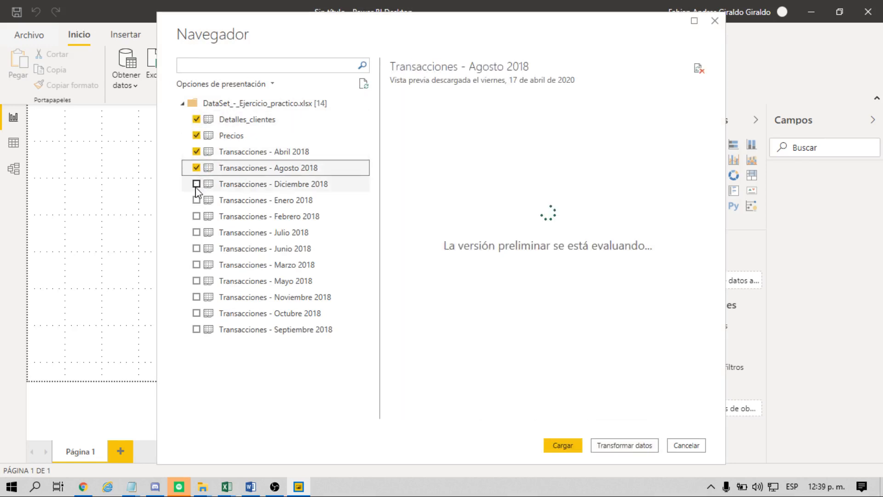
click(197, 183)
click(197, 199)
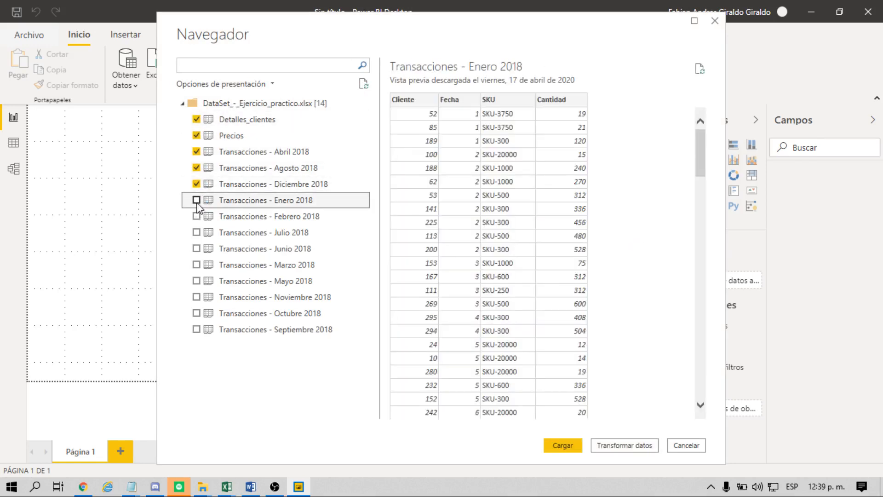
click(197, 201)
click(197, 216)
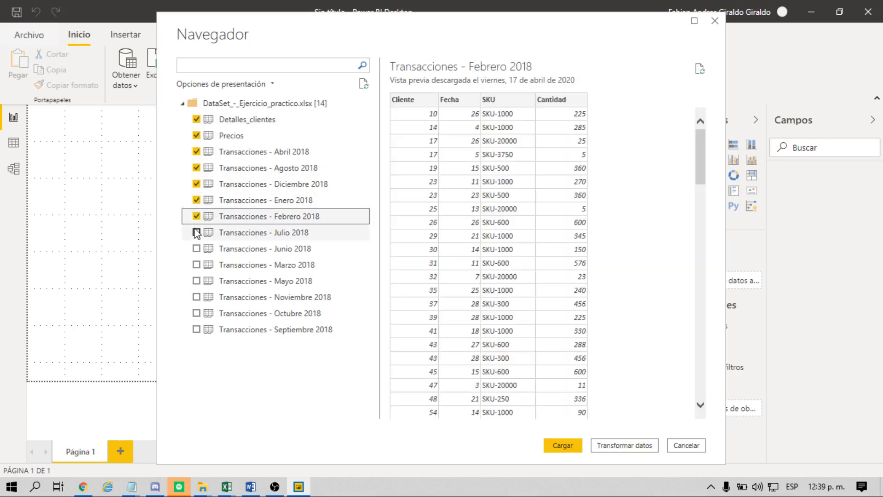
click(197, 232)
click(197, 248)
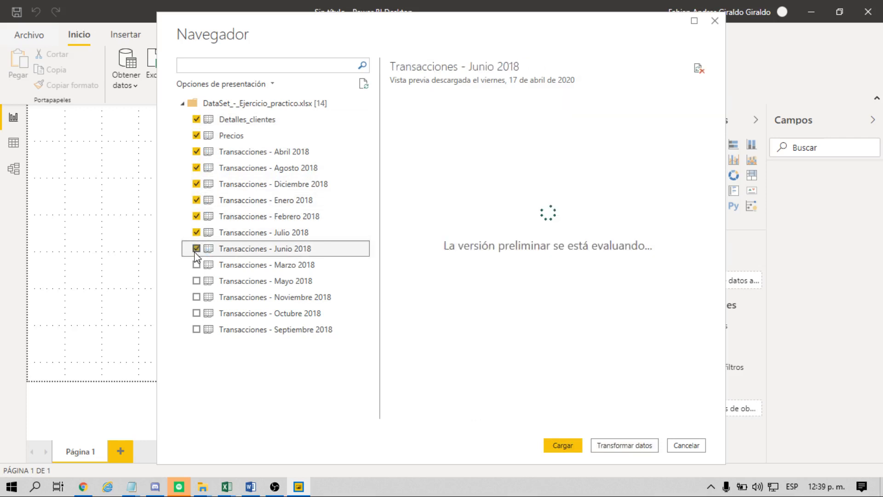
click(196, 265)
click(196, 281)
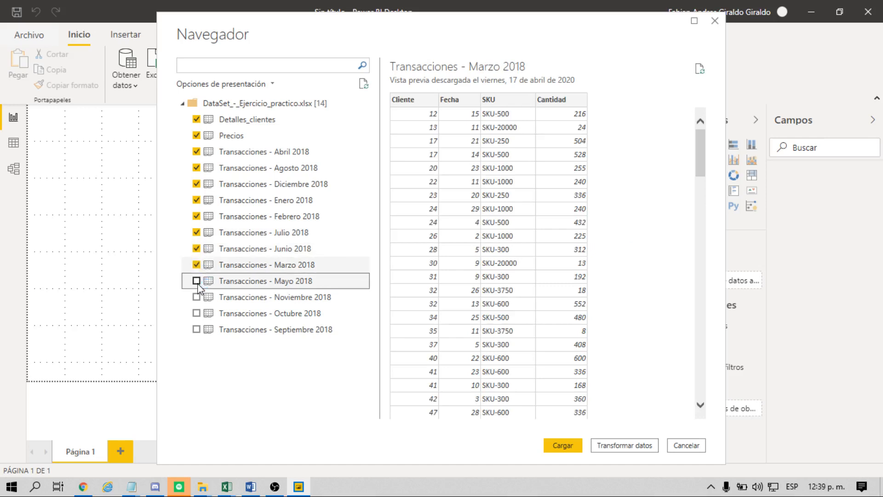
click(196, 296)
click(197, 313)
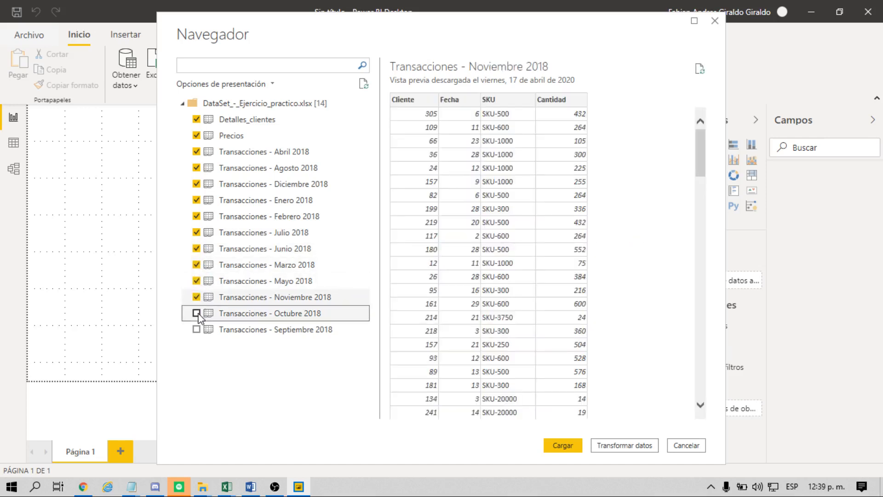
click(196, 329)
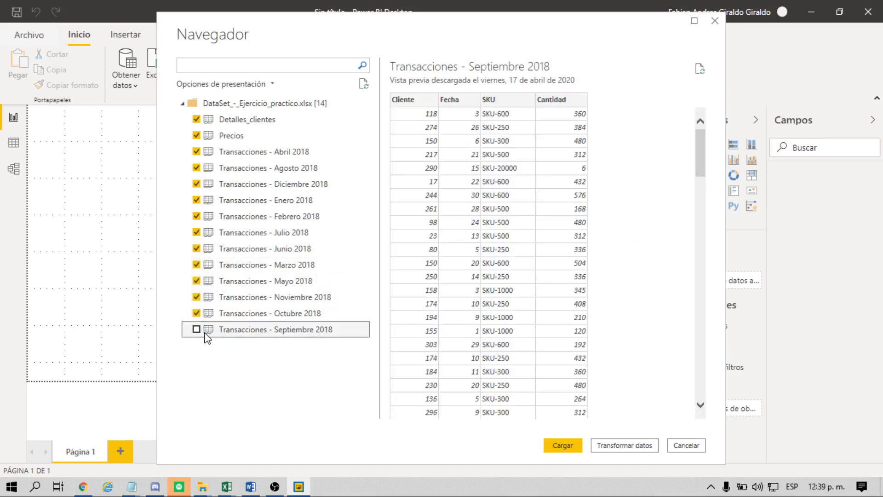
click(567, 445)
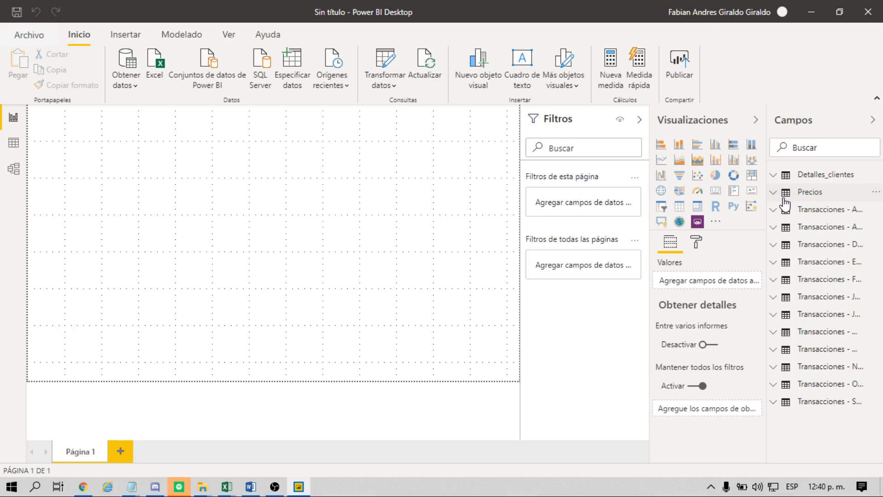
Examine the loaded data of the Detalles_clientes, Precios and Transacciones - Abril 2018 tables.
click(15, 145)
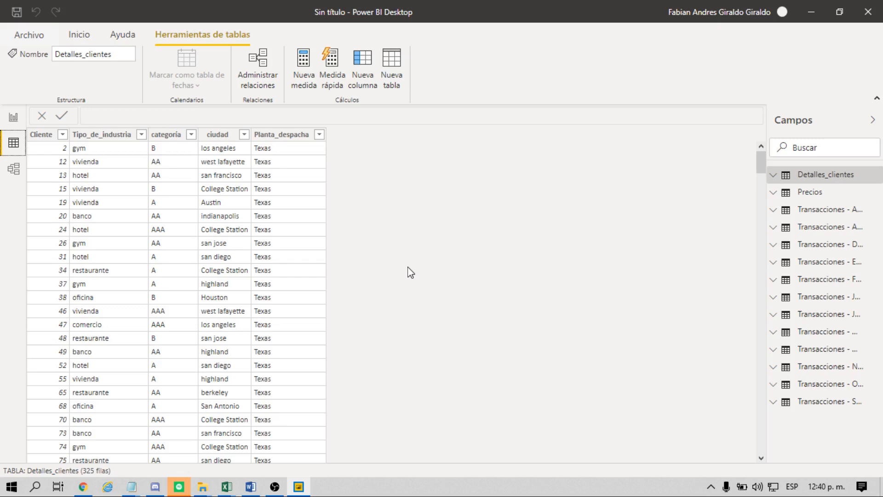
click(816, 196)
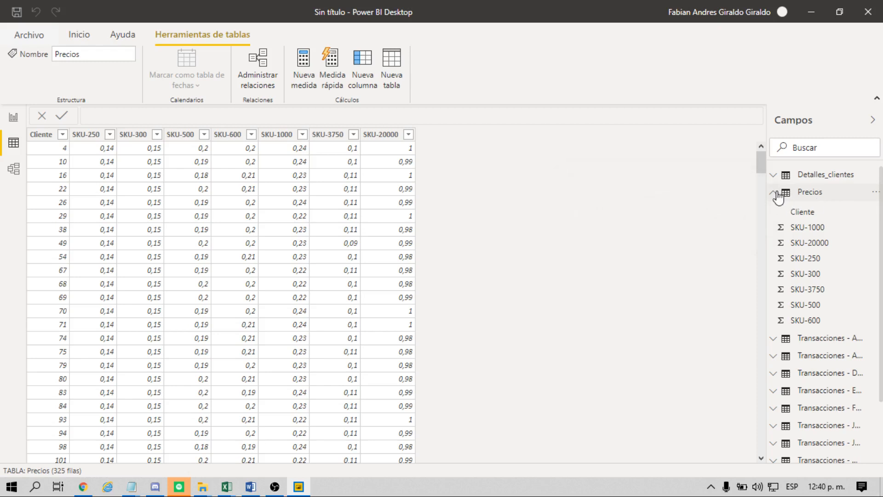
click(774, 193)
click(814, 212)
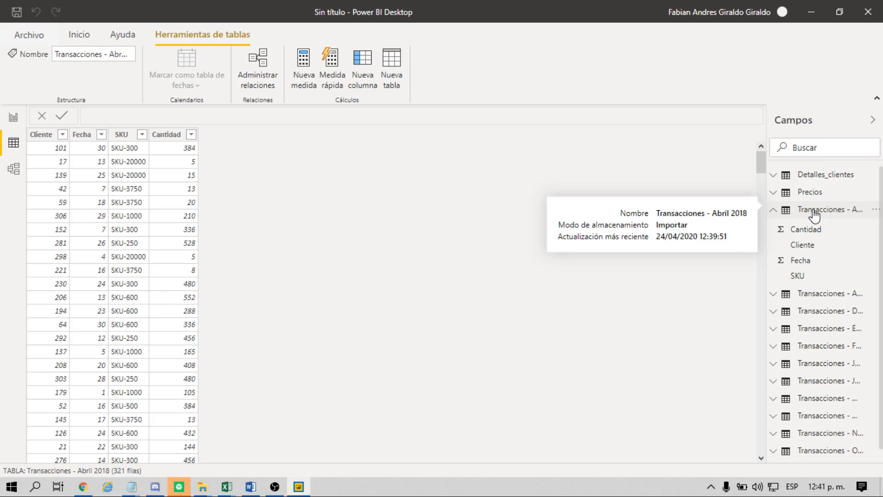
click(774, 211)
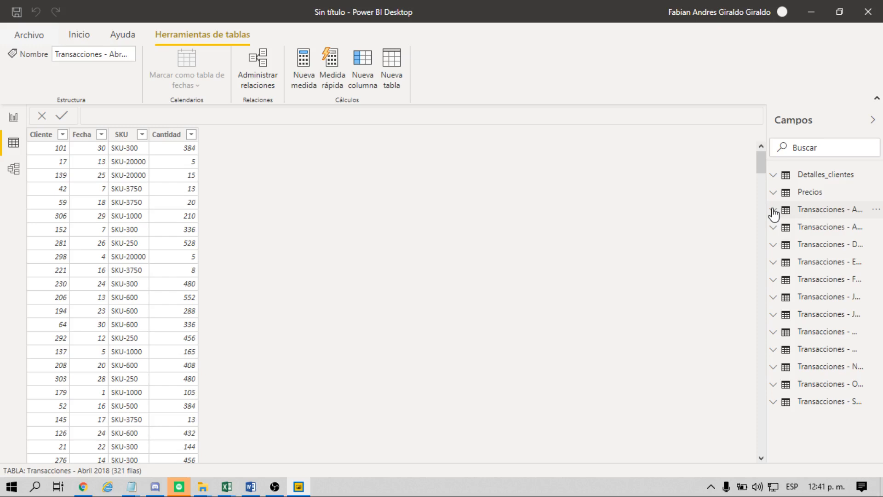
In the model's relationship manager, delete the relationship between Detalles_clientes and Precios on Cliente.
click(6, 176)
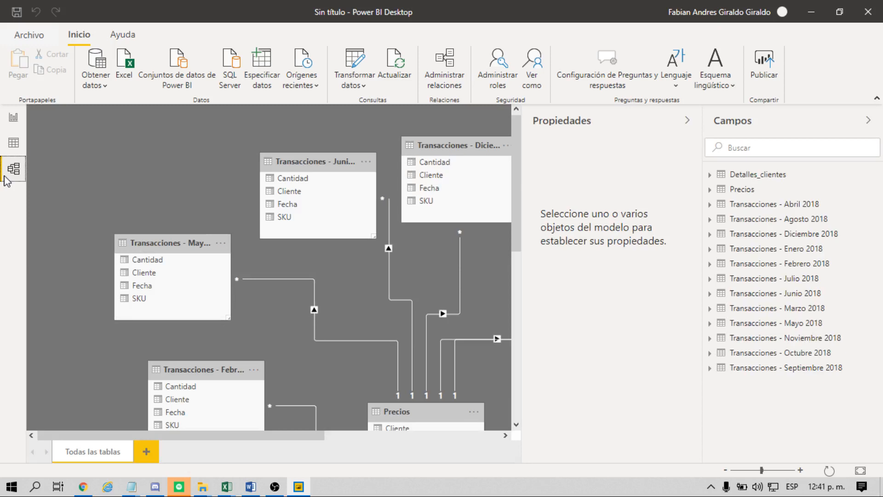
click(447, 82)
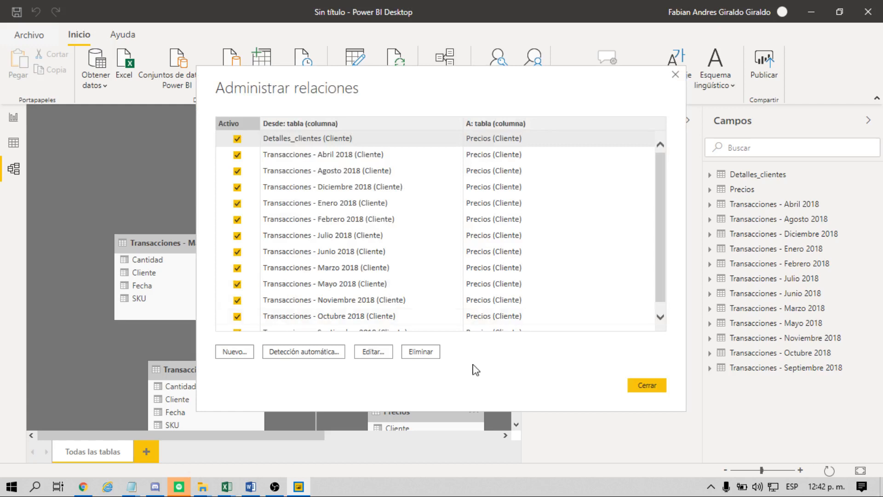
click(425, 357)
click(550, 277)
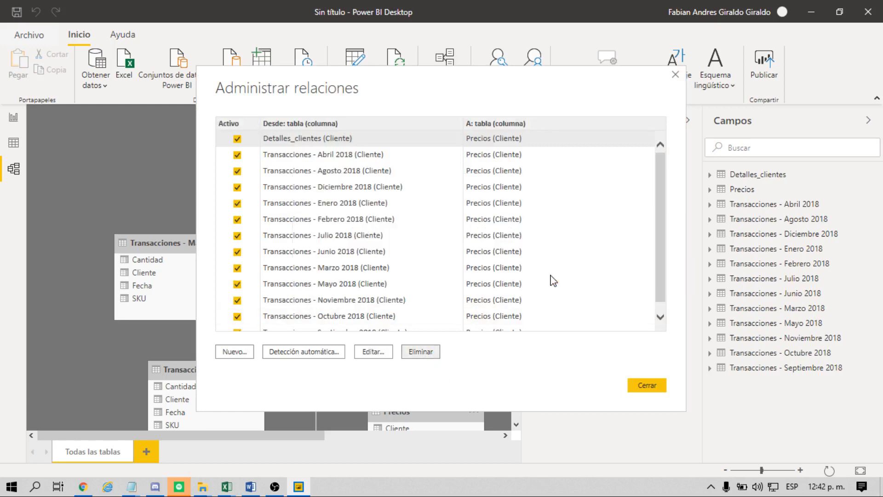
Delete the relationships linking each of the twelve monthly Transacciones 2018 tables to Precios on Cliente.
click(421, 351)
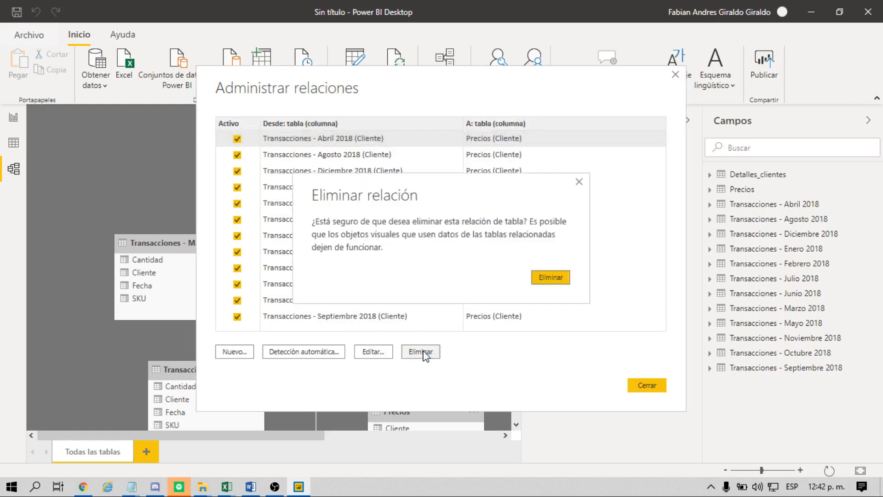
click(549, 278)
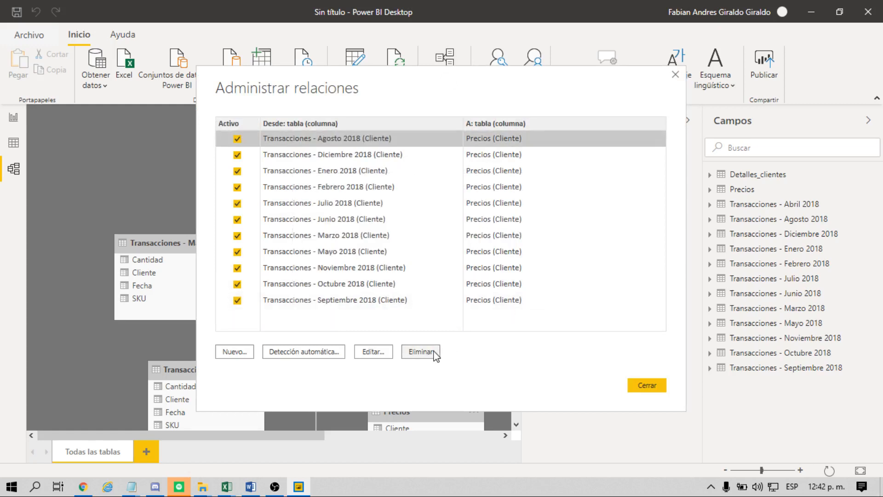
click(435, 352)
click(552, 277)
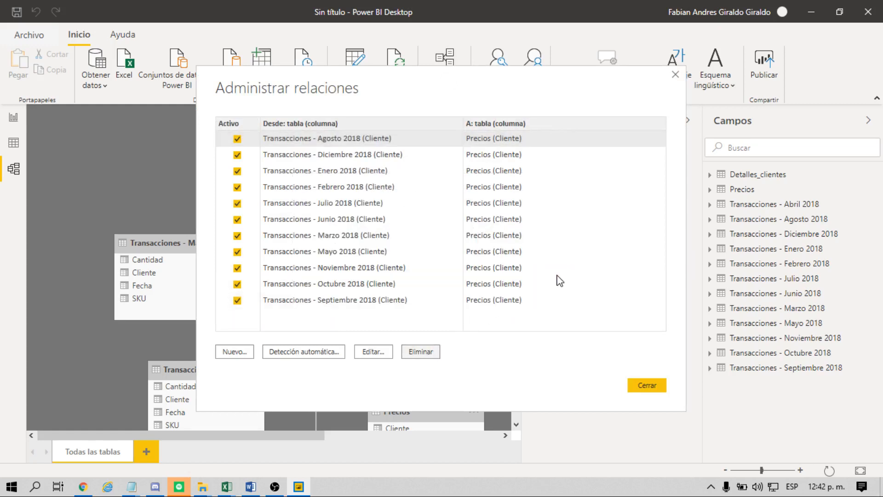
click(416, 358)
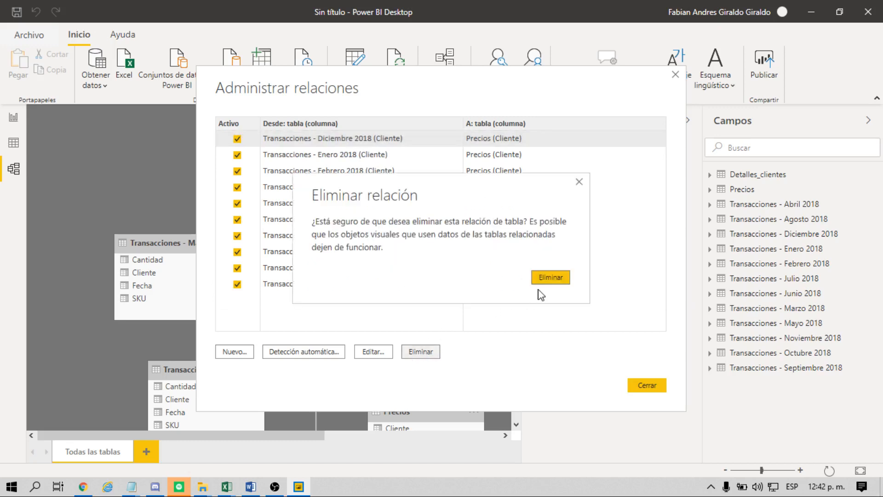
click(562, 277)
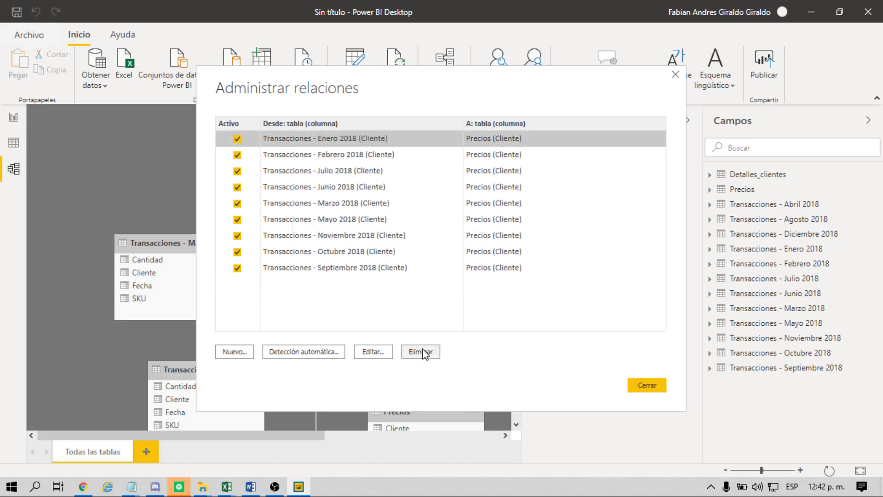
click(424, 352)
click(558, 277)
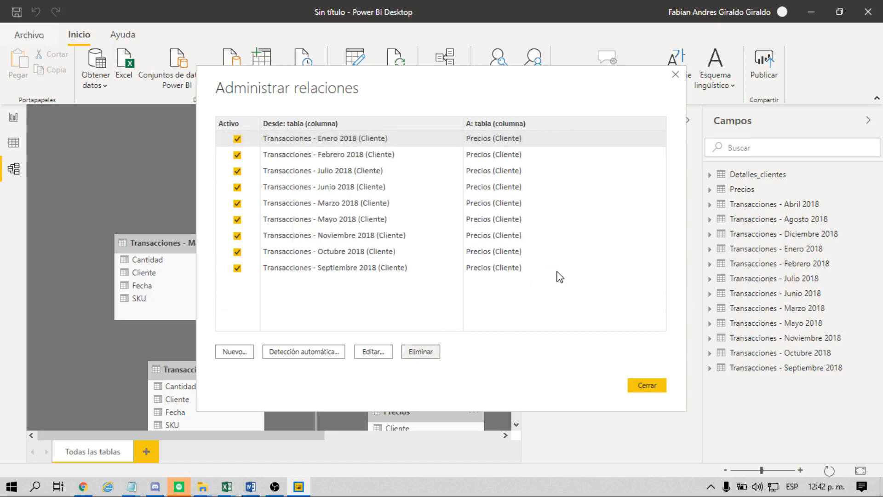
click(420, 352)
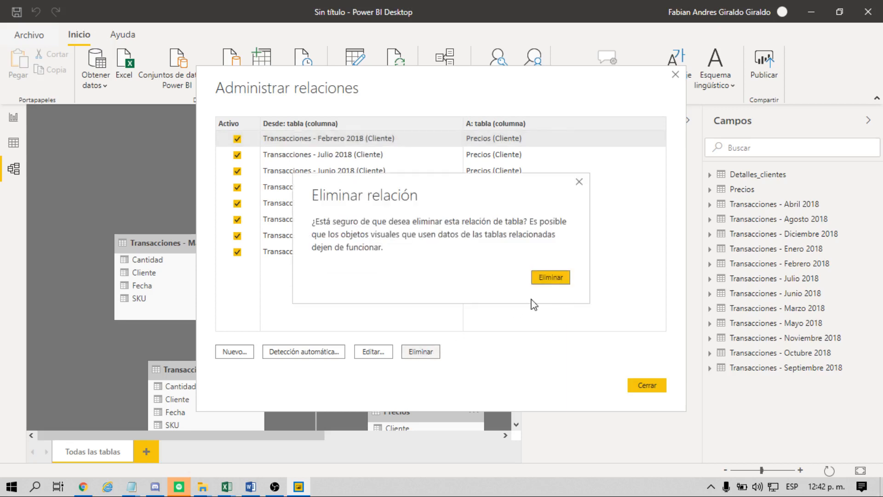
click(562, 278)
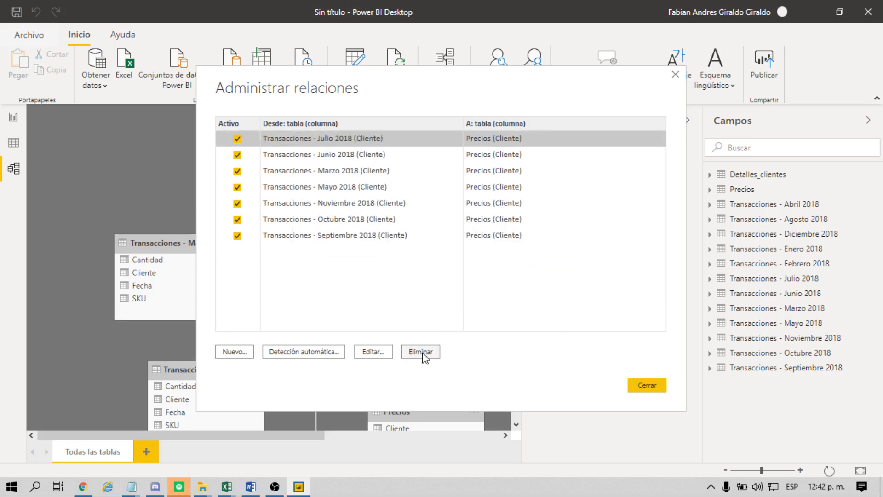
click(426, 352)
click(555, 278)
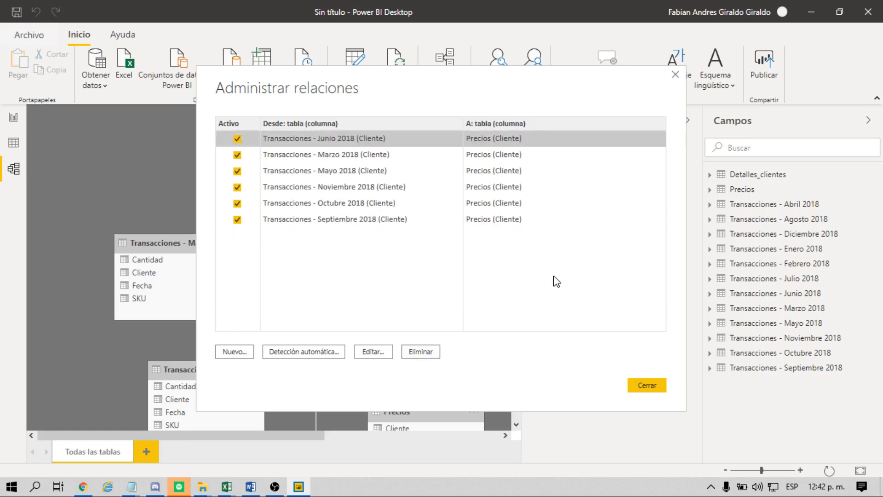
click(432, 353)
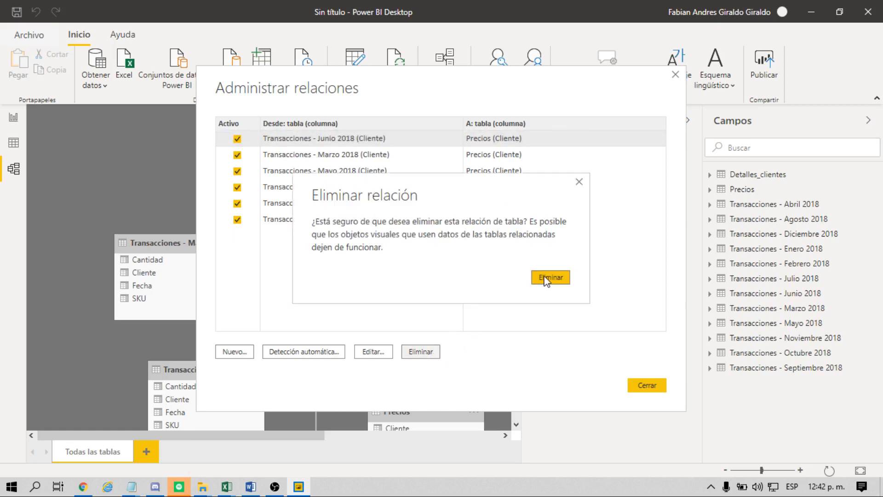
click(550, 279)
click(417, 352)
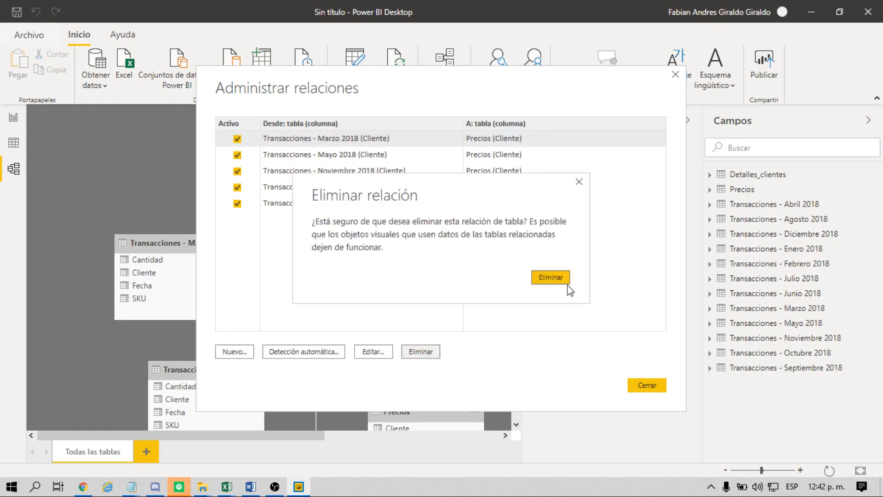
click(564, 282)
click(426, 353)
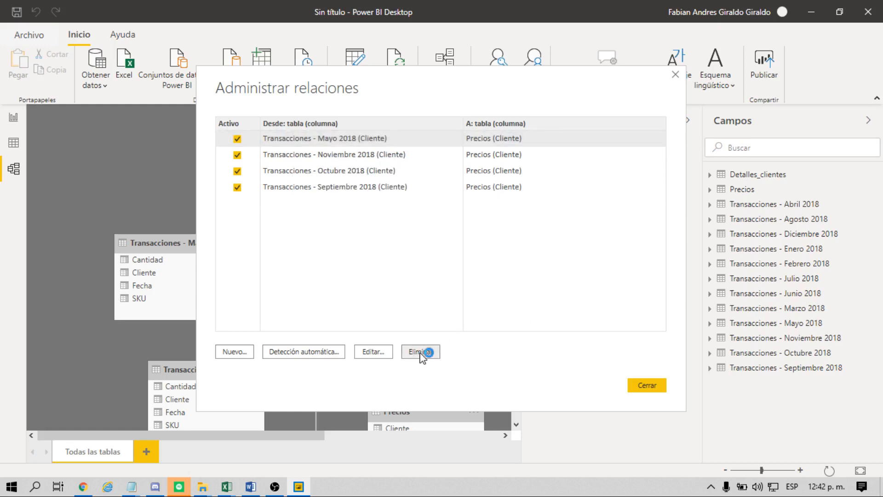
click(551, 277)
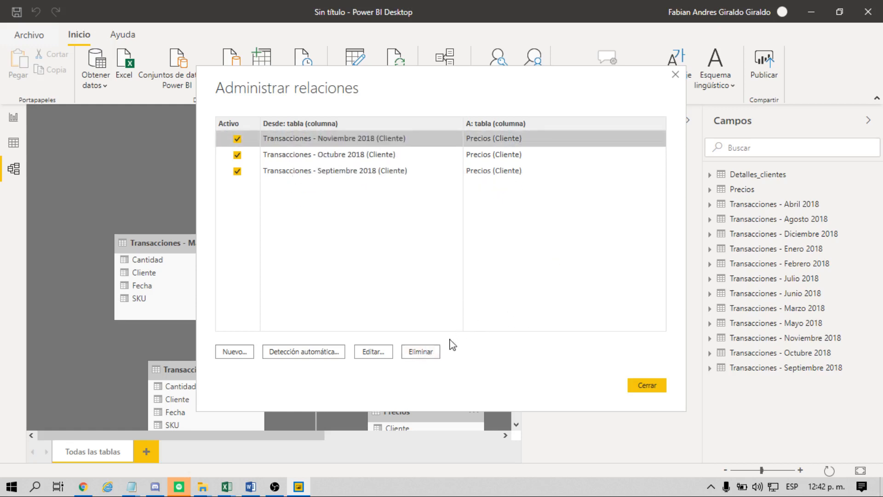
click(421, 352)
click(551, 278)
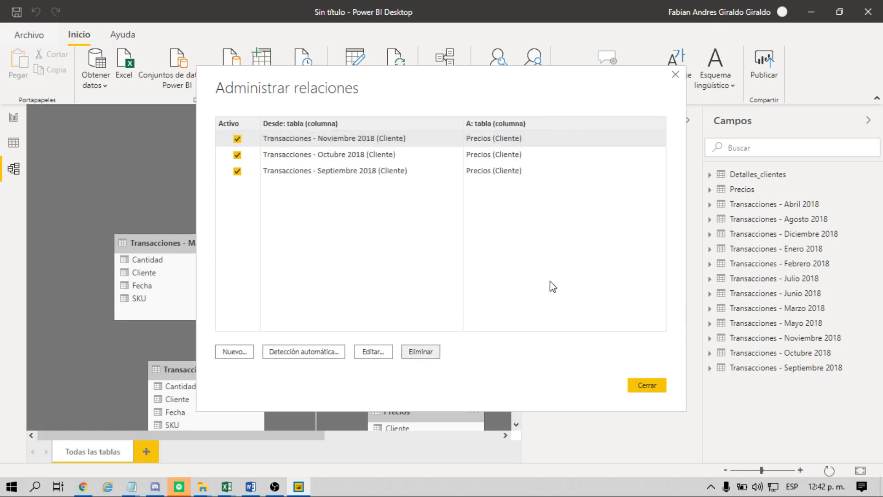
click(421, 353)
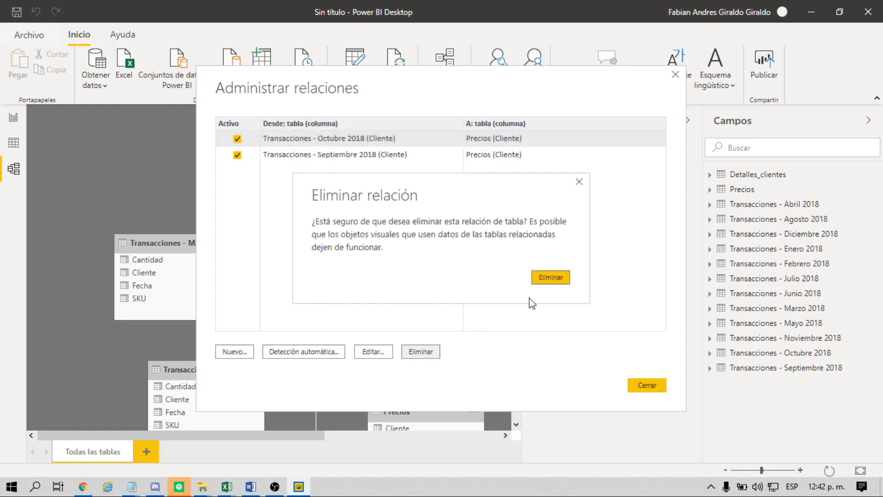
click(557, 283)
click(421, 351)
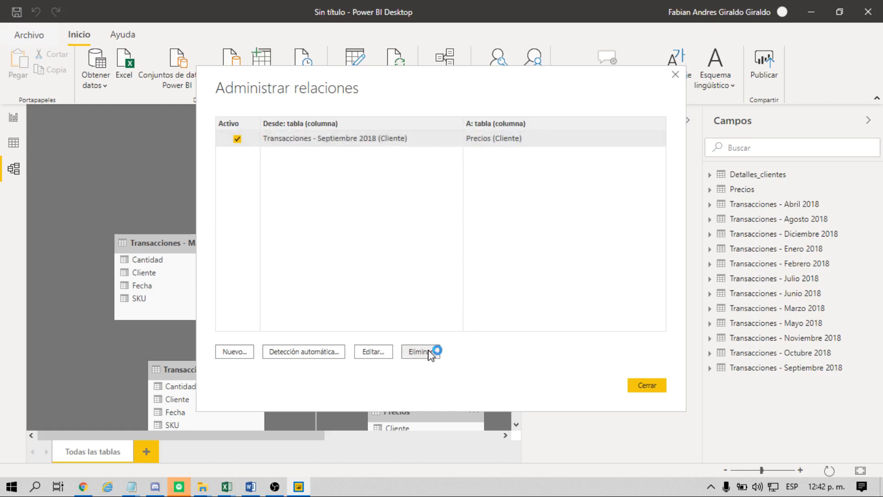
click(557, 280)
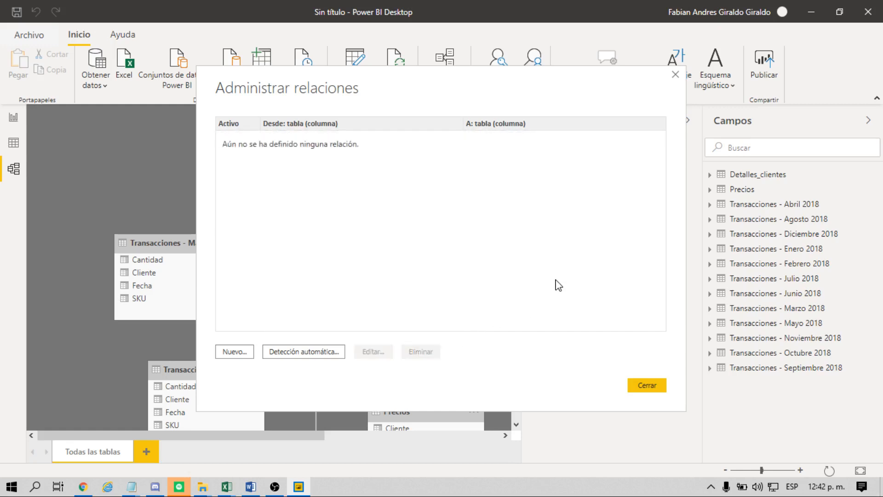
Close the relationship manager, return to the report view and open the loaded tables in the Power Query Editor.
click(647, 386)
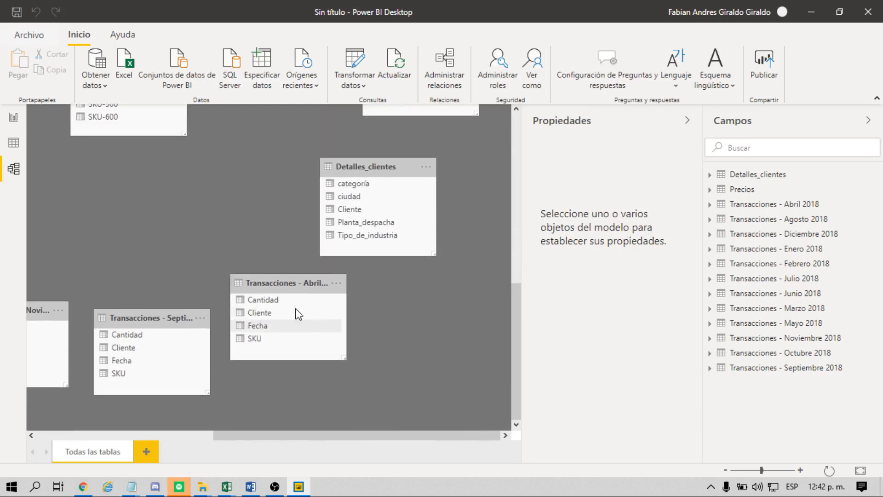
scroll(308, 324, up, 10)
click(13, 117)
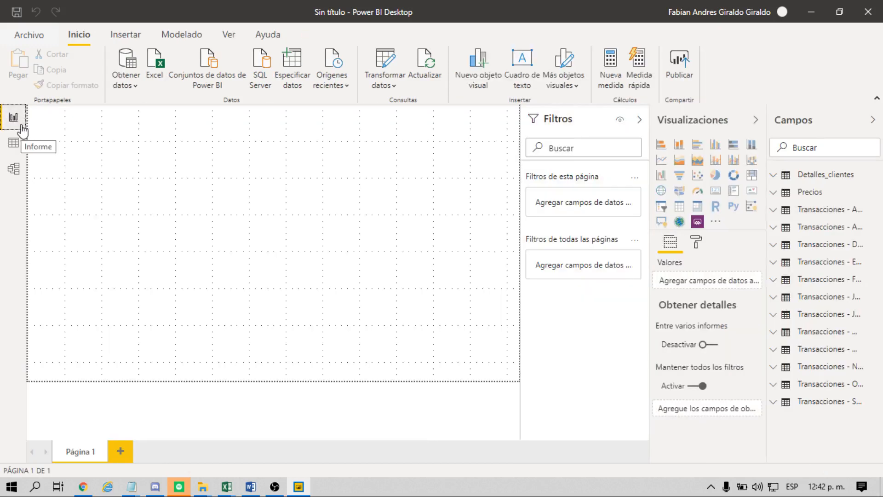
click(386, 56)
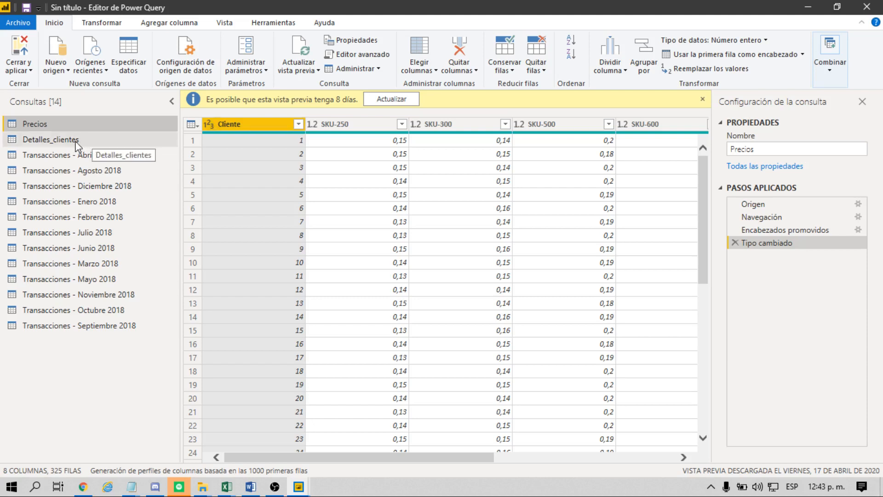
In the Transacciones - Abril 2018 query, add a new column that appends the suffix /04/2018 to the Fecha values.
click(51, 157)
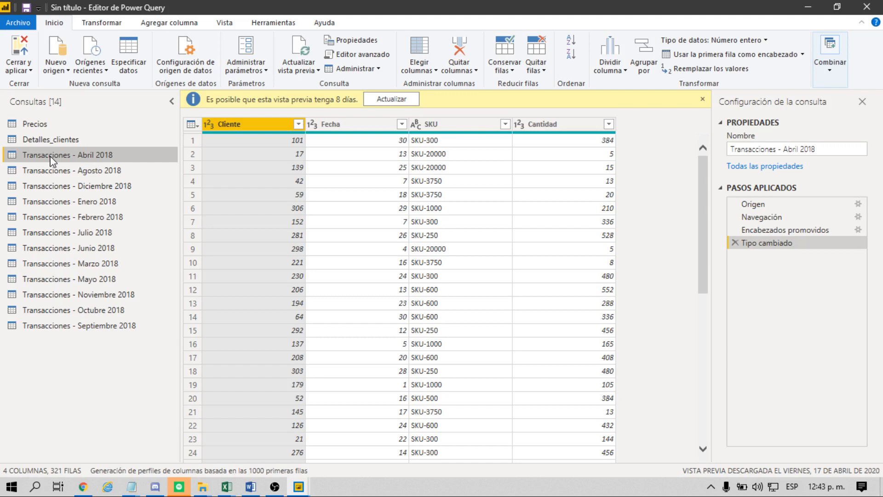
click(189, 33)
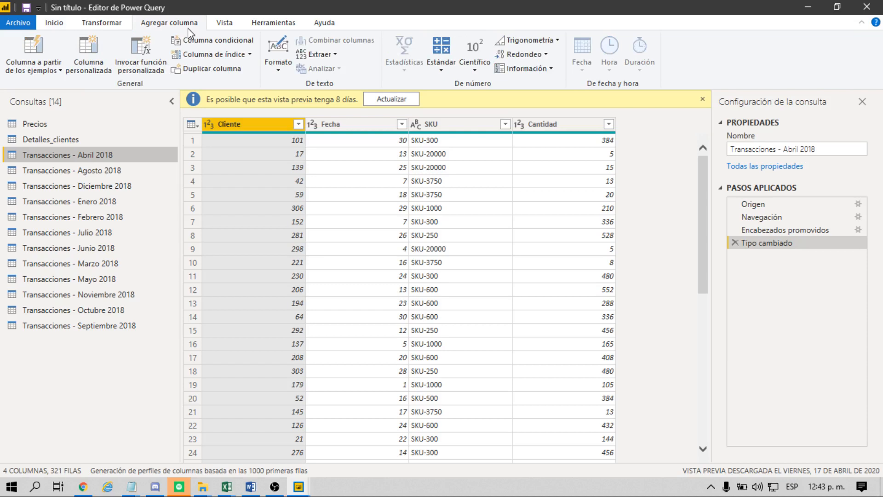
click(369, 126)
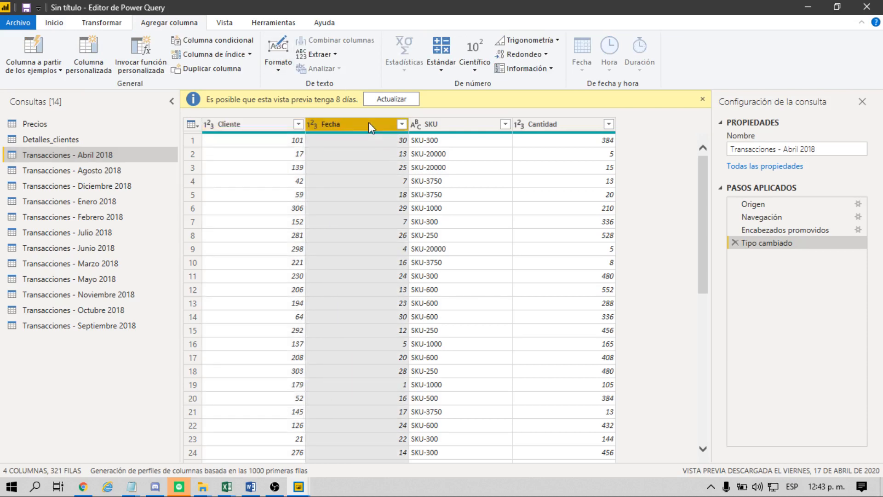
click(278, 71)
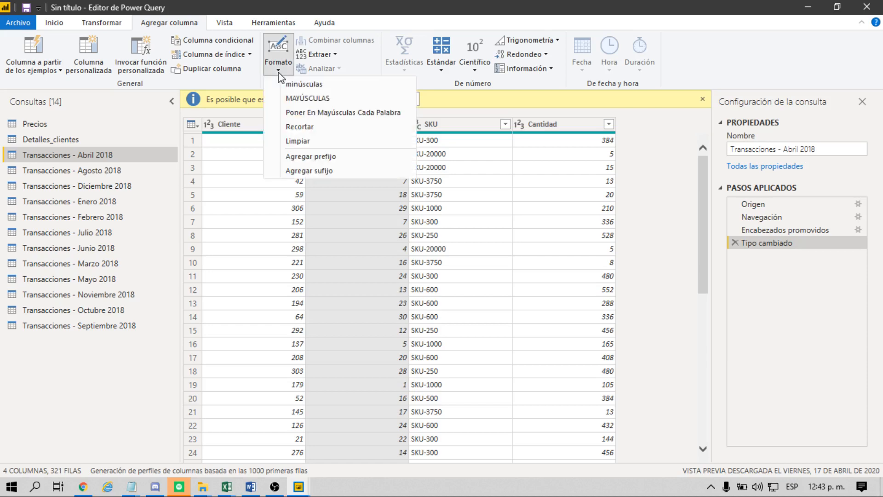
click(338, 171)
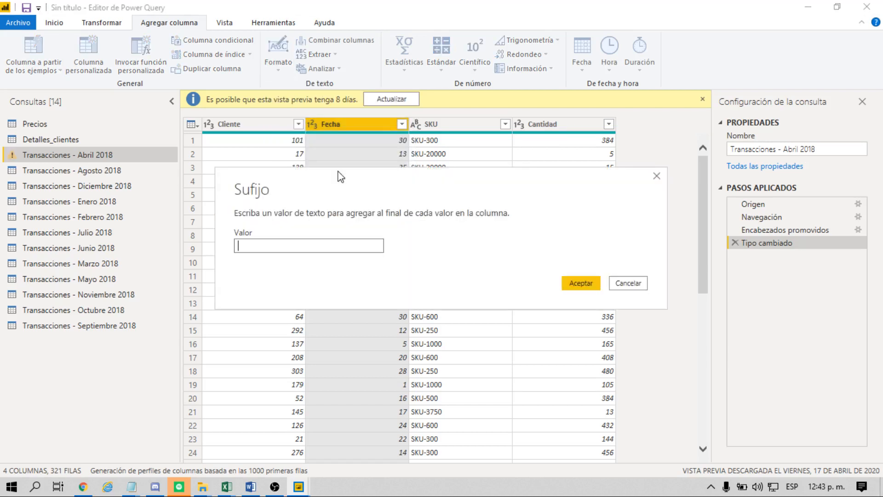
text(/04/2018)
click(569, 285)
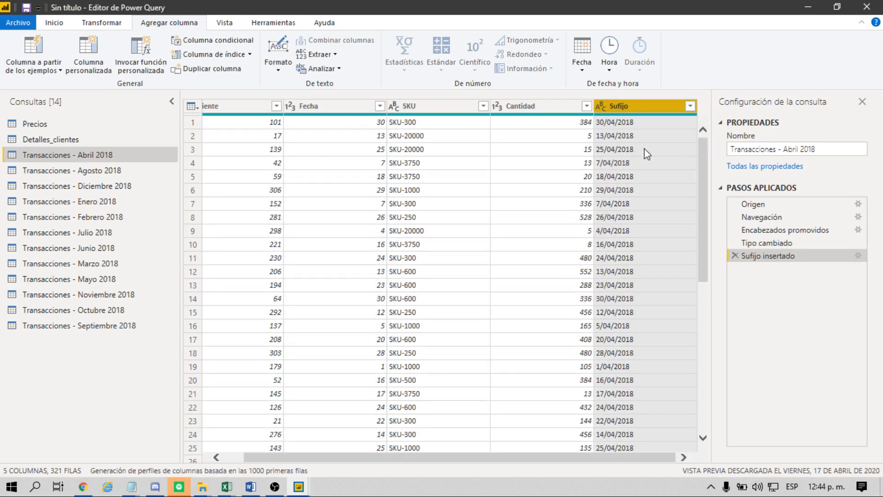
scroll(646, 154, down, 8)
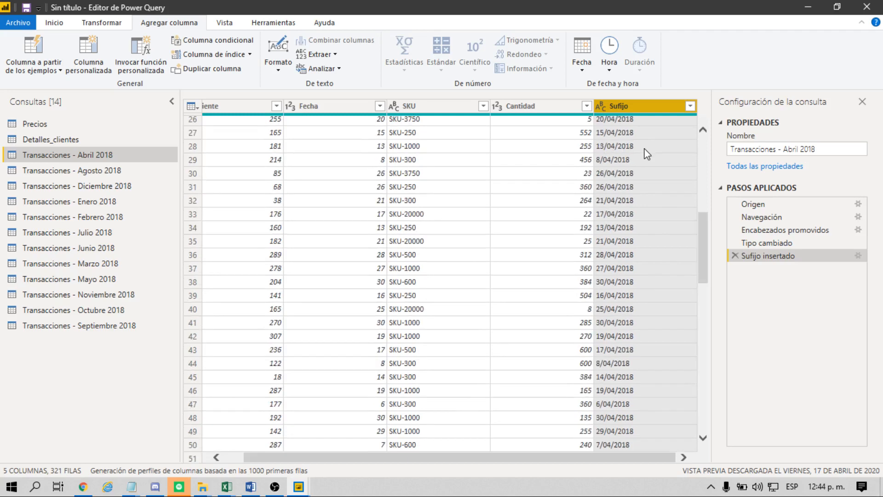
scroll(647, 154, up, 8)
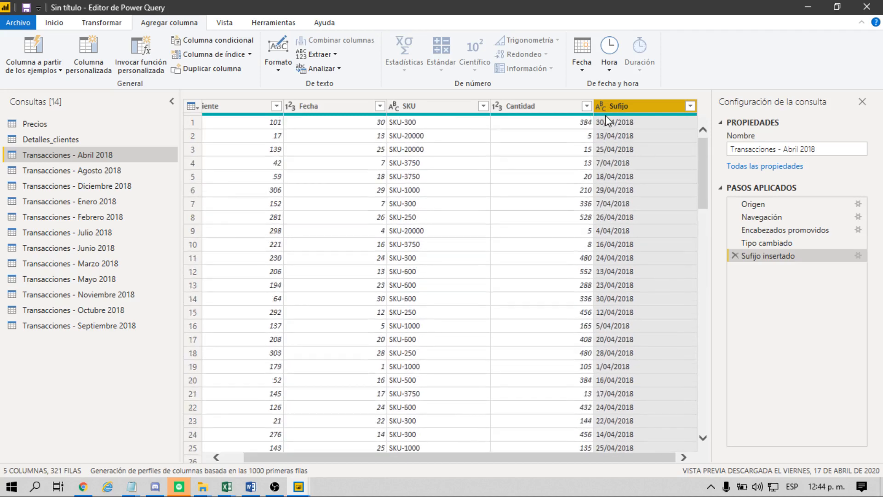
scroll(610, 138, down, 10)
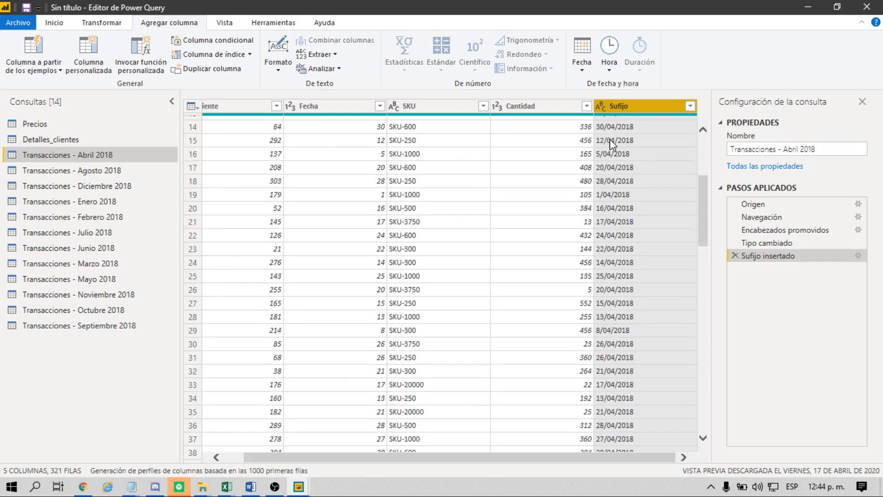
scroll(610, 139, up, 10)
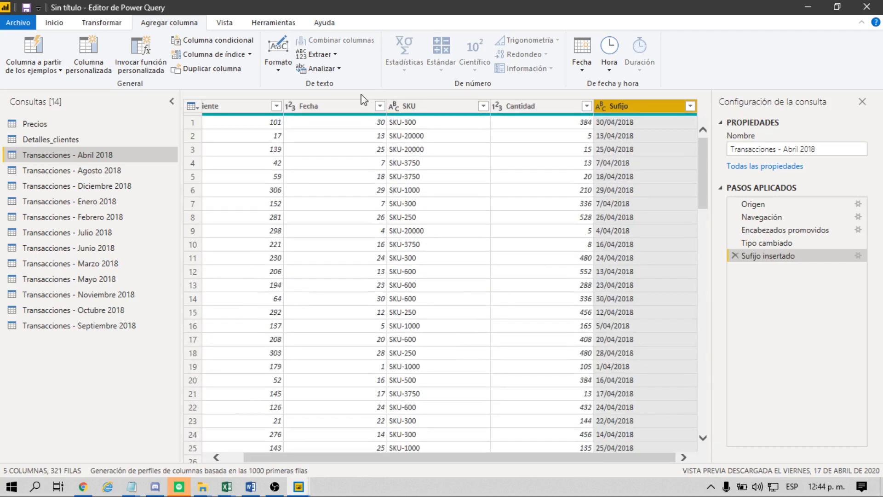
Remove the original Fecha column from the Transacciones - Abril 2018 query.
click(340, 108)
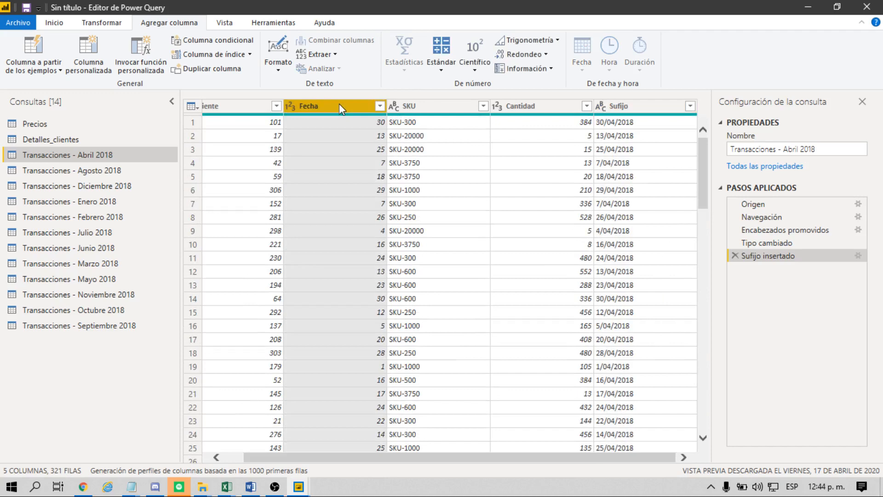
right_click(339, 103)
click(391, 135)
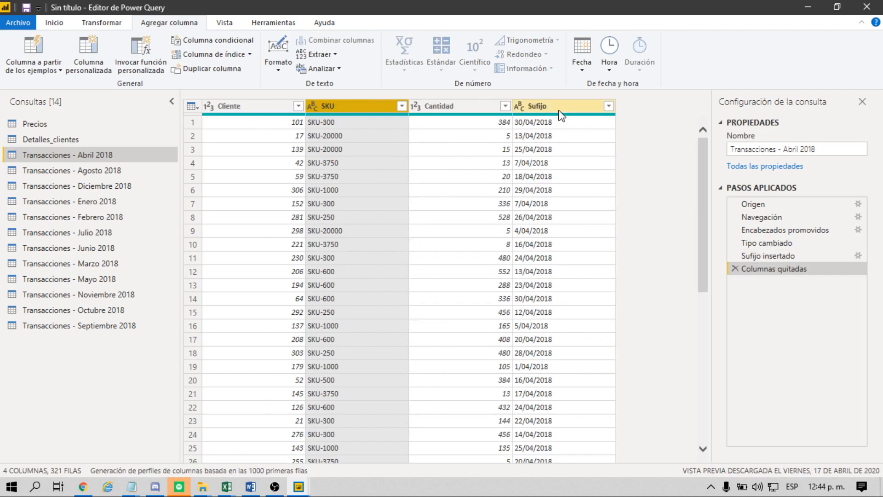
Rename the Sufijo column of the Abril 2018 query to fecha and change its data type to date.
double_click(559, 110)
text(fecha)
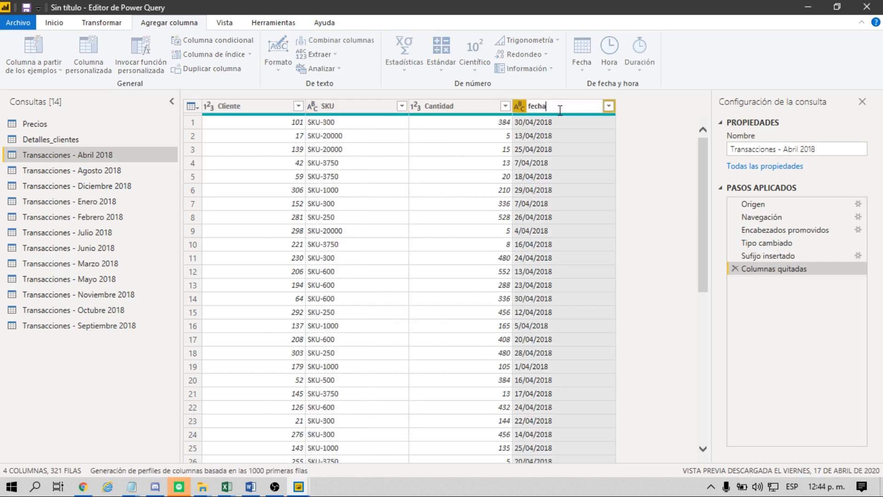
key(Return)
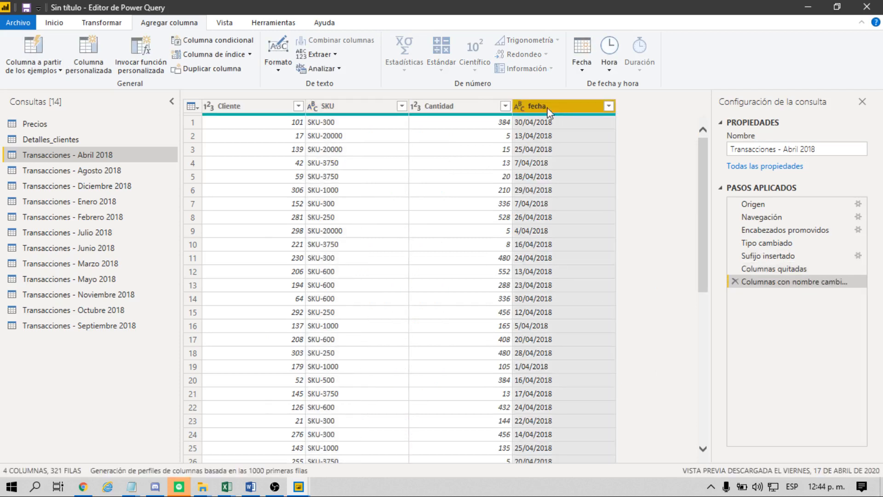
click(518, 106)
click(557, 196)
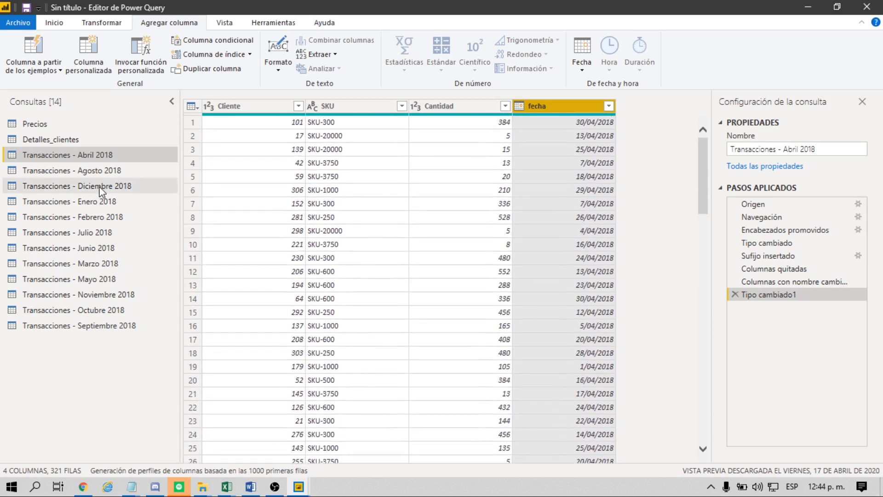
In the Transacciones - Agosto 2018 query, add a new column that appends the suffix /08/2018 to the Fecha values.
click(81, 175)
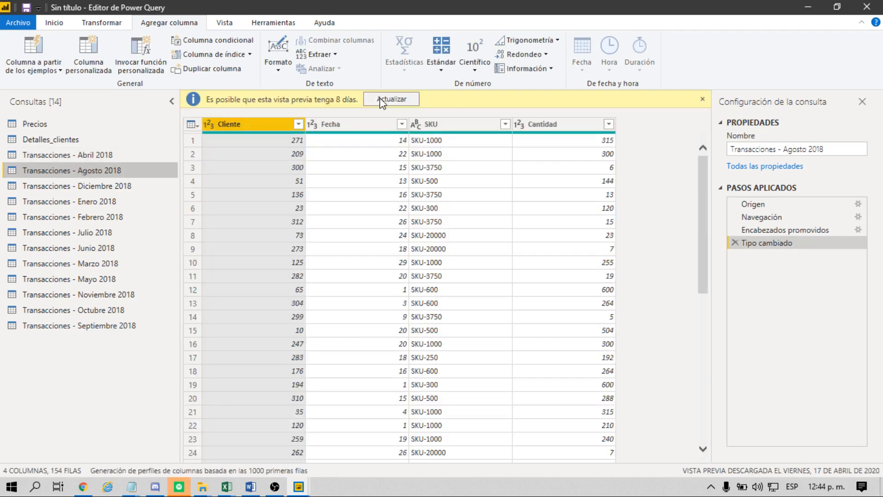
click(368, 125)
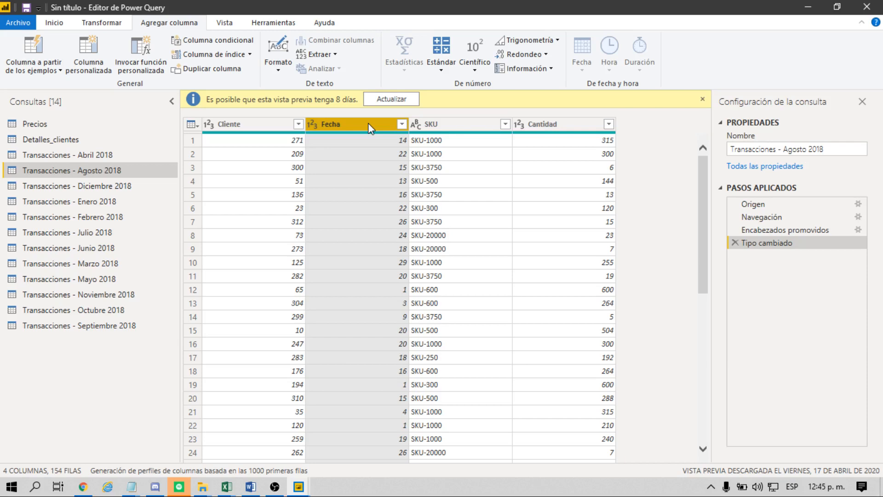
click(279, 69)
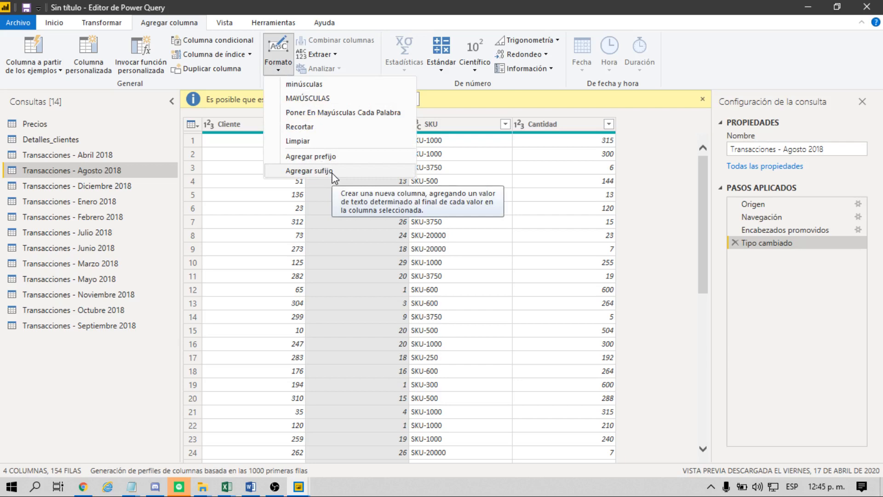
click(309, 170)
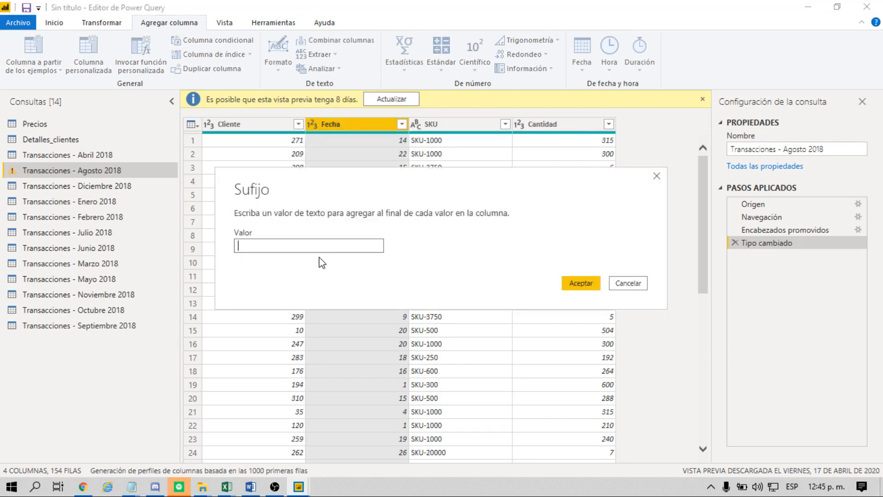
text(/08/2018)
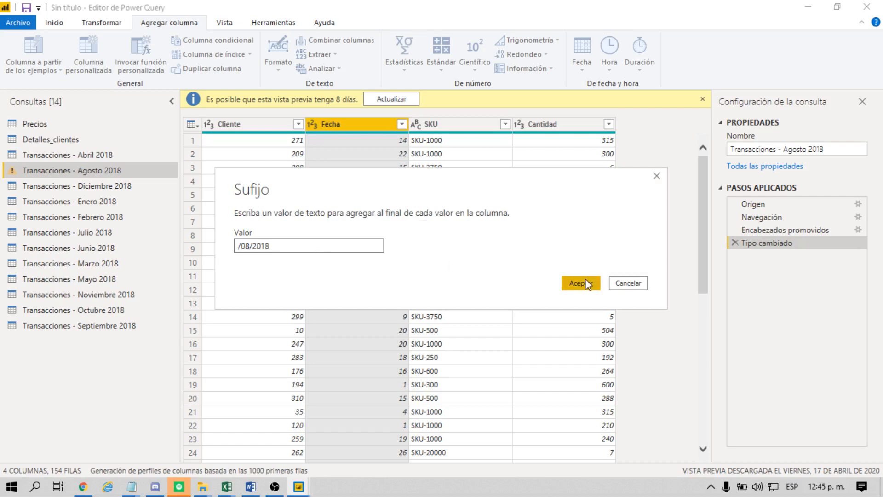
click(588, 284)
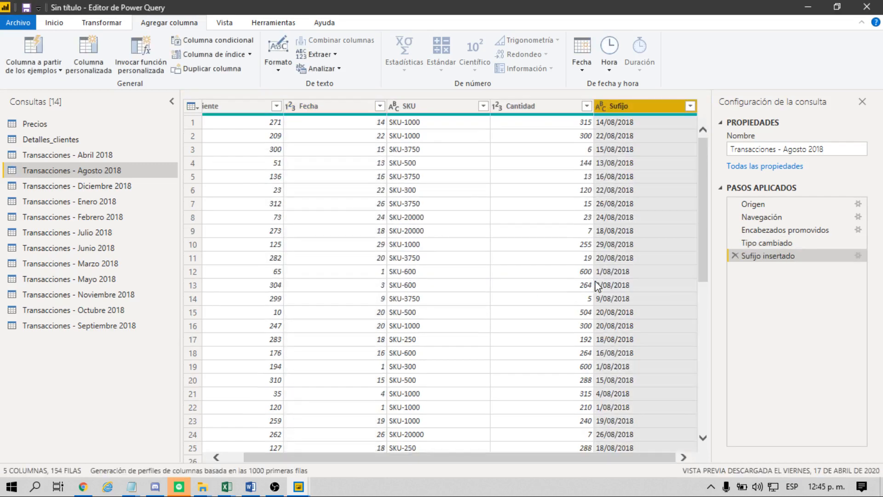
Remove the original Fecha column from the Agosto 2018 query and rename the Sufijo column to fecha.
right_click(338, 103)
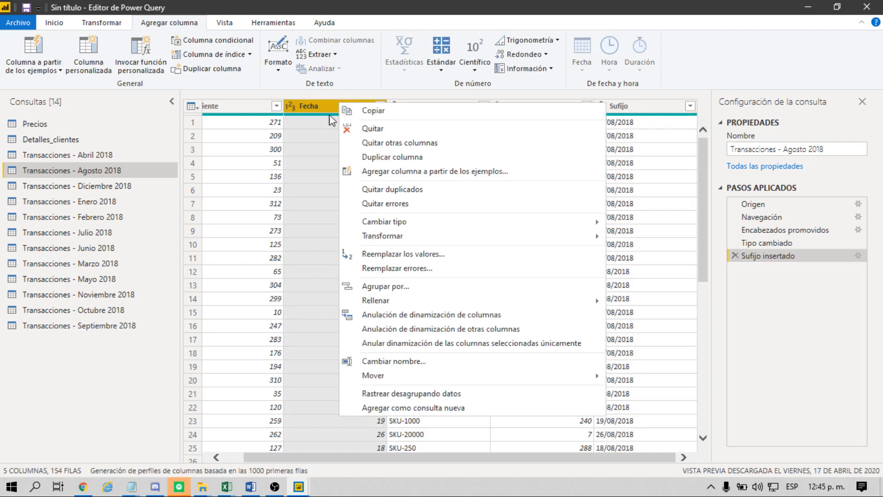
click(373, 129)
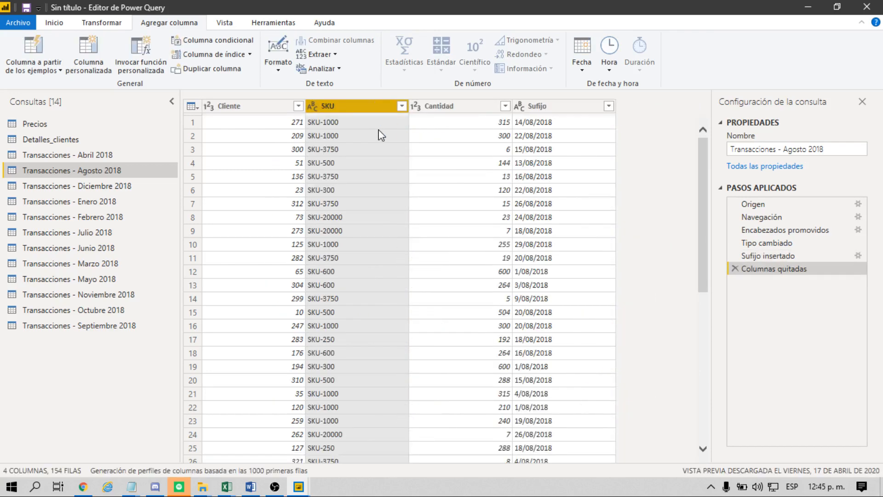
double_click(550, 107)
text(fecha)
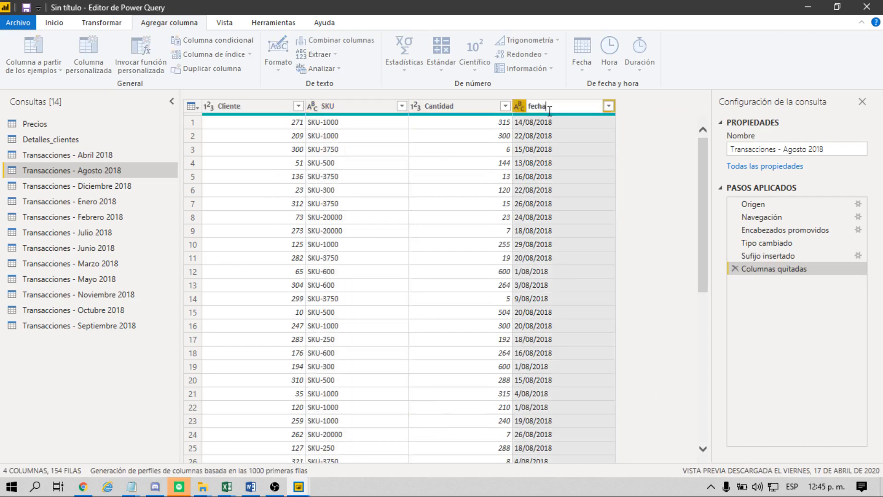
key(Return)
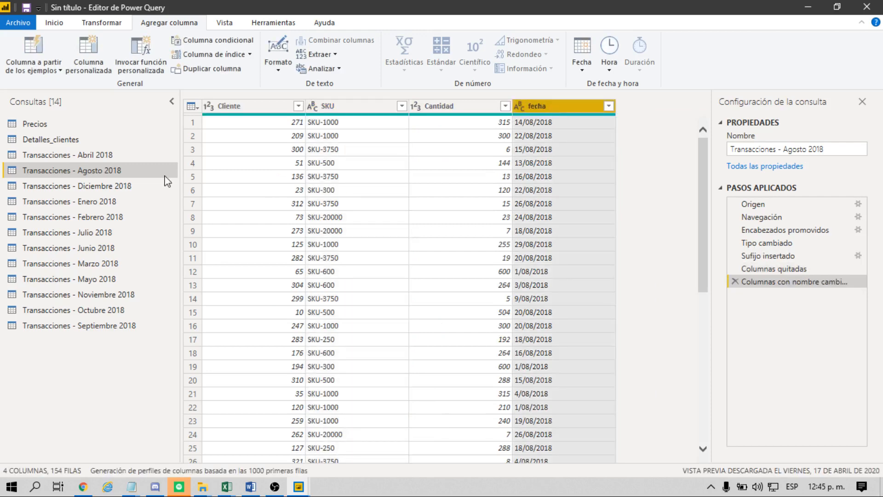
In the Transacciones - Diciembre 2018 query, add a new column that appends the suffix /12/2018 to the Fecha values.
click(116, 187)
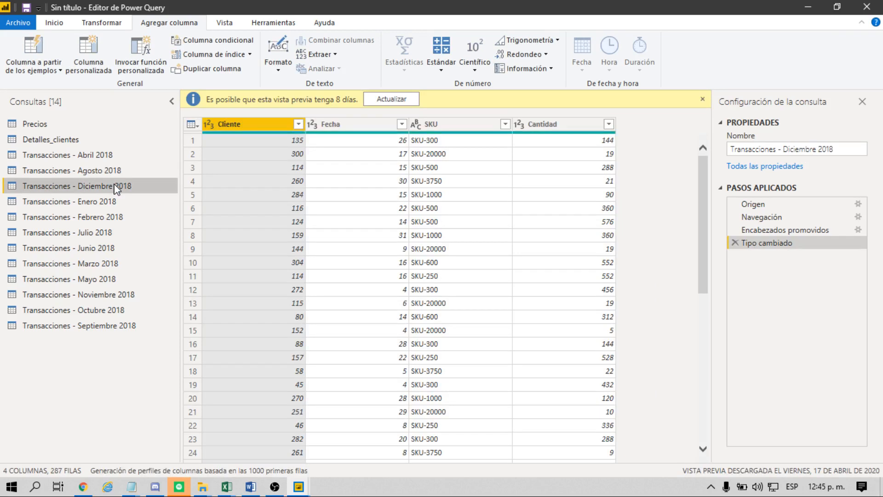
click(331, 124)
click(279, 68)
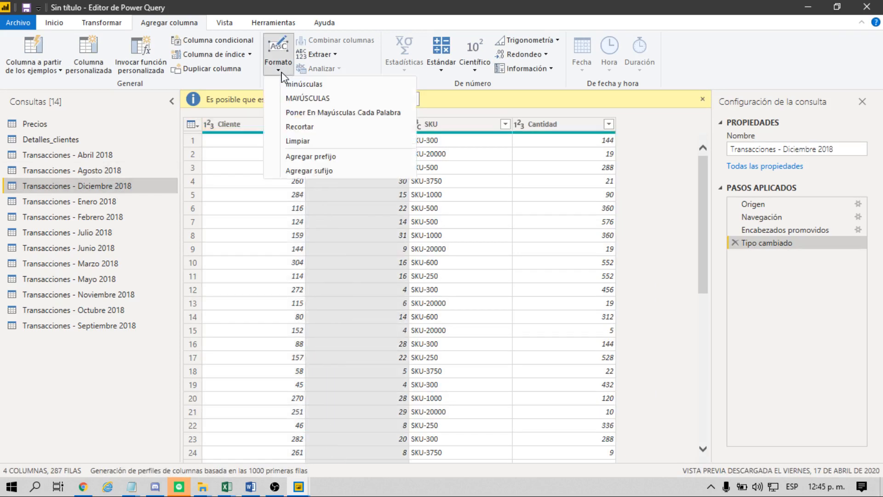
click(331, 170)
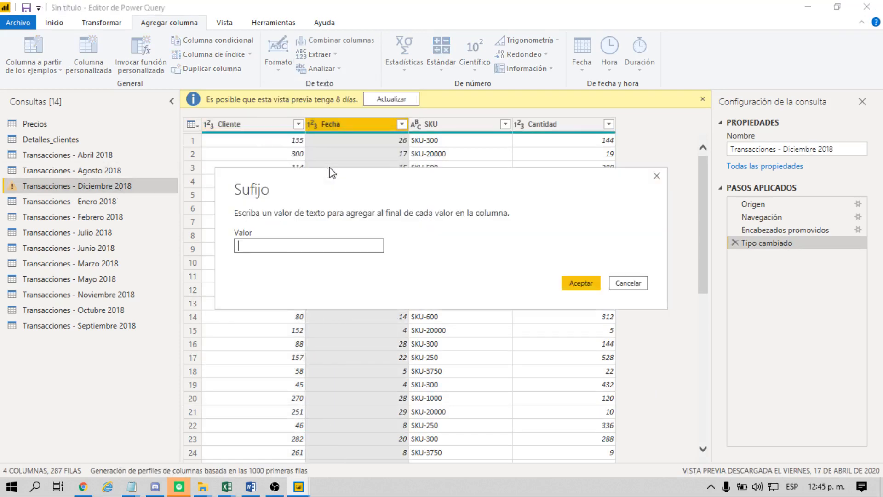
text(/12/2018)
click(574, 284)
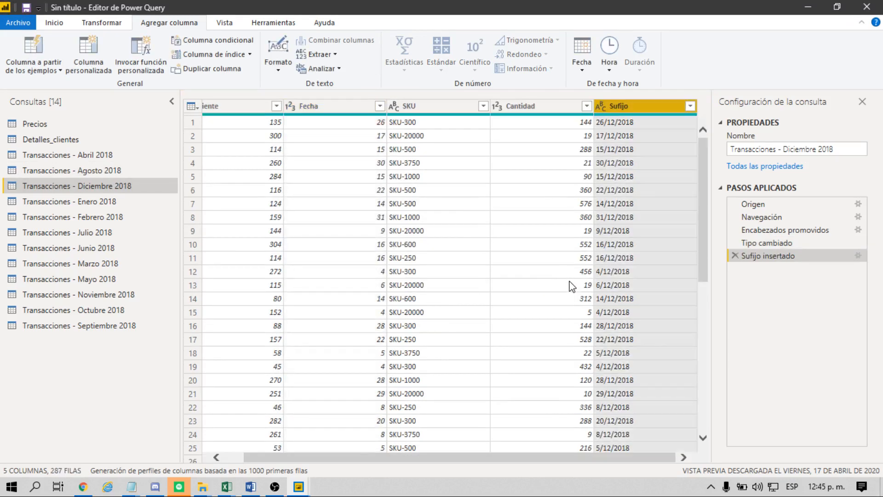
Remove the original Fecha column from the Diciembre 2018 query and rename the Sufijo column to fecha.
click(319, 106)
right_click(319, 106)
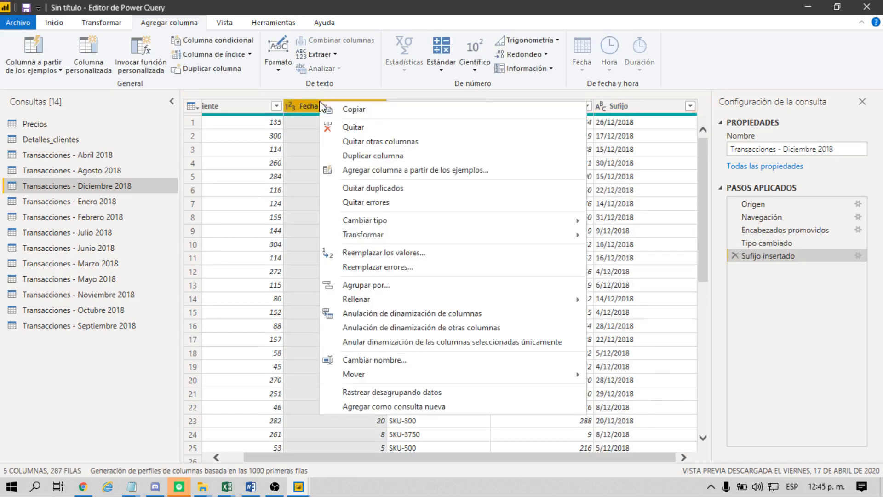
click(351, 124)
double_click(542, 106)
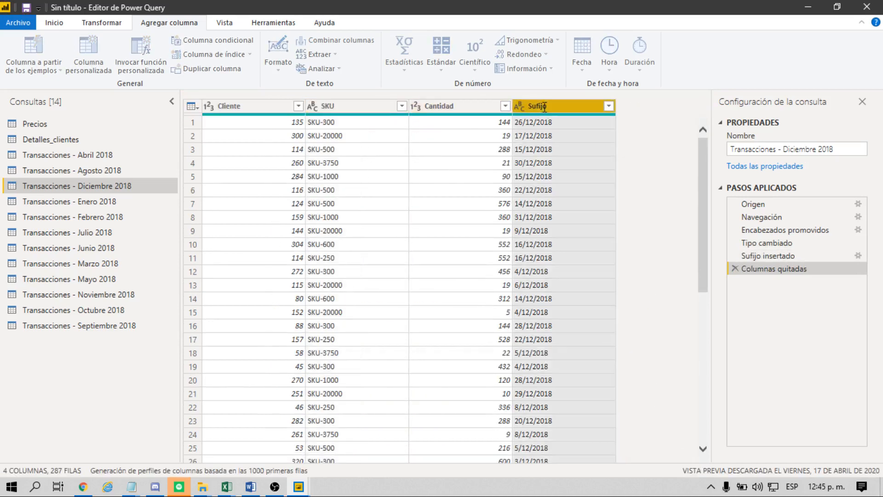
text(fecha)
key(Return)
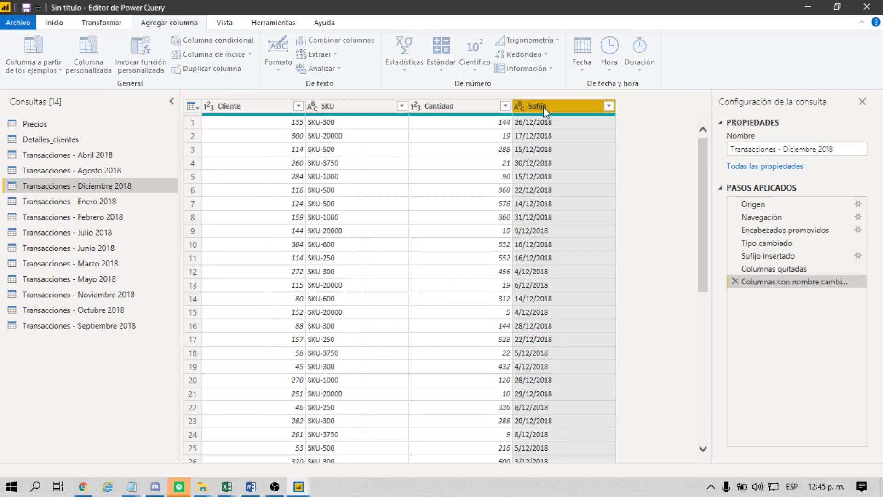
Change the fecha column's data type to Fecha in the Transacciones - Diciembre 2018 and Agosto 2018 queries.
click(520, 106)
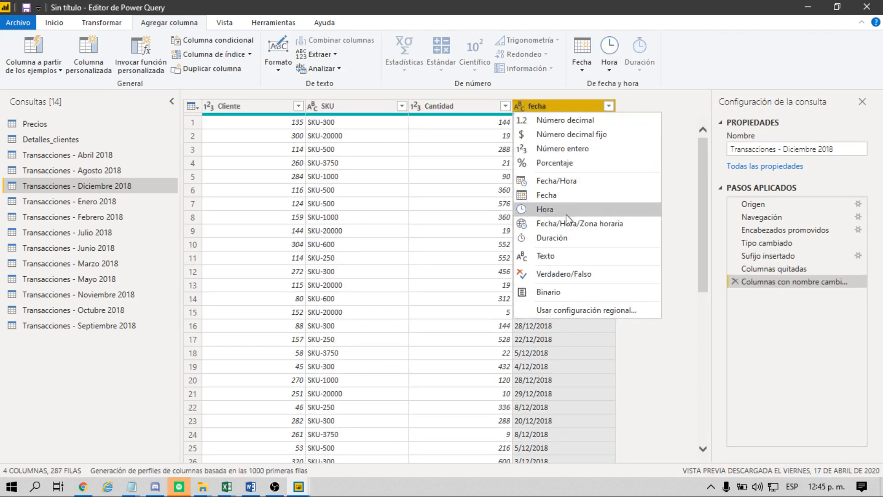
click(599, 195)
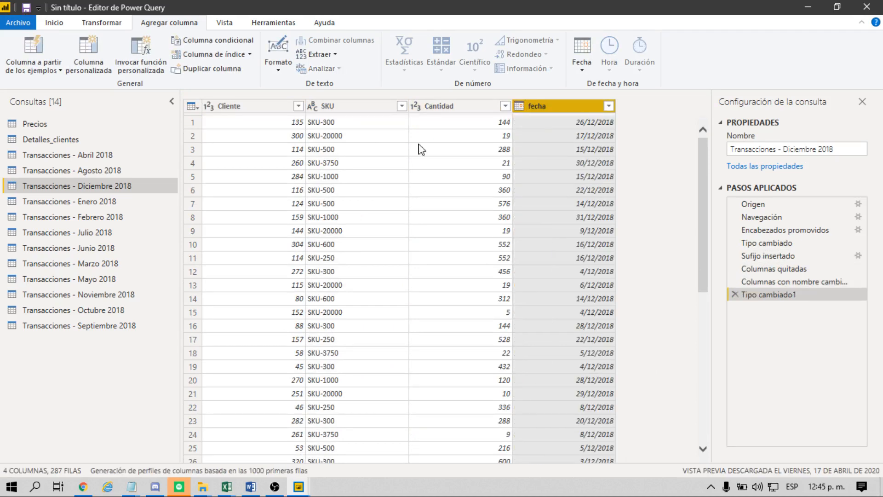
click(99, 171)
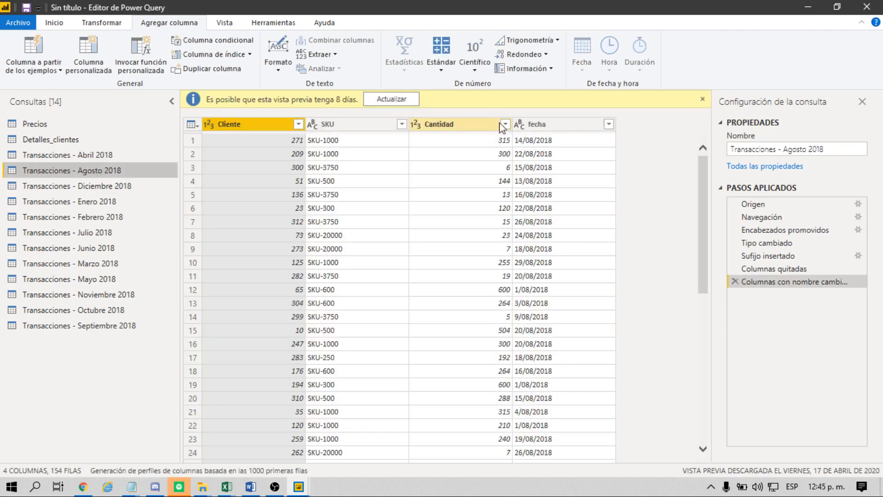
click(518, 124)
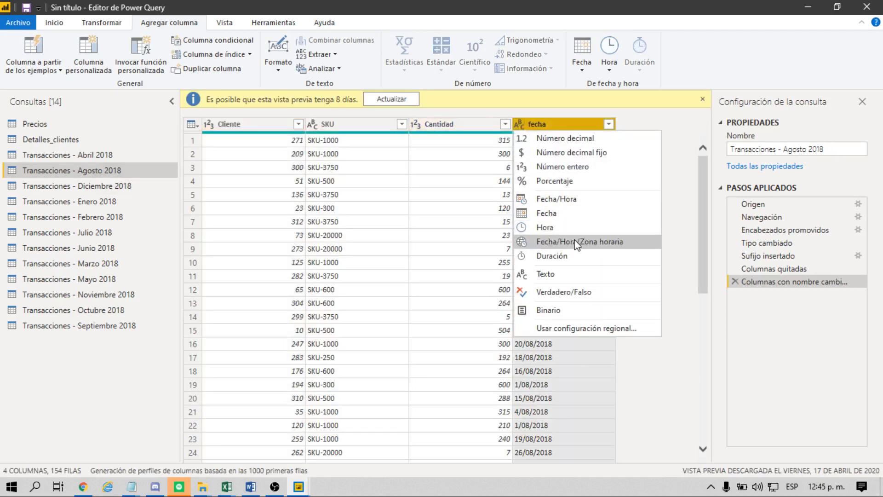
click(594, 214)
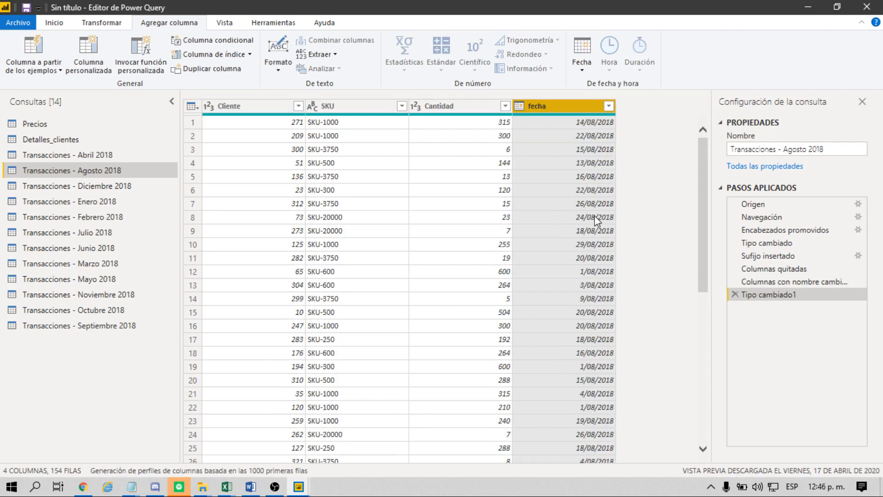
In the Transacciones - Enero 2018 query, add a new column that appends the suffix /01/2018 to the Fecha values.
click(100, 196)
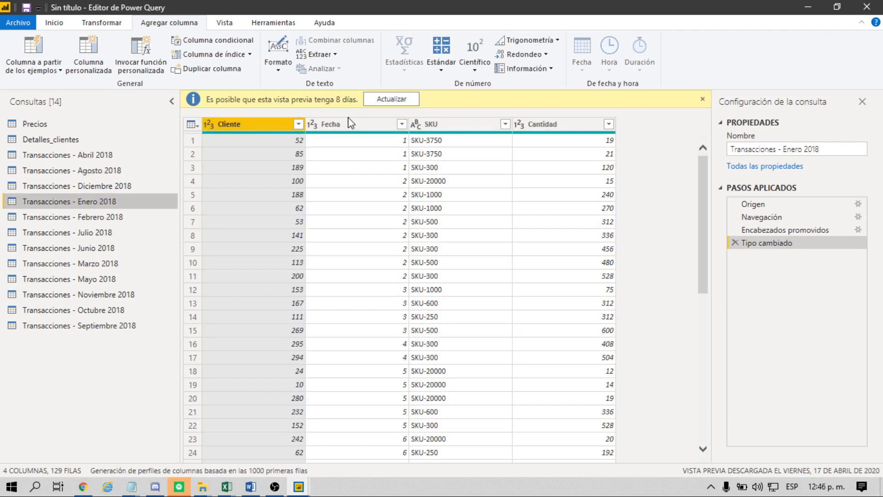
click(339, 120)
click(279, 55)
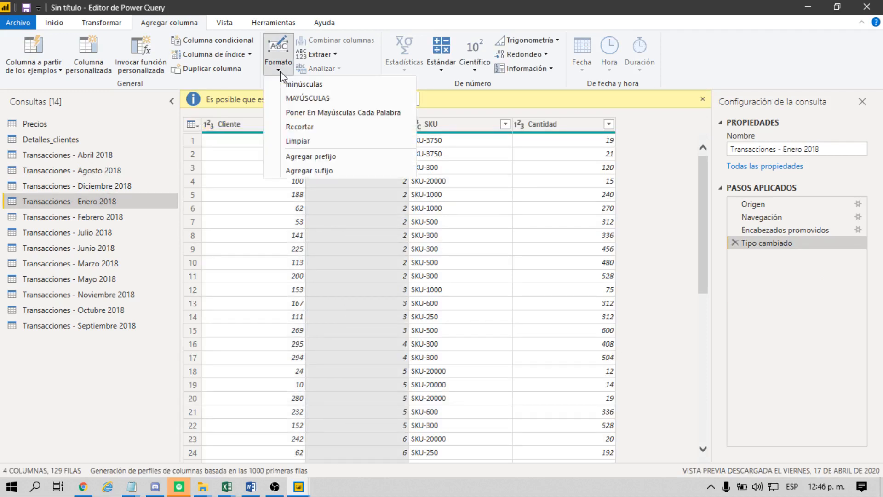
click(331, 174)
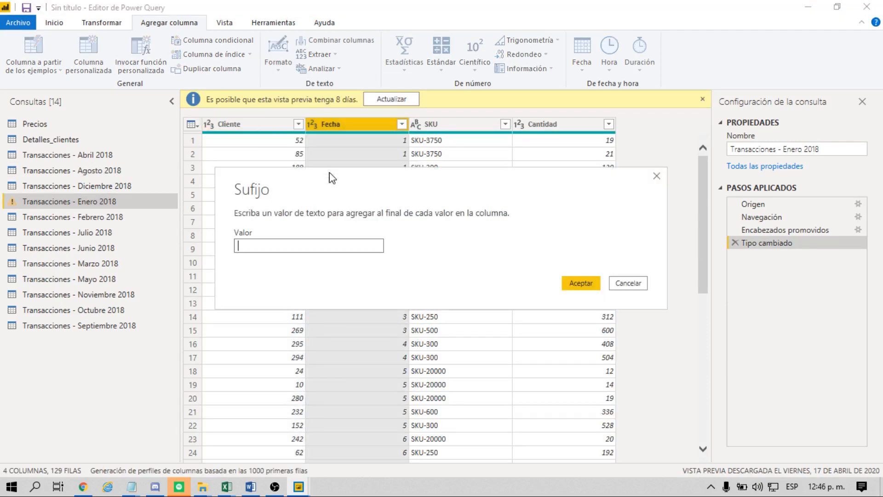
text(/01/2018)
click(571, 284)
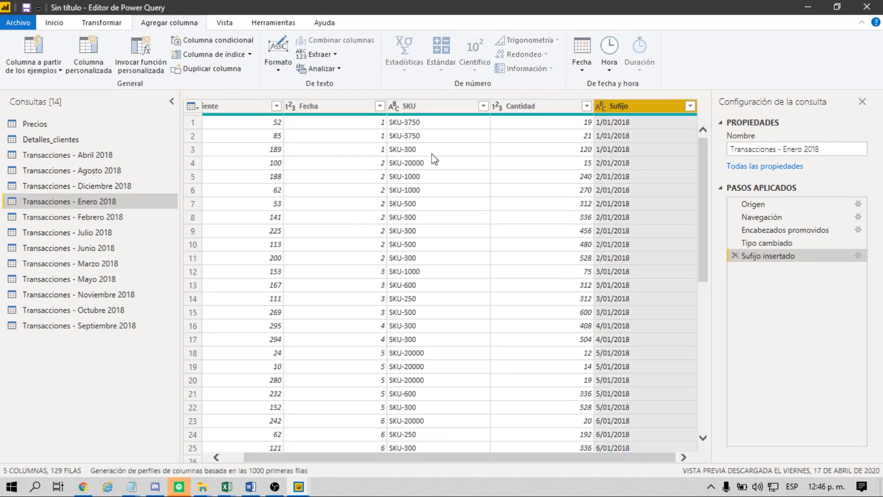
Remove the original Fecha column from the Enero 2018 query and rename the Sufijo column to fecha.
right_click(339, 114)
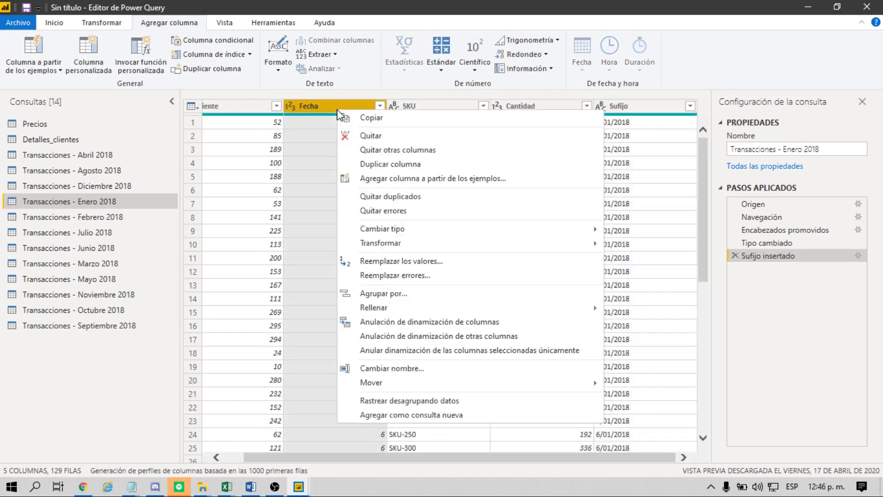
click(347, 135)
double_click(550, 105)
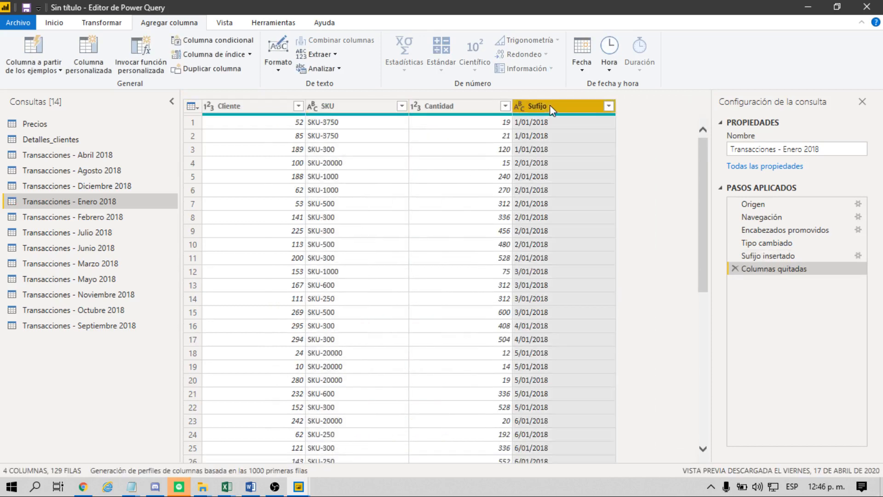
text(fecha)
key(Return)
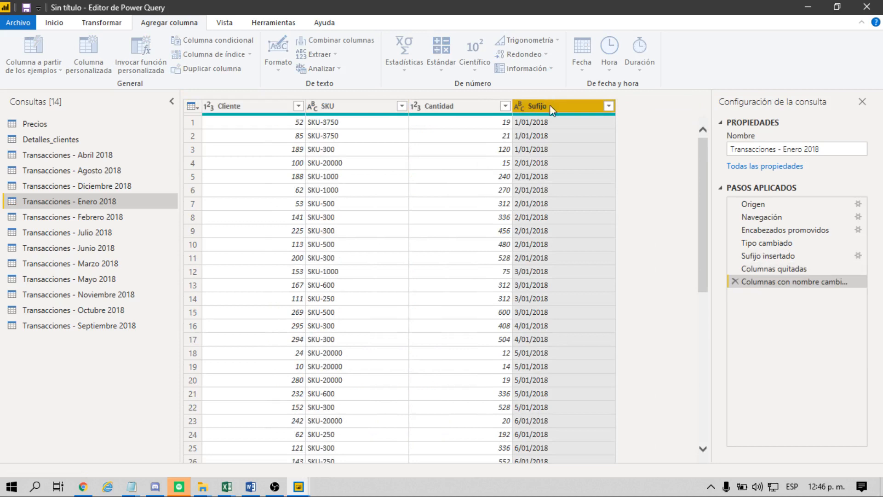
In the Transacciones - Febrero 2018 query, add a new column that appends the suffix /02/2018 to the Fecha values.
click(90, 219)
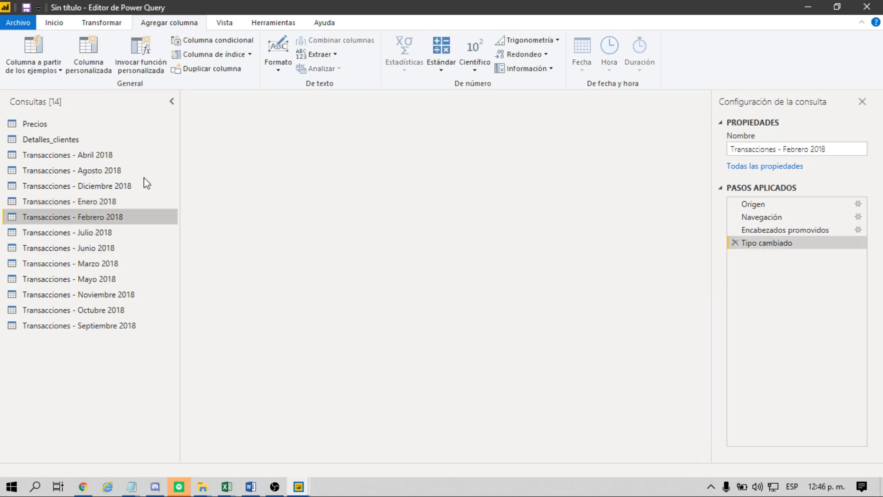
click(328, 124)
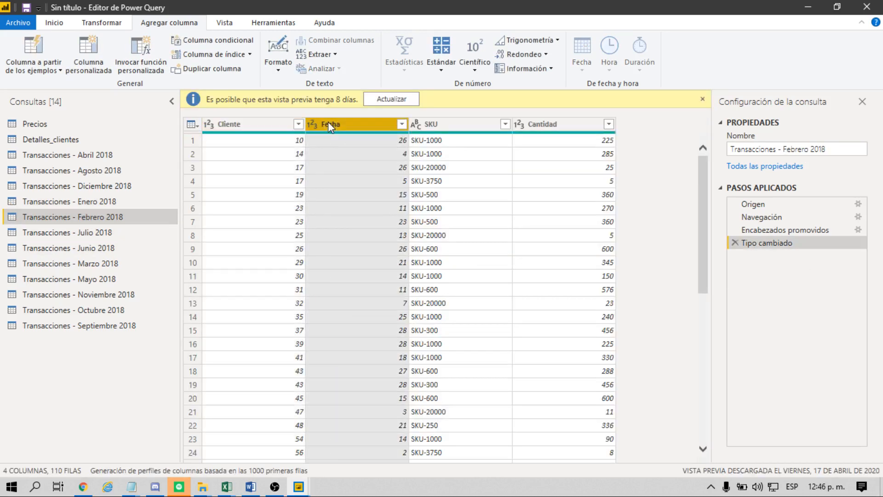
click(286, 69)
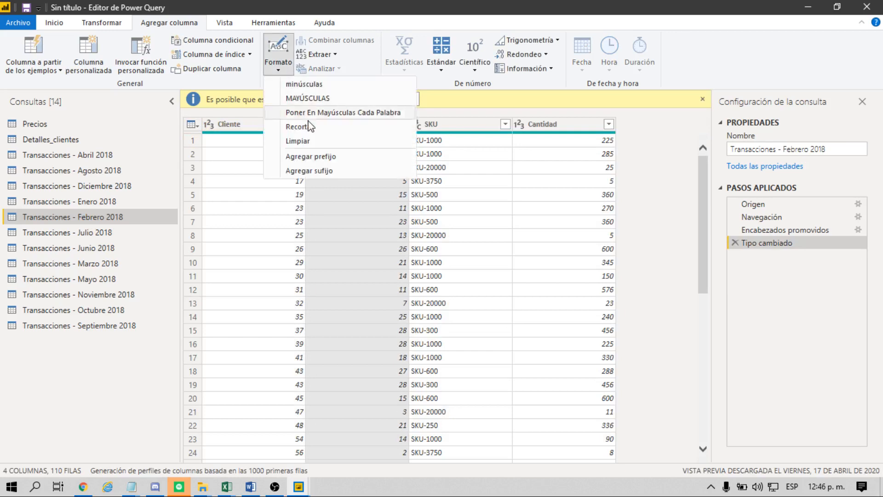
click(326, 171)
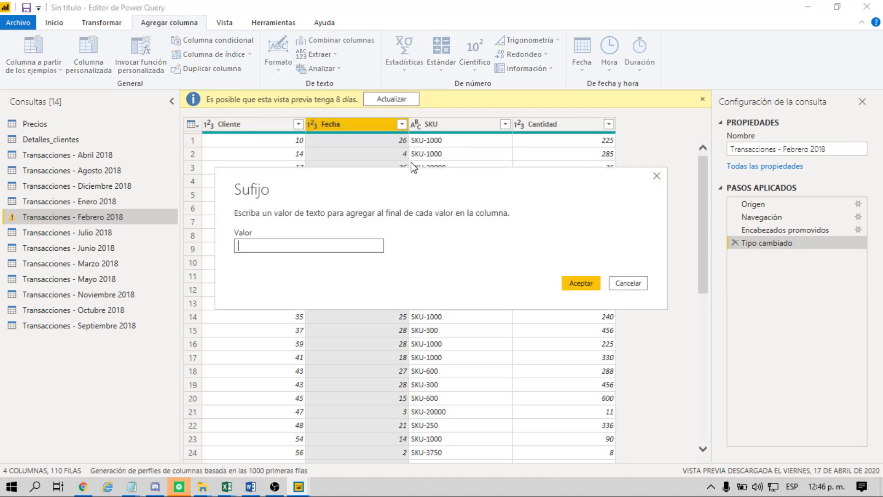
text(/0272018)
key(BackSpace)
key(BackSpace)
key(BackSpace)
key(BackSpace)
key(BackSpace)
text(/2018)
click(581, 283)
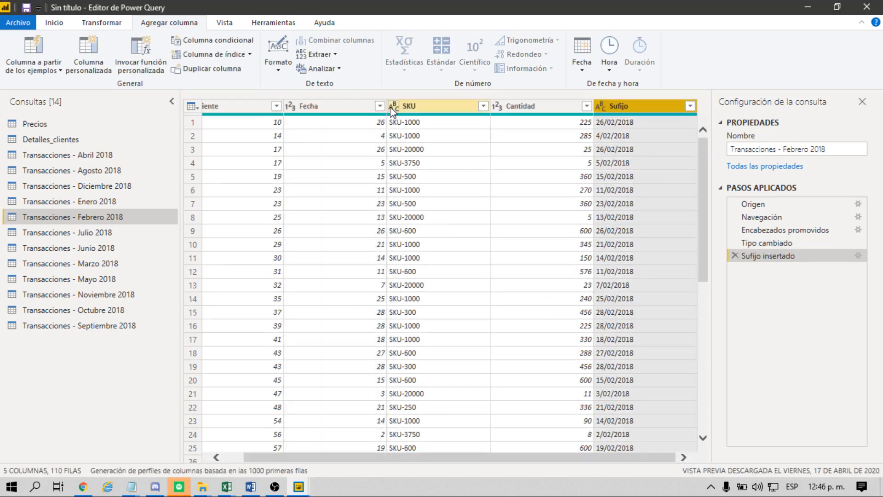
Remove the original Fecha column from the Febrero 2018 query and rename the Sufijo column to fecha.
right_click(339, 107)
click(367, 133)
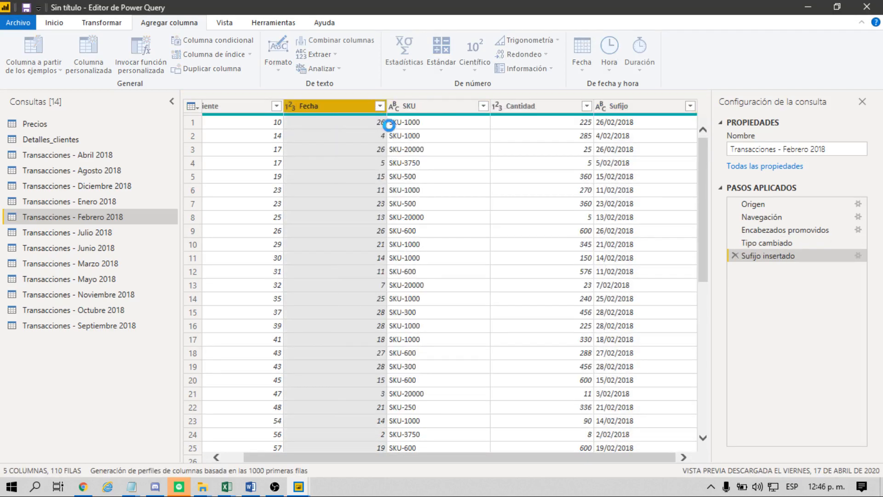
double_click(541, 108)
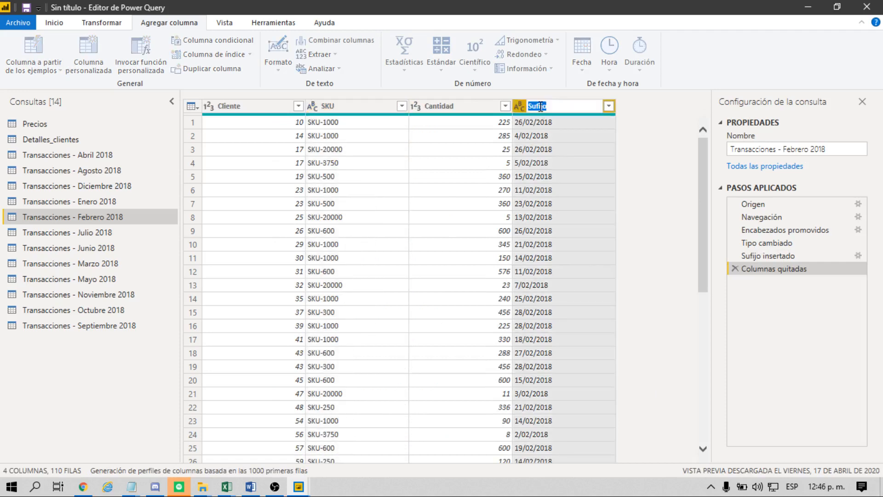
text(fecha)
key(Return)
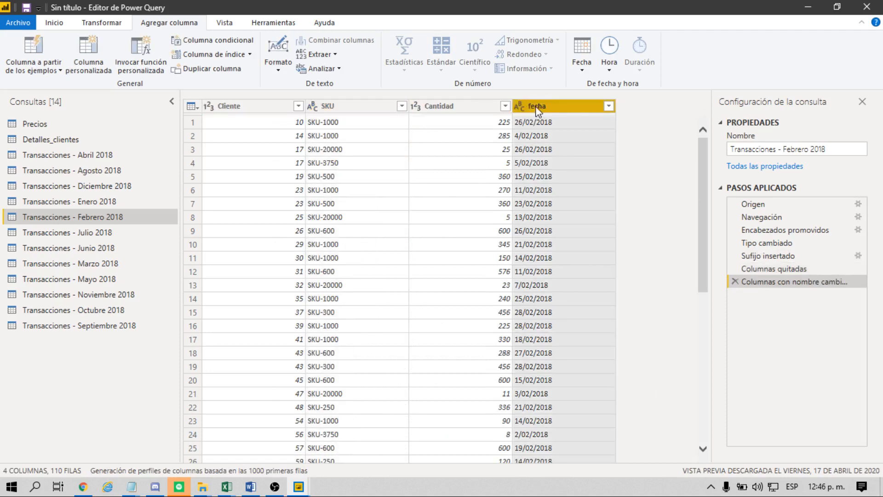
Change the data type of the Febrero 2018 query's fecha column from text to Fecha.
click(523, 106)
click(552, 194)
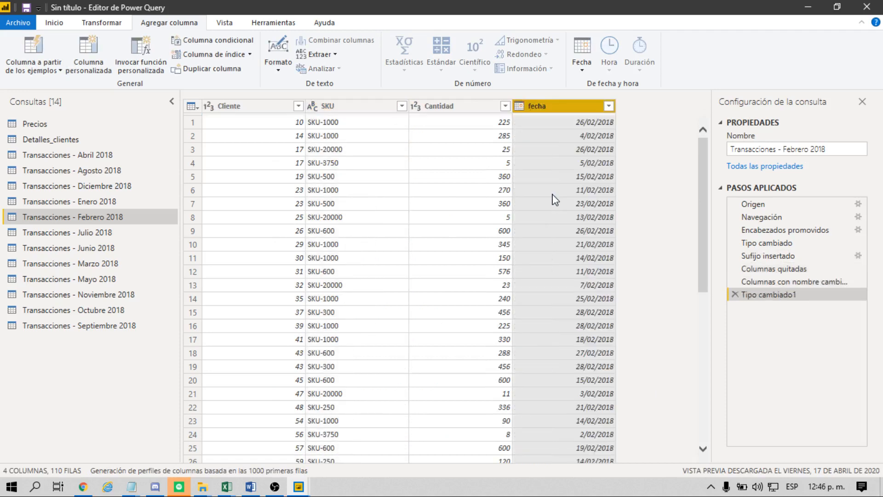
In the Transacciones - Julio 2018 query, add a new column that appends the suffix /07/2018 to the Fecha values.
click(90, 234)
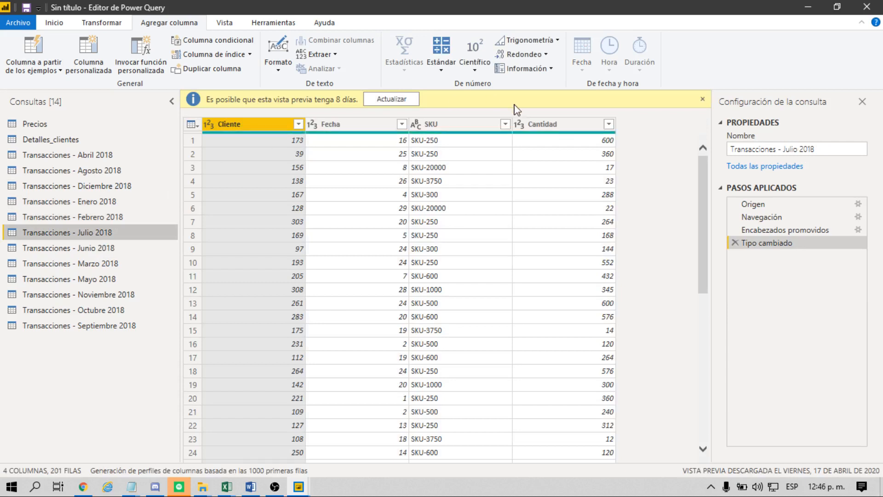
click(379, 128)
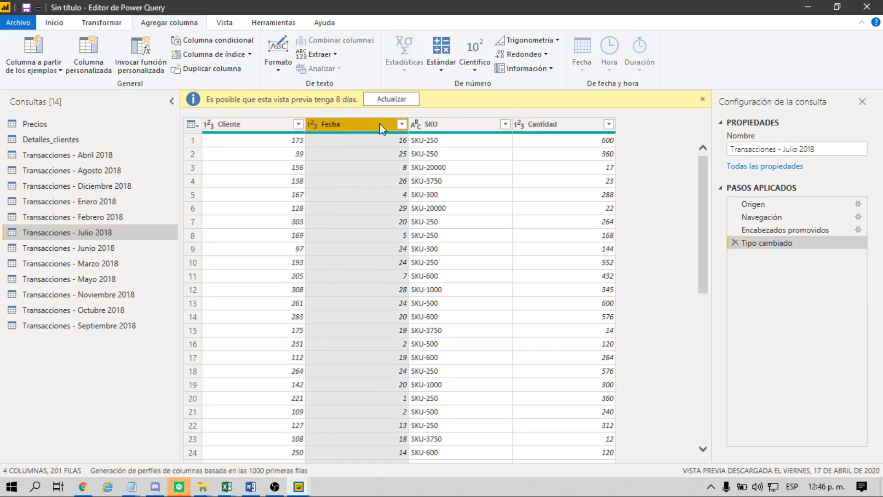
click(279, 69)
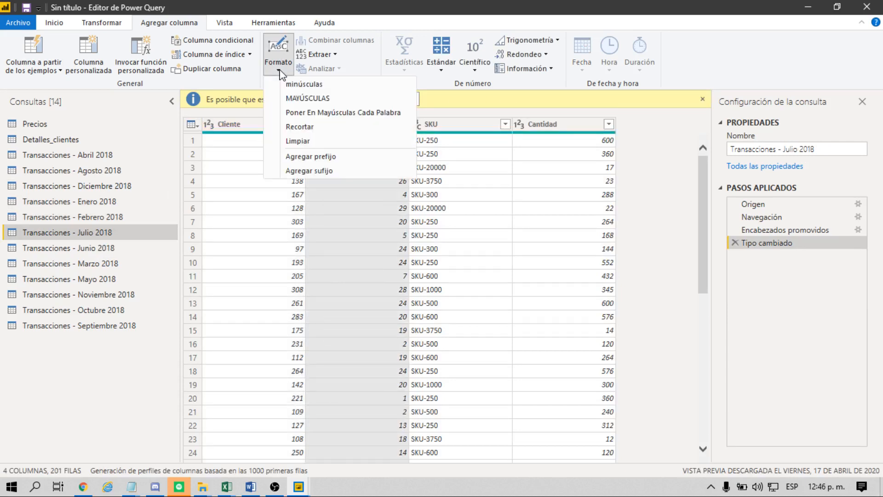
click(325, 170)
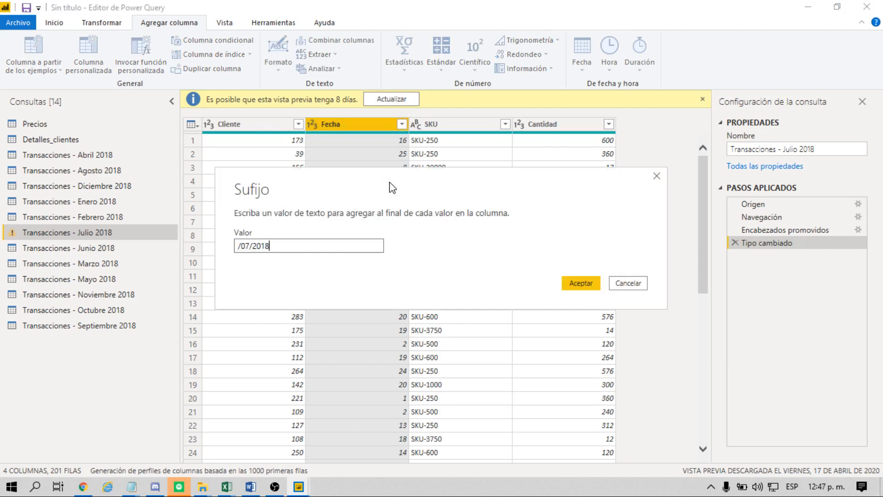
click(571, 282)
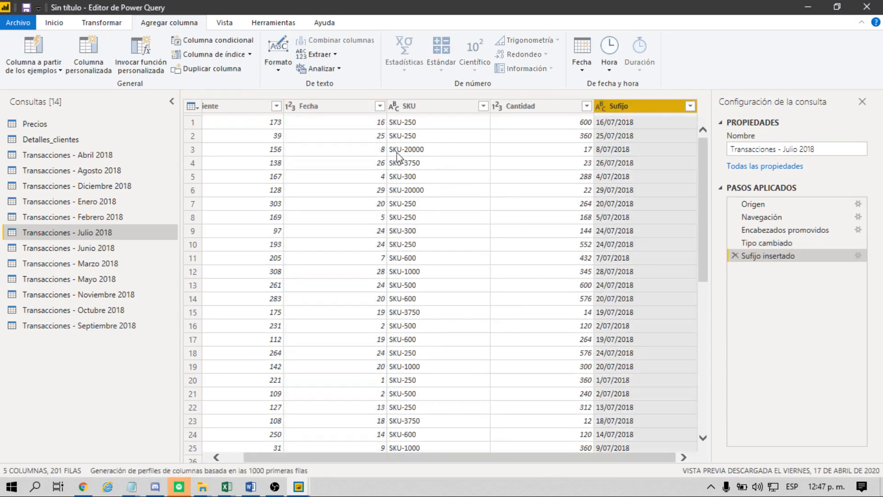
Remove the original Fecha column from the Julio 2018 query and rename the Sufijo column to fecha.
click(342, 108)
right_click(343, 108)
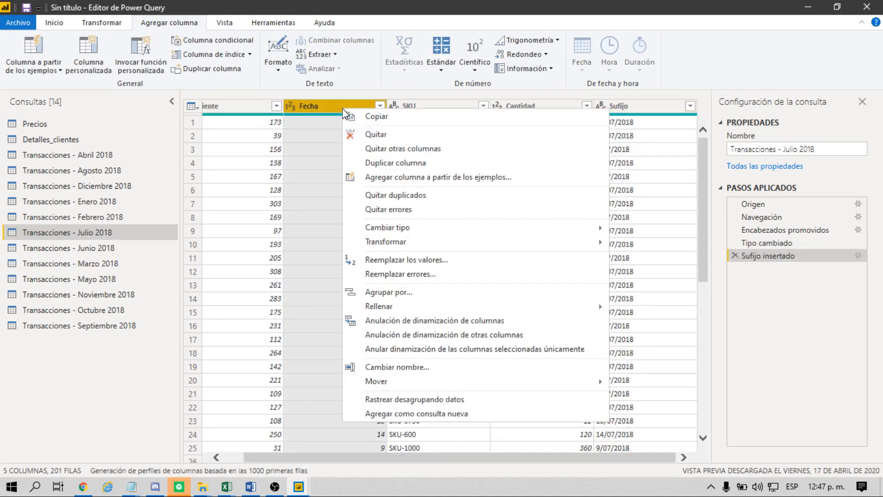
click(382, 135)
click(550, 107)
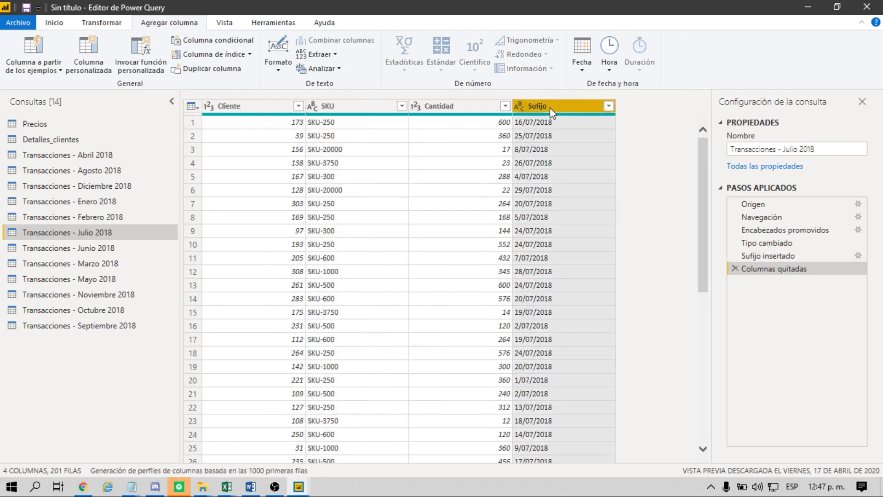
double_click(550, 107)
text(fecha)
key(Return)
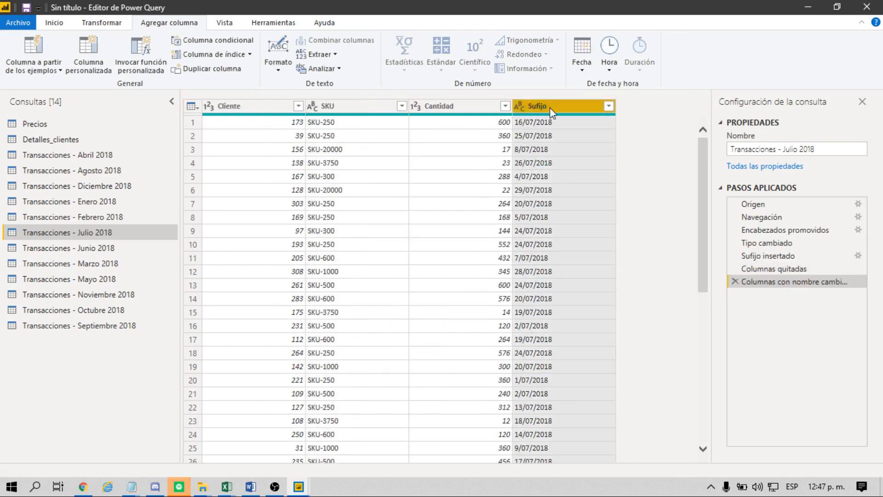
In the Transacciones - Junio 2018 query, add a new column that appends the suffix /06/2018 to the Fecha values.
click(90, 251)
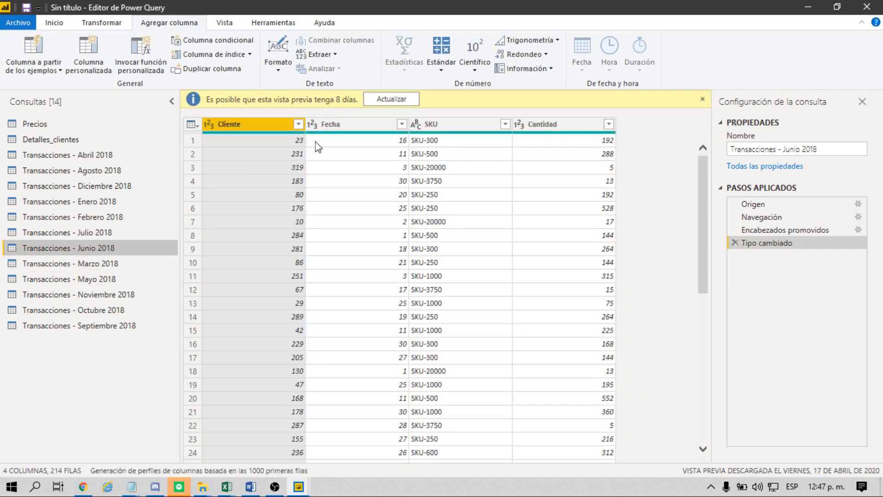
click(337, 124)
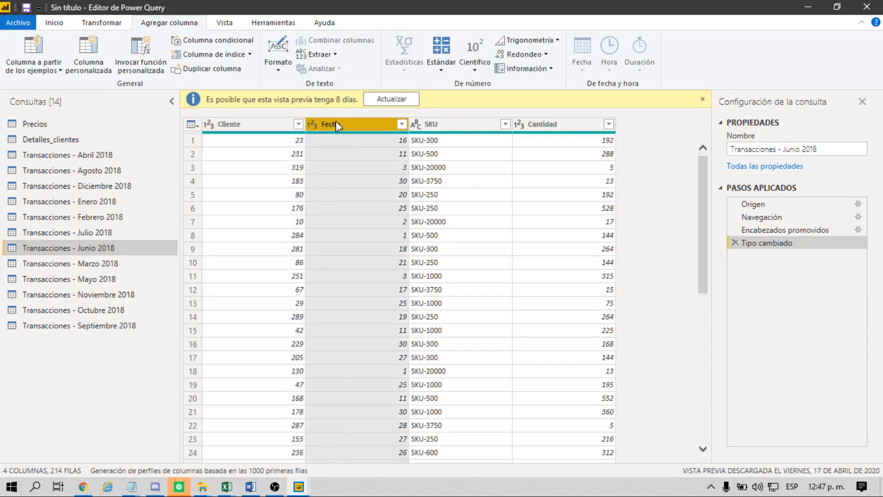
click(278, 53)
click(317, 171)
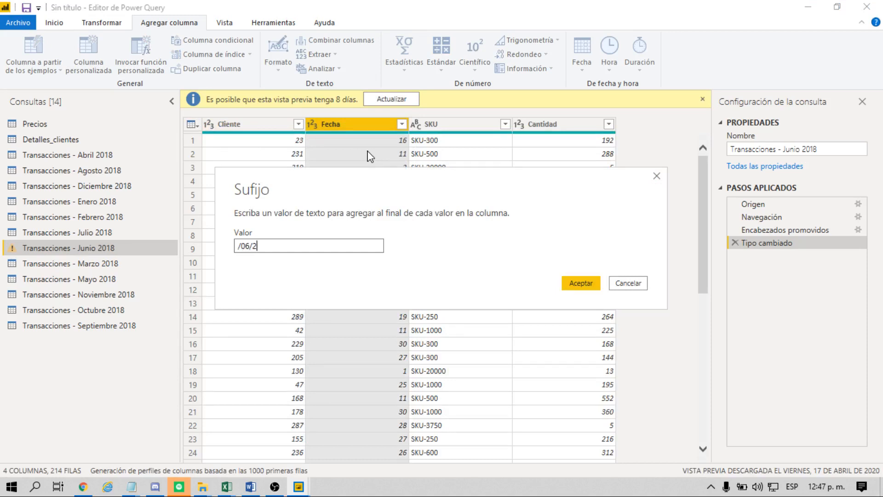
text(/06/2018)
click(581, 282)
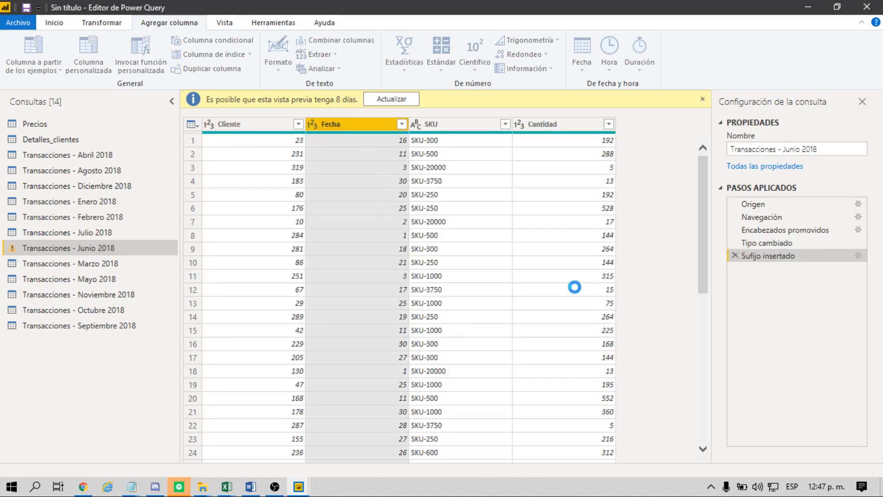
Remove the original Fecha column from the Transacciones - Junio 2018 query.
right_click(341, 110)
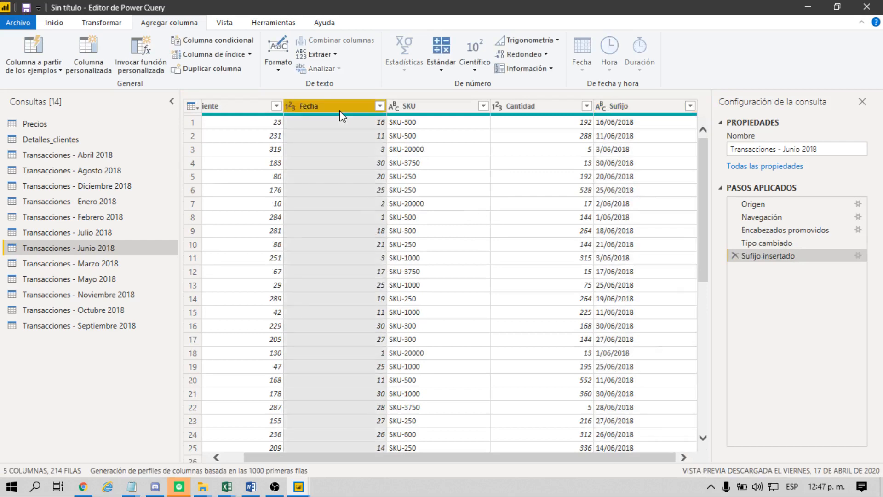
click(371, 137)
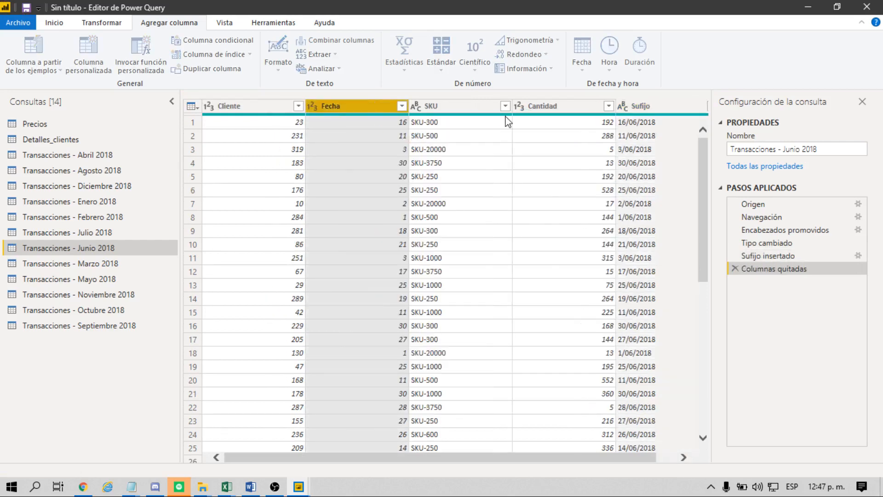
In the Transacciones - Junio 2018 query, rename the Sufijo column to fecha and set its data type to Fecha.
double_click(554, 107)
text(fecha)
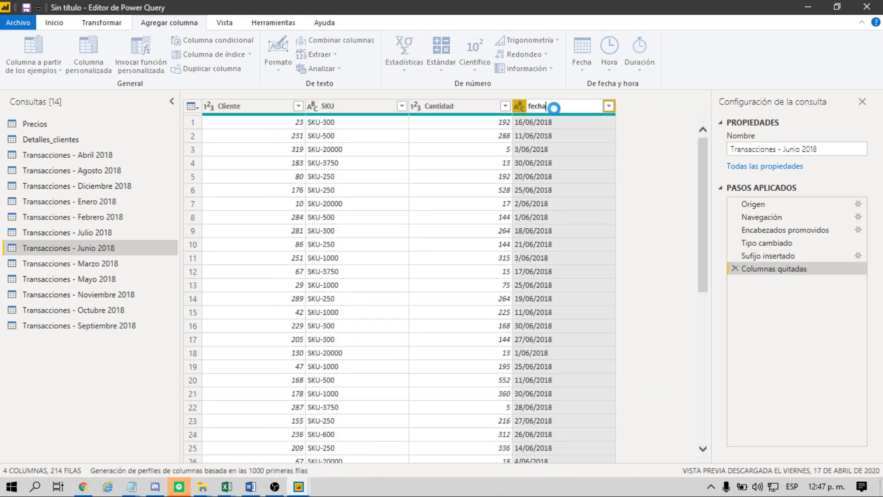
key(Return)
click(520, 107)
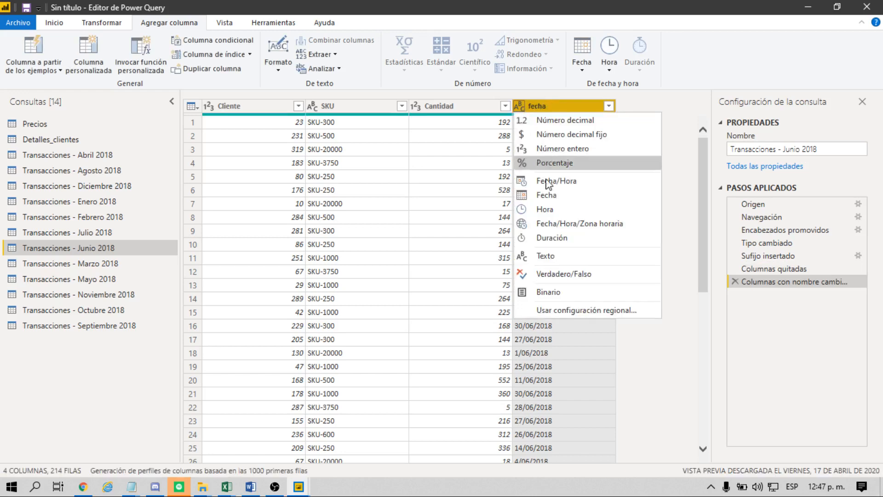
click(582, 195)
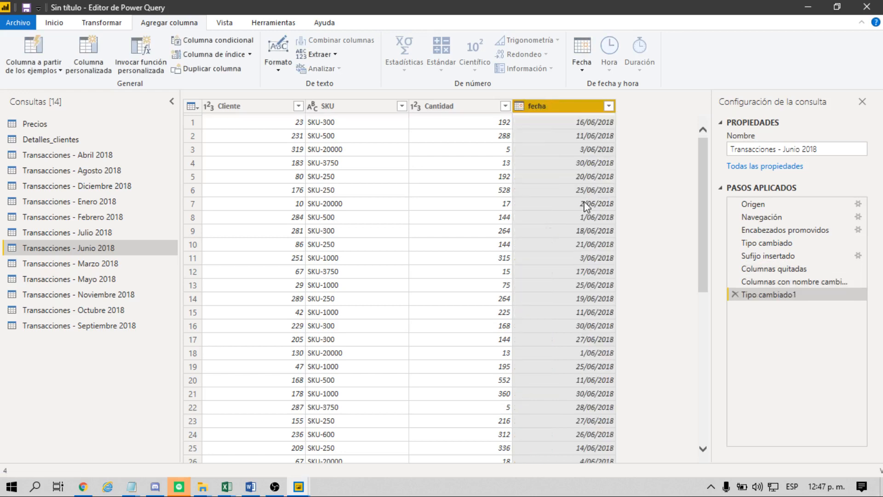
In the Transacciones - Marzo 2018 query, add a new column that appends the suffix /03/2018 to the Fecha values.
click(62, 265)
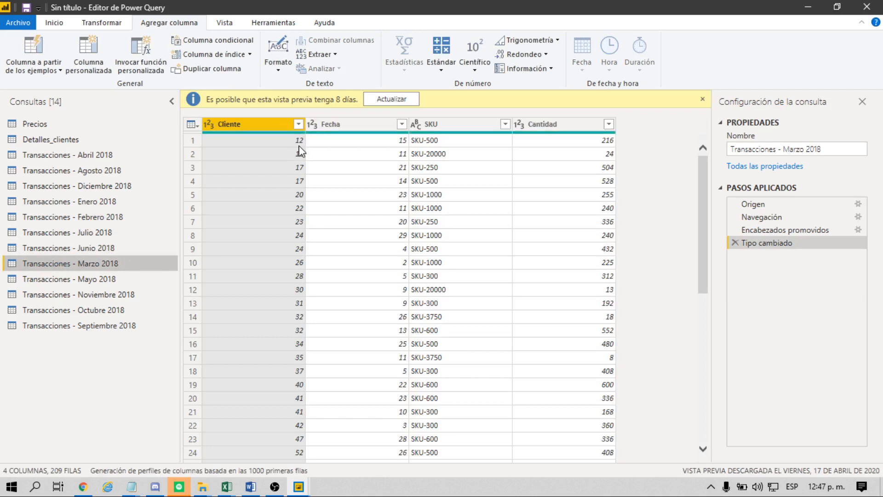
click(322, 125)
click(279, 65)
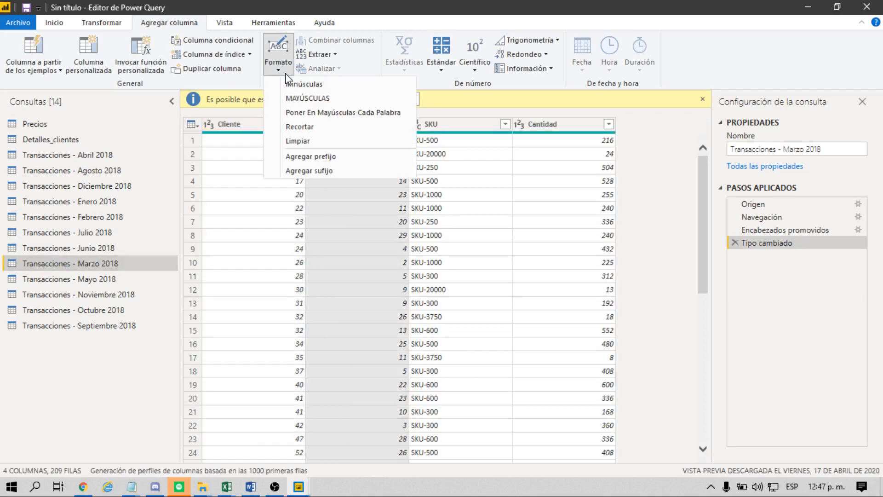
click(320, 171)
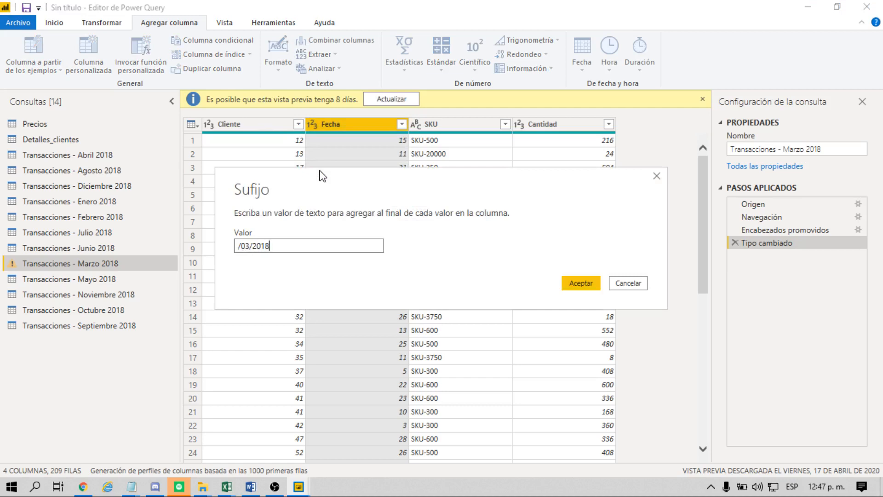
click(583, 284)
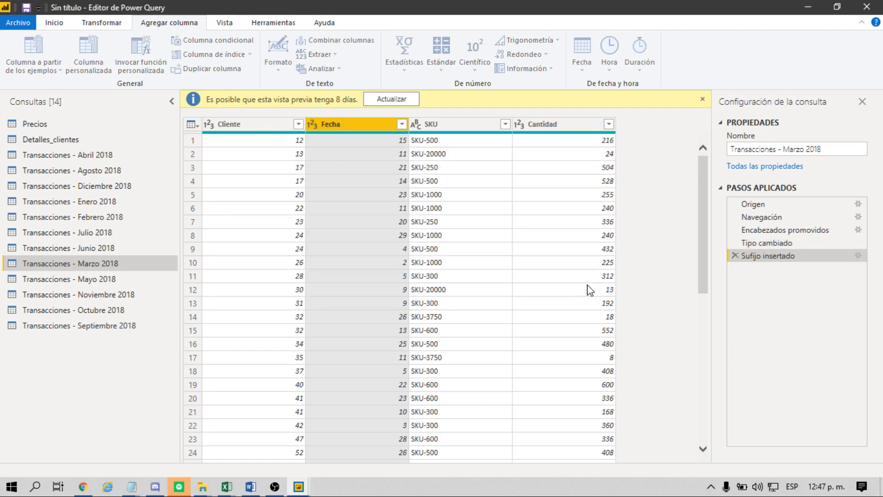
Remove the original Fecha column from the Transacciones - Marzo 2018 query.
click(340, 107)
right_click(339, 106)
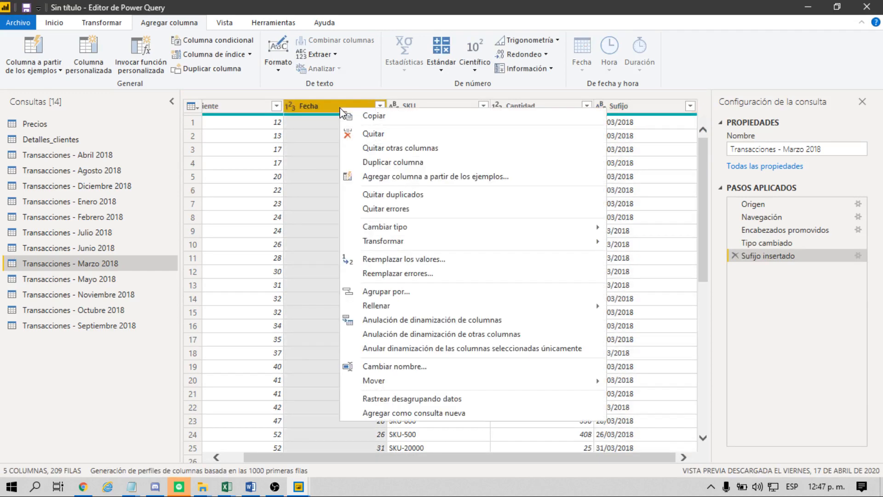
click(386, 134)
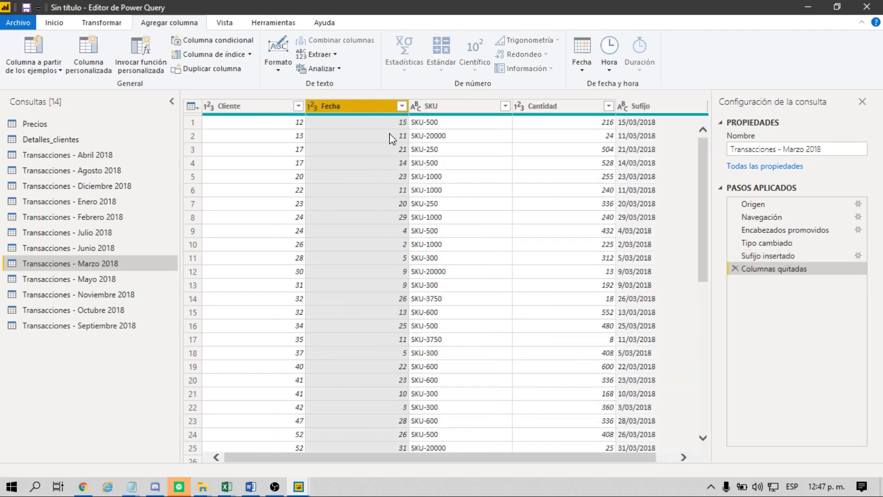
In the Transacciones - Marzo 2018 query, rename the Sufijo column to fecha and set its data type to Fecha.
double_click(543, 110)
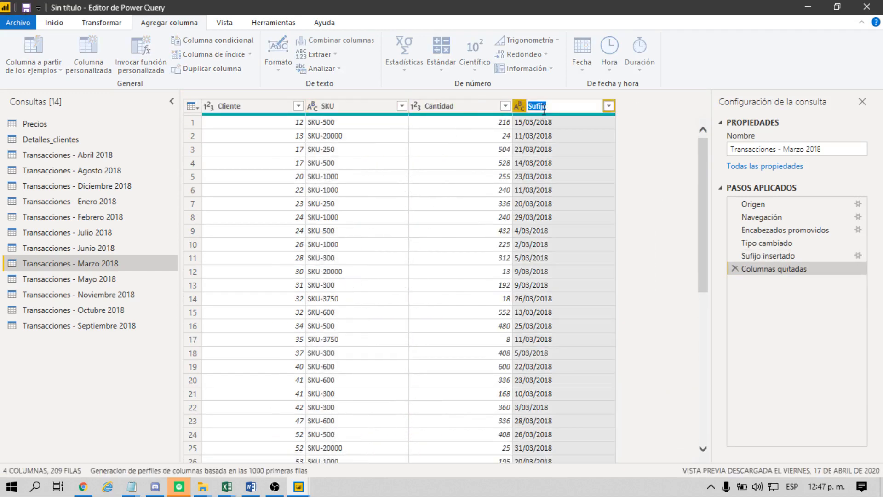
text(fecha)
key(Return)
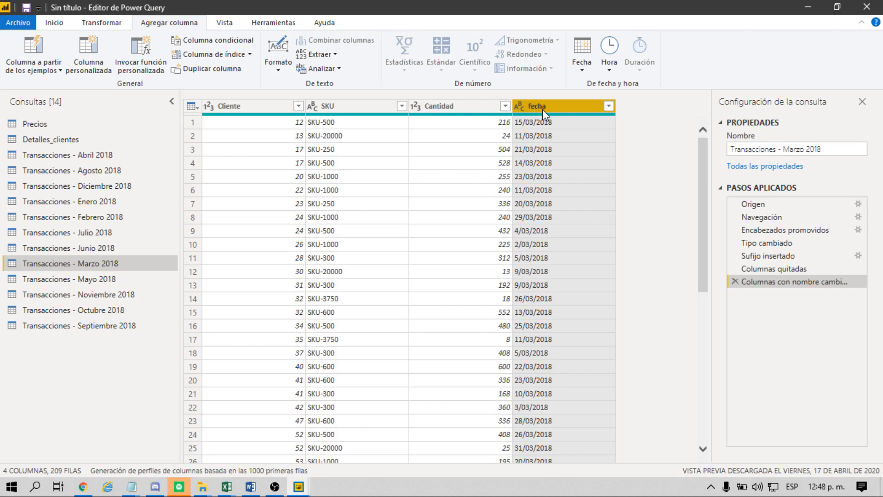
click(520, 107)
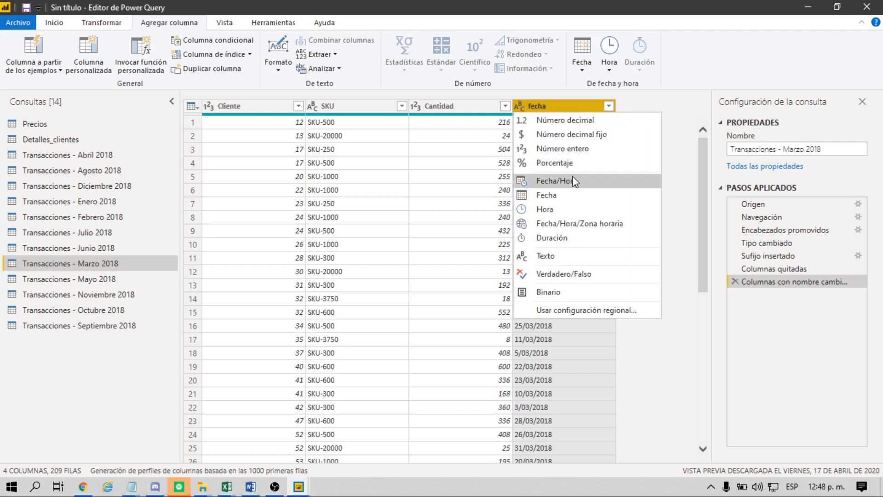
click(580, 191)
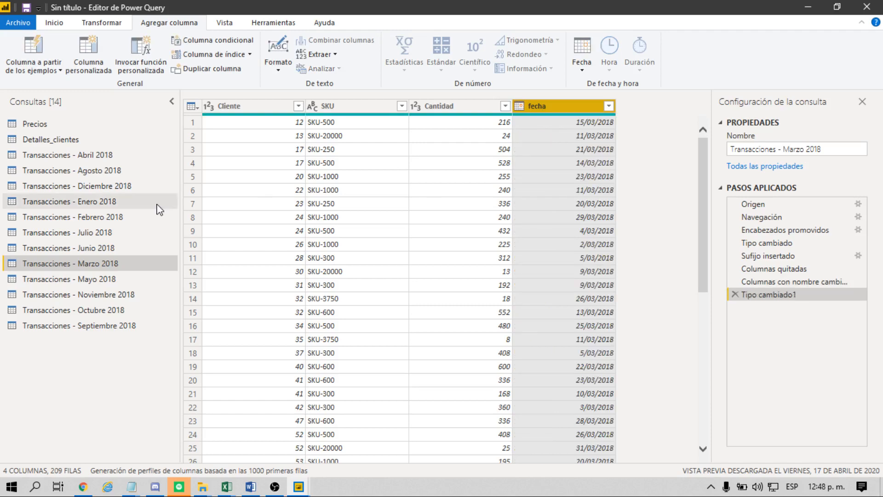
In the Transacciones - Mayo 2018 query, add a new column that appends the suffix /05/2018 to the Fecha values.
click(98, 278)
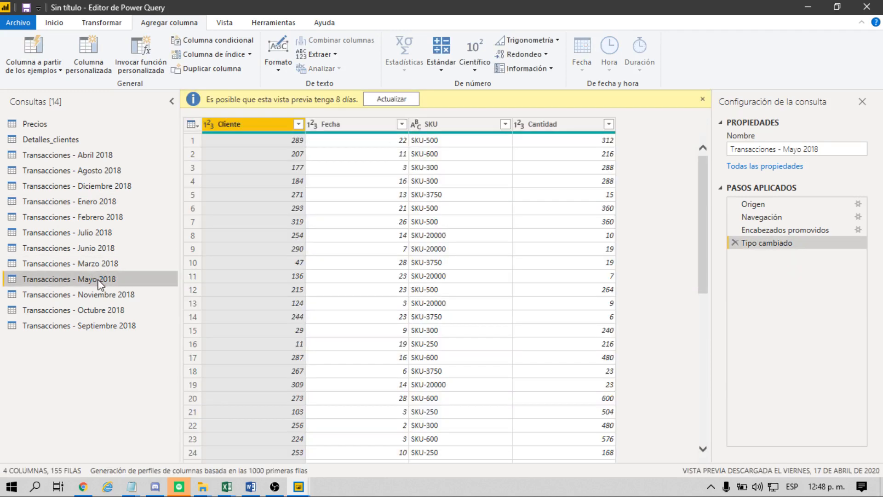
click(333, 125)
click(277, 53)
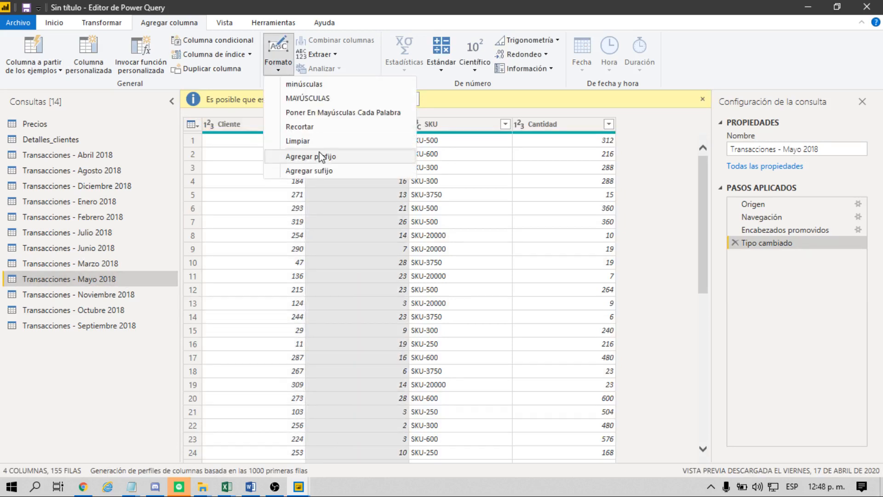
click(326, 169)
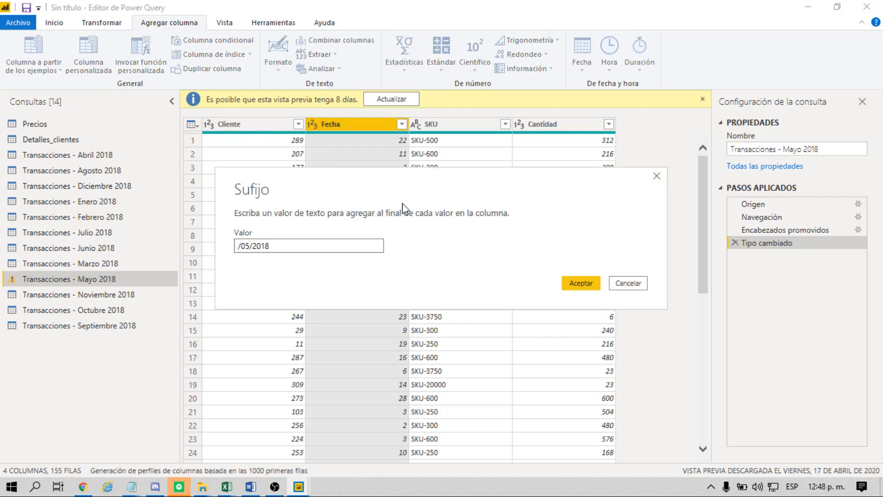
click(581, 283)
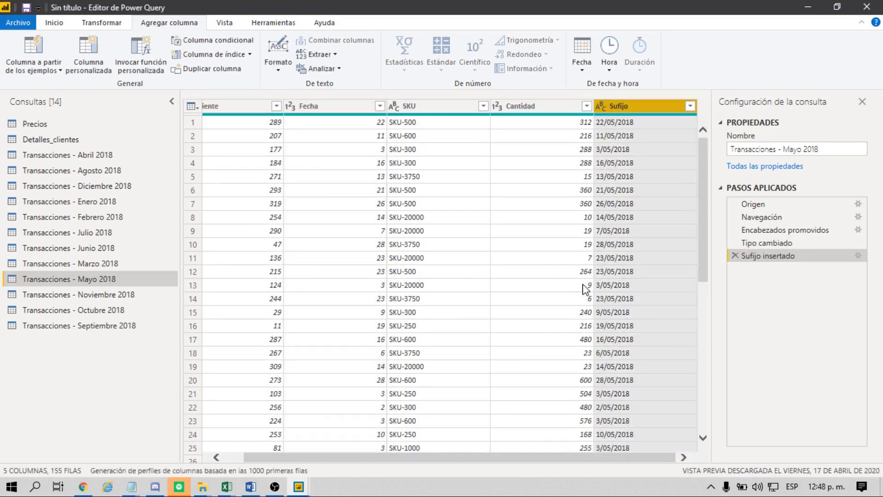
Remove the original Fecha column from the Transacciones - Mayo 2018 query.
click(308, 106)
right_click(316, 105)
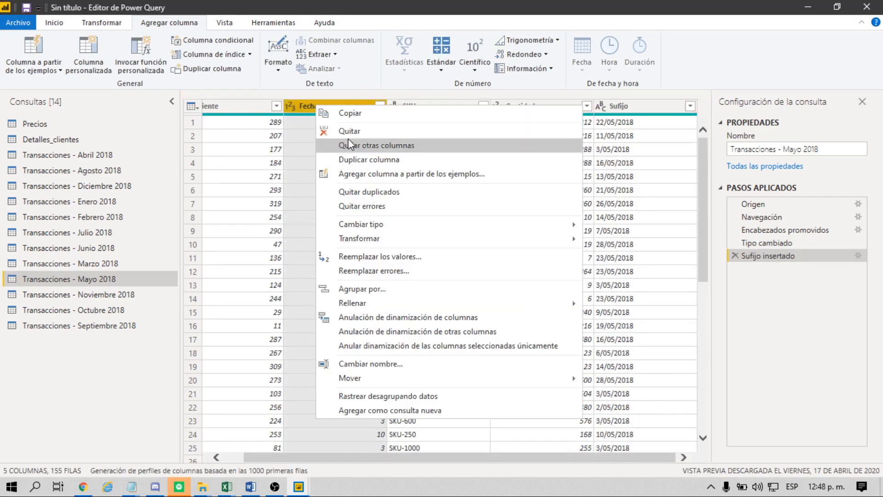
key(Escape)
key(Delete)
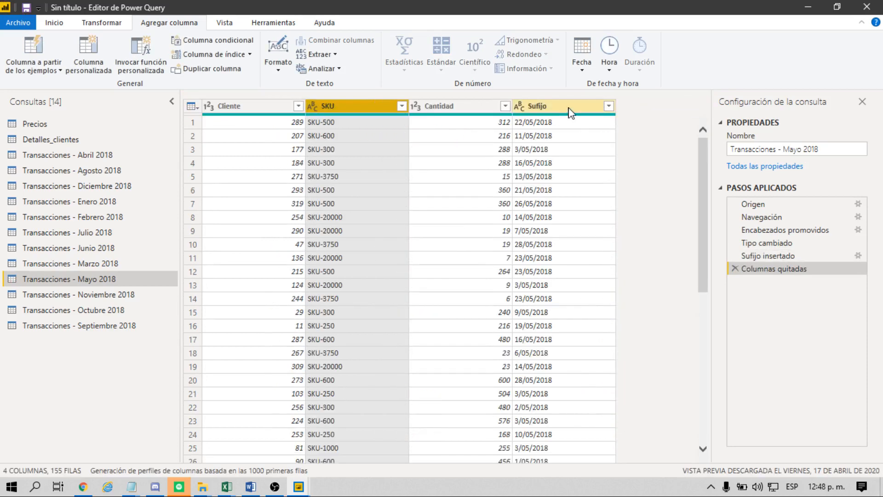
In the Transacciones - Mayo 2018 query, rename the Sufijo column to fecha and set its data type to Fecha.
double_click(570, 107)
text(fecha)
key(Return)
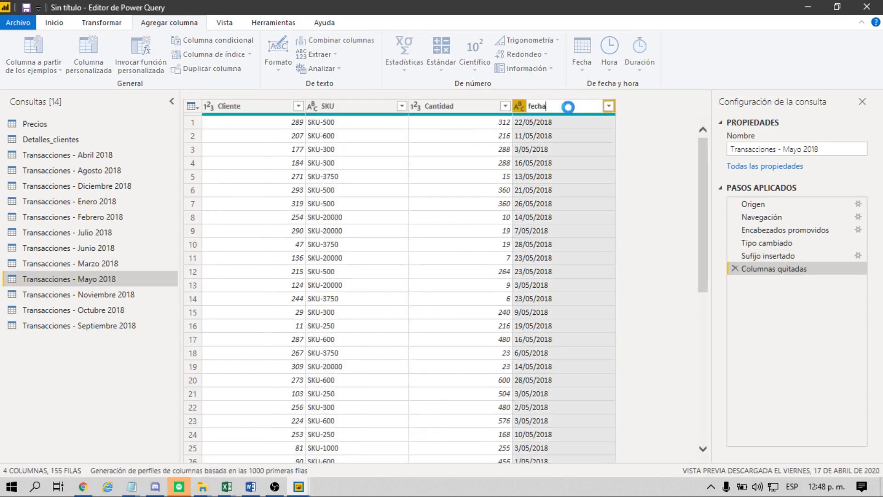
click(520, 106)
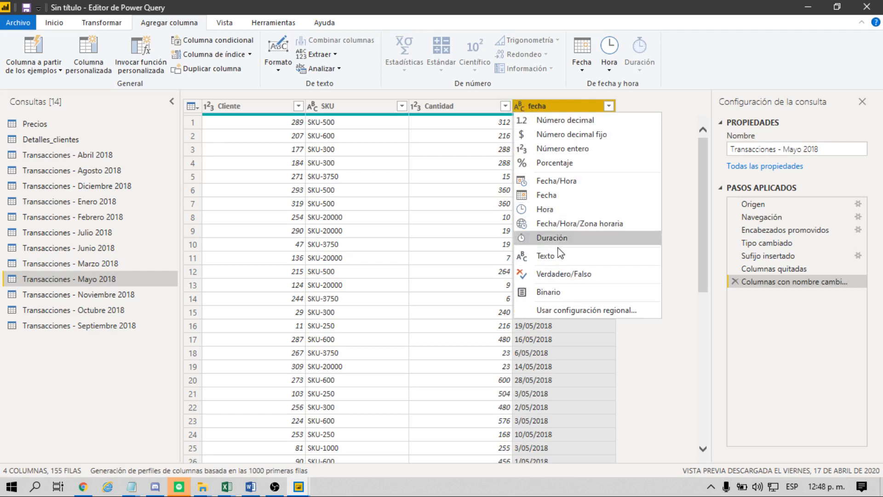
click(583, 195)
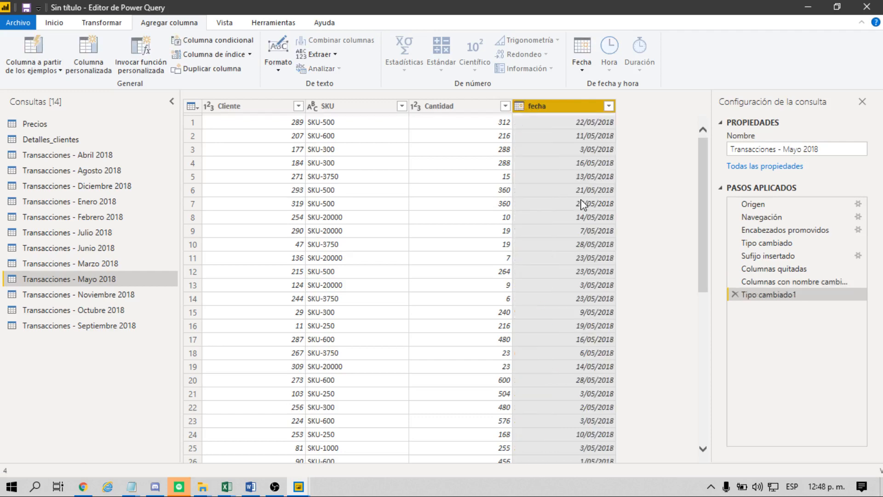
In the Transacciones - Noviembre 2018 query, add a new column that appends the suffix /11/2018 to the Fecha values.
click(90, 296)
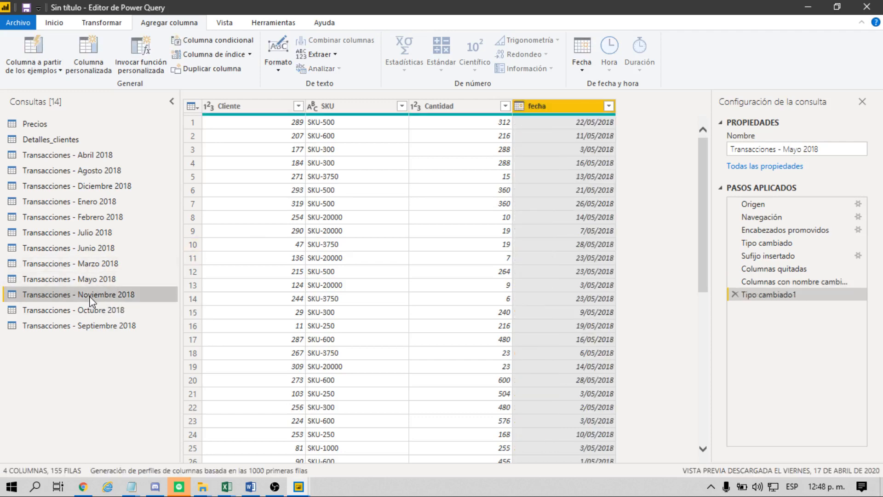
click(355, 129)
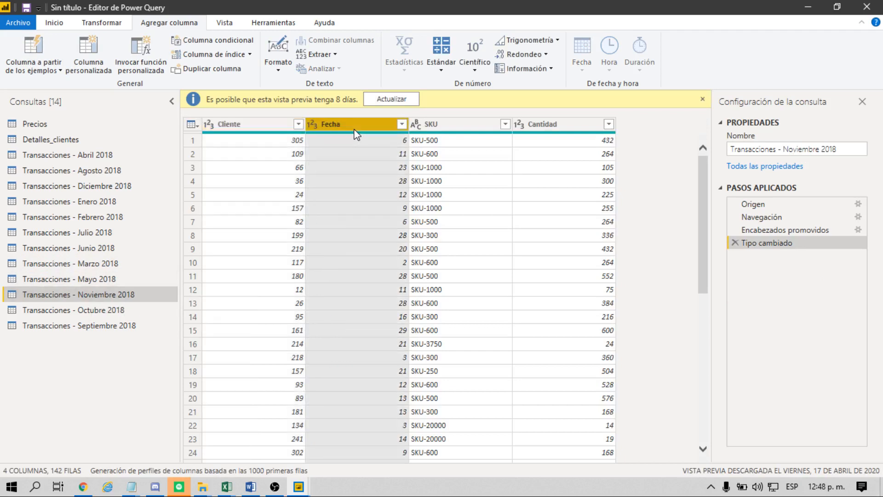
click(285, 63)
click(321, 171)
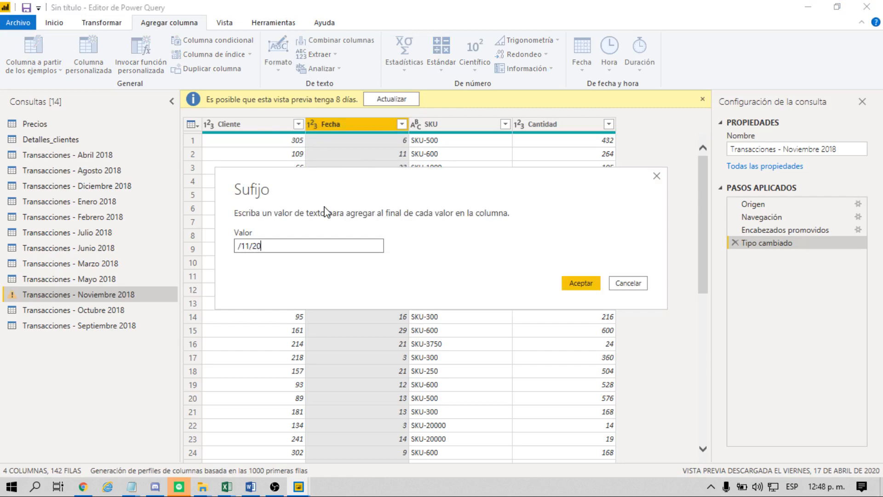
click(581, 283)
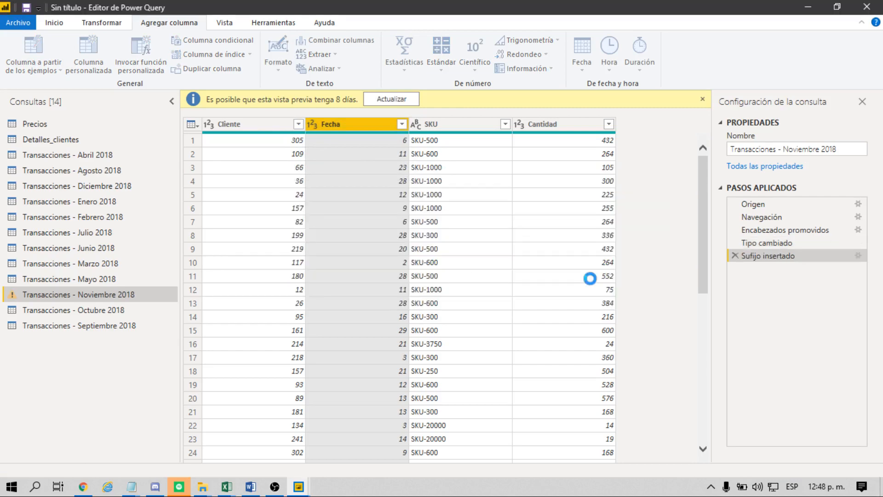
Remove the original Fecha column from the Transacciones - Noviembre 2018 query and rename the Sufijo column to fecha.
click(340, 111)
right_click(339, 109)
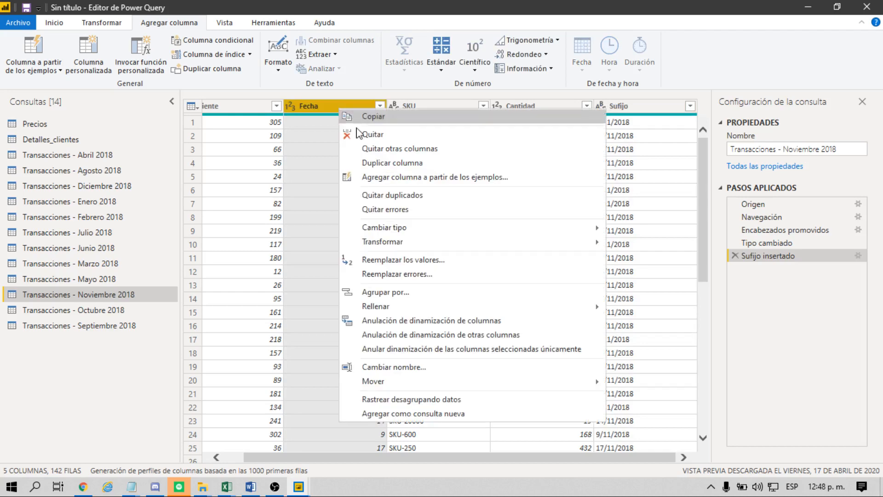
click(405, 137)
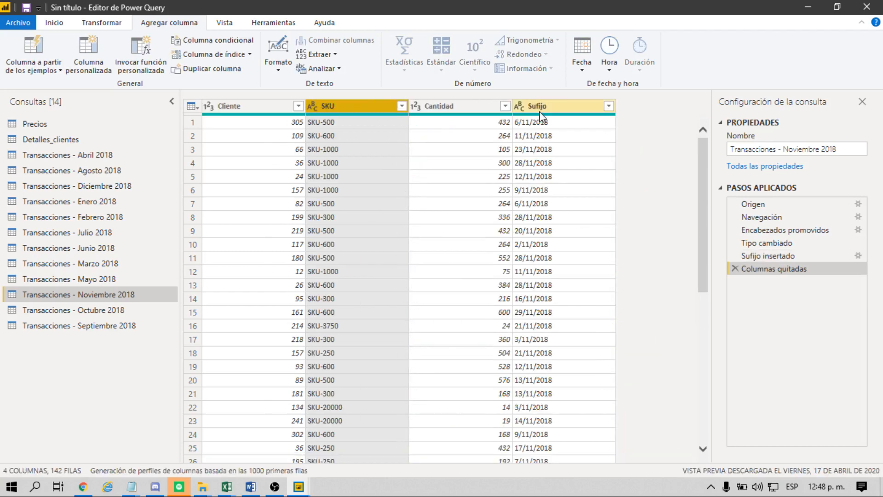
click(542, 112)
double_click(542, 112)
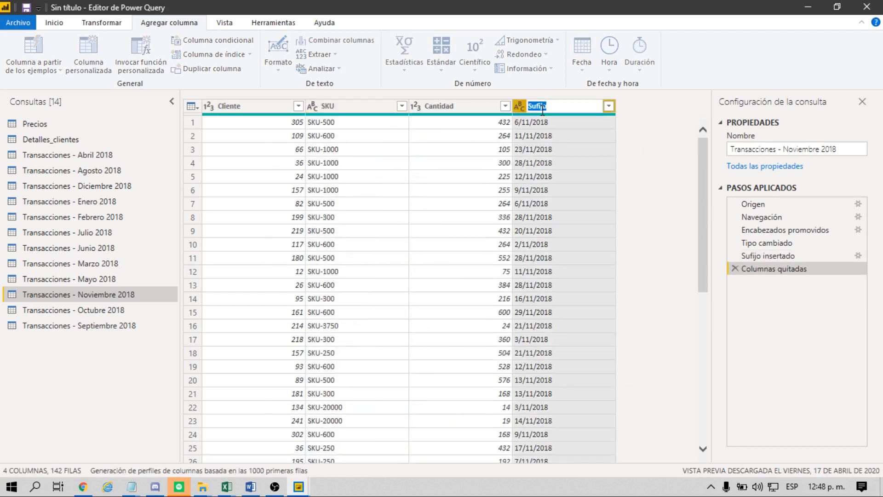
text(fecha)
key(Return)
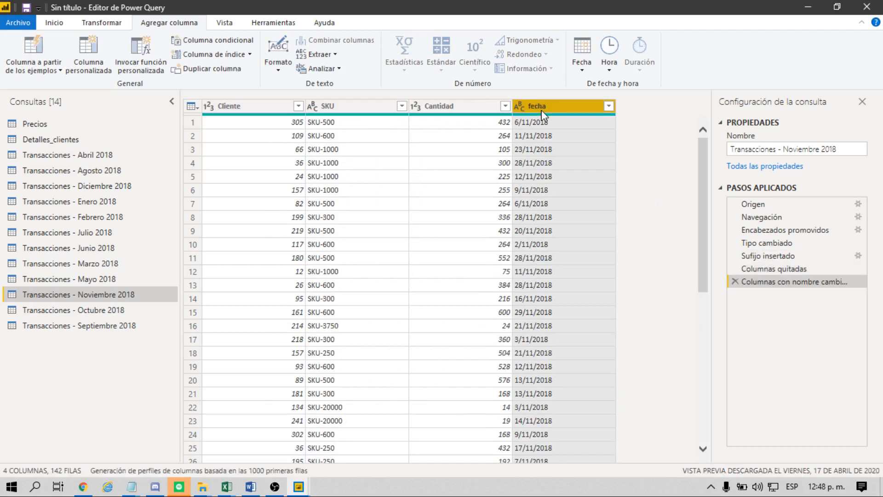
In the Transacciones - Octubre 2018 query, add a new column that appends the suffix /10/2018 to the Fecha values.
click(44, 310)
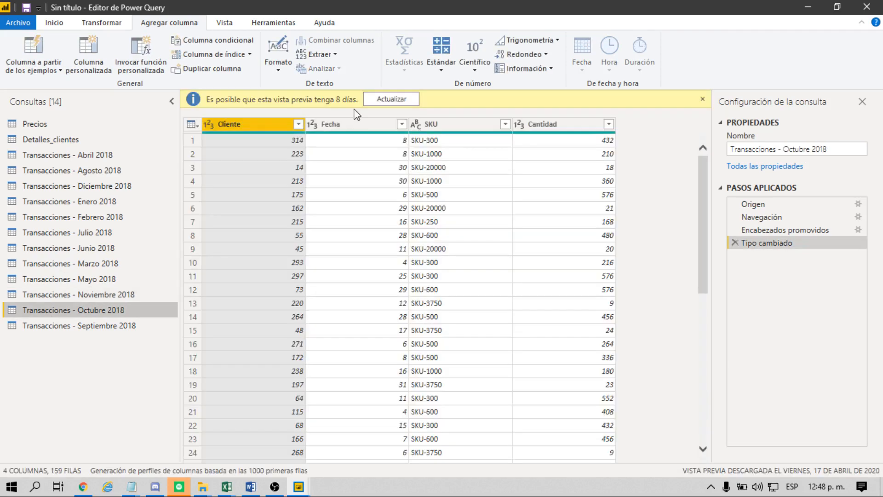
click(345, 131)
click(285, 72)
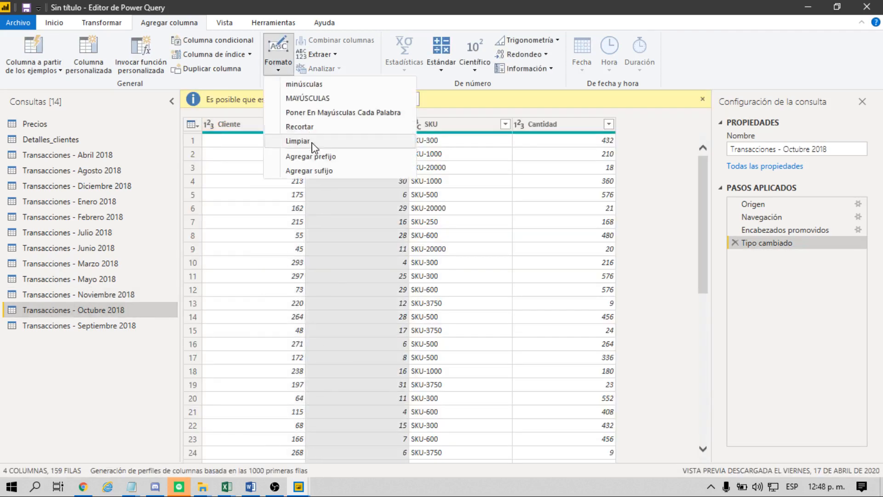
click(309, 170)
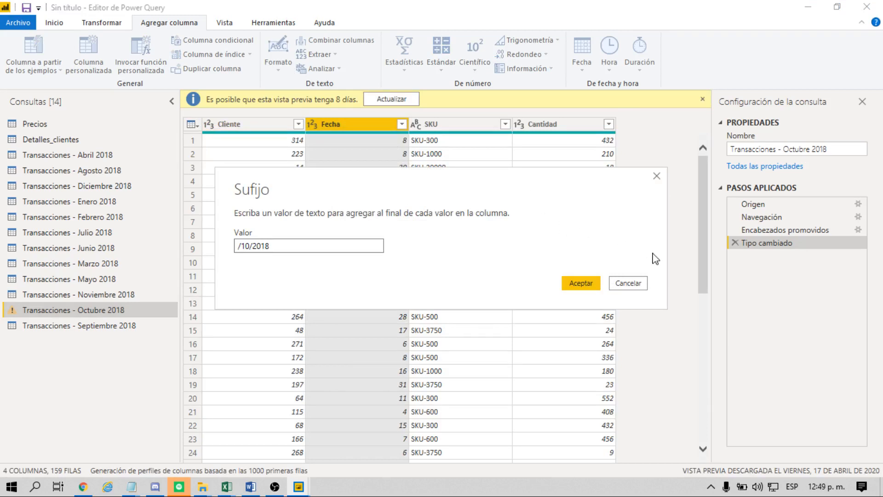
click(597, 283)
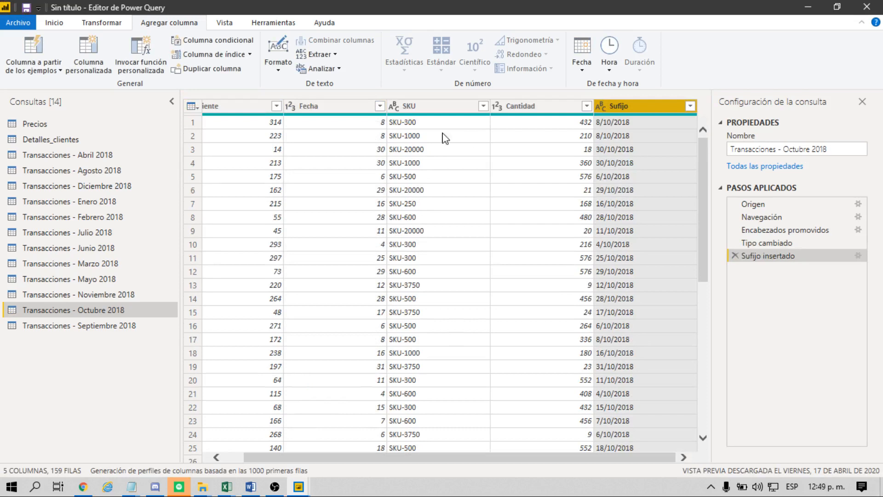
Remove the original Fecha column from the Transacciones - Octubre 2018 query.
click(350, 107)
right_click(350, 111)
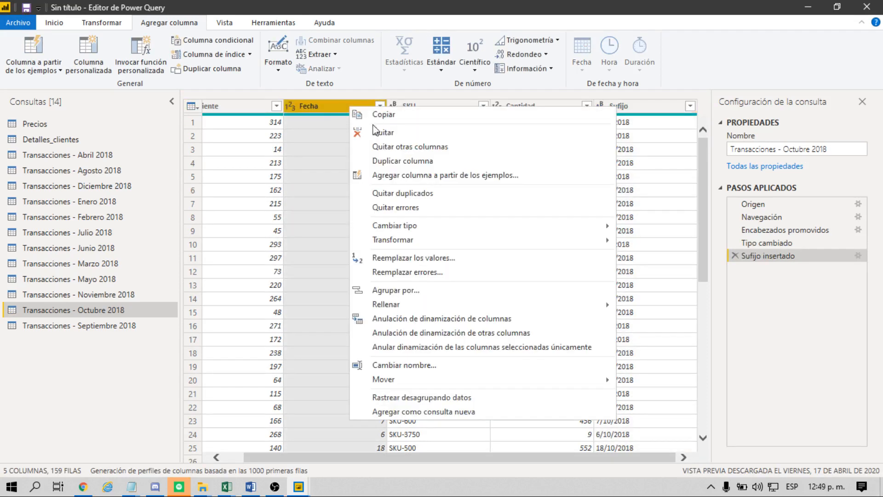
click(375, 132)
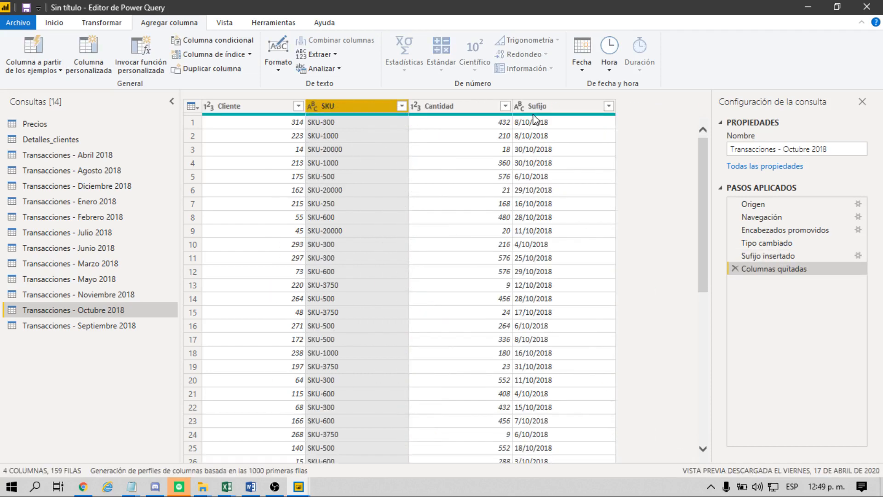
In the Transacciones - Octubre 2018 query, rename the Sufijo column to fecha and set its data type to Fecha.
double_click(548, 107)
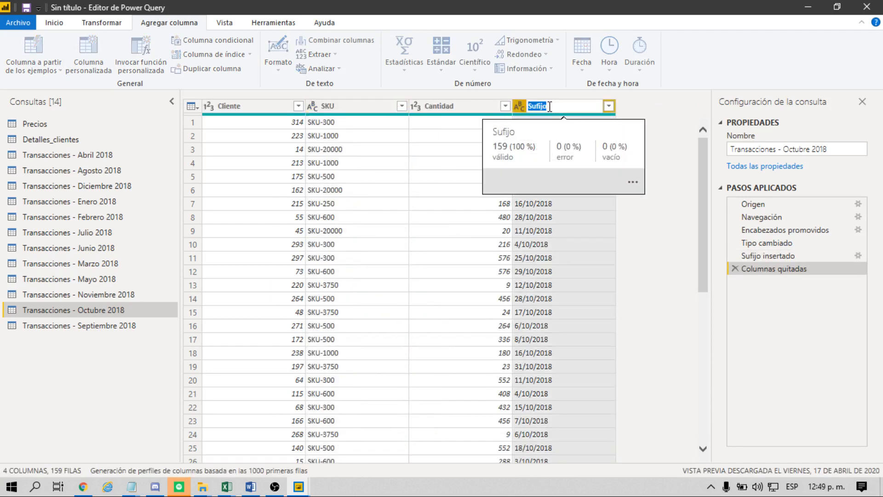
text(fecha)
key(Return)
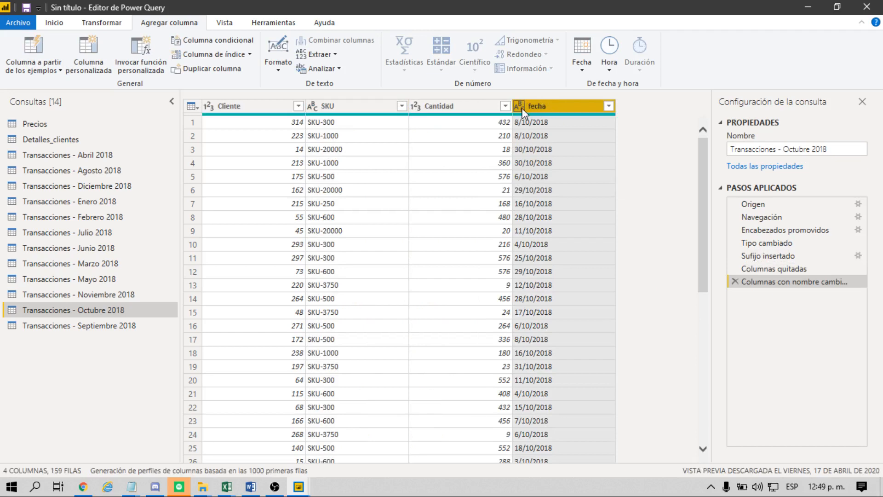
click(519, 107)
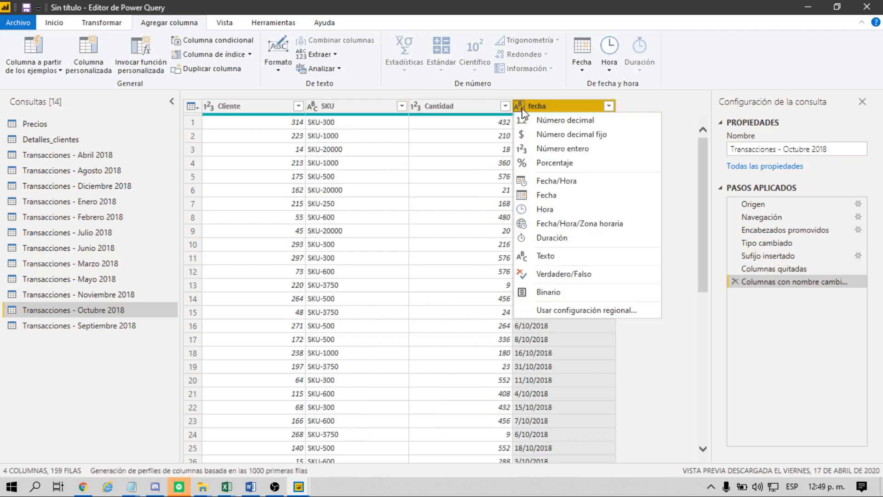
click(573, 195)
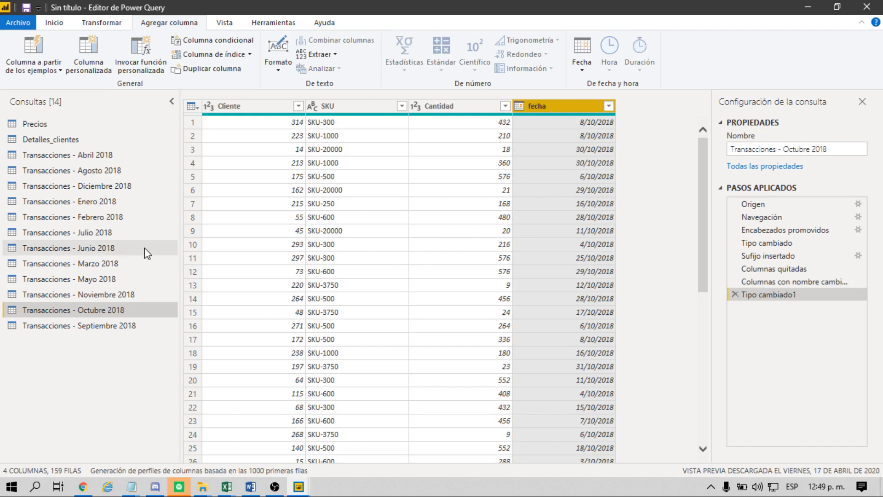
In the Transacciones - Septiembre 2018 query, add a new column that appends the suffix /09/2018 to the Fecha values.
click(82, 330)
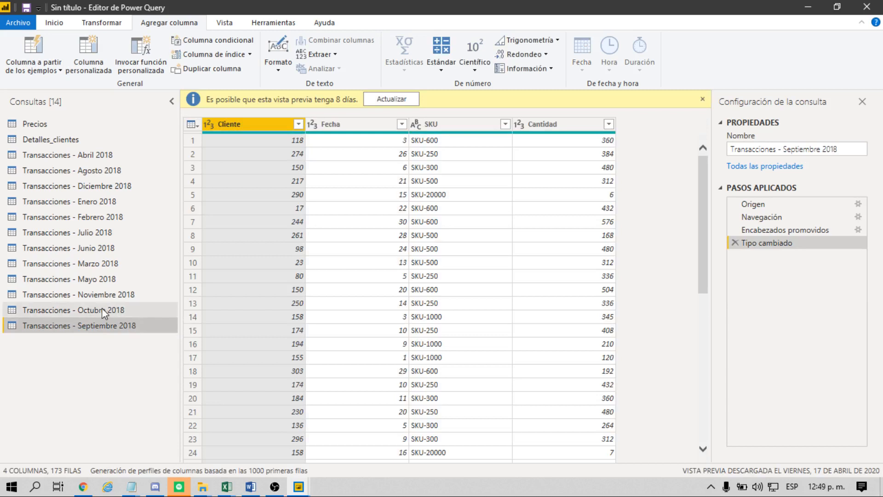
click(90, 310)
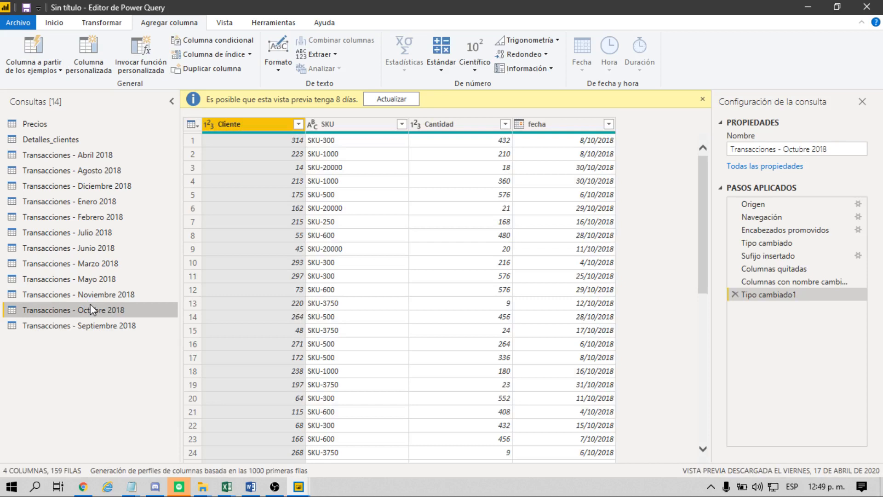
click(83, 327)
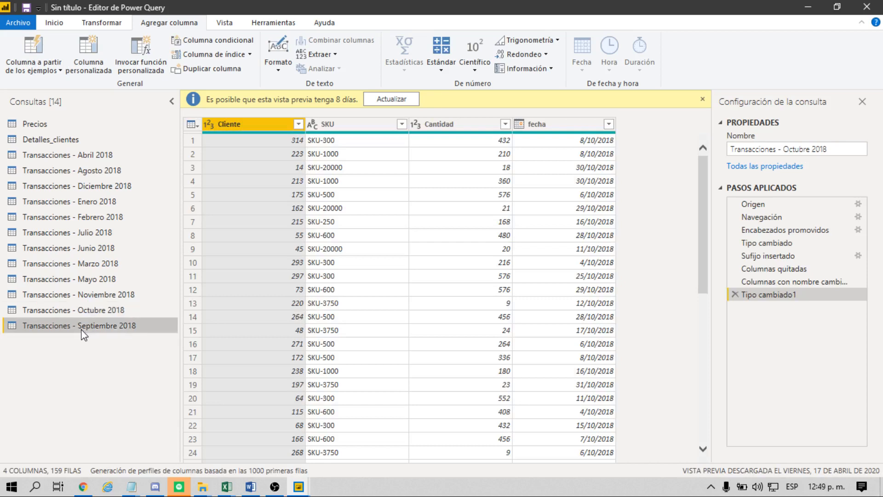
click(346, 125)
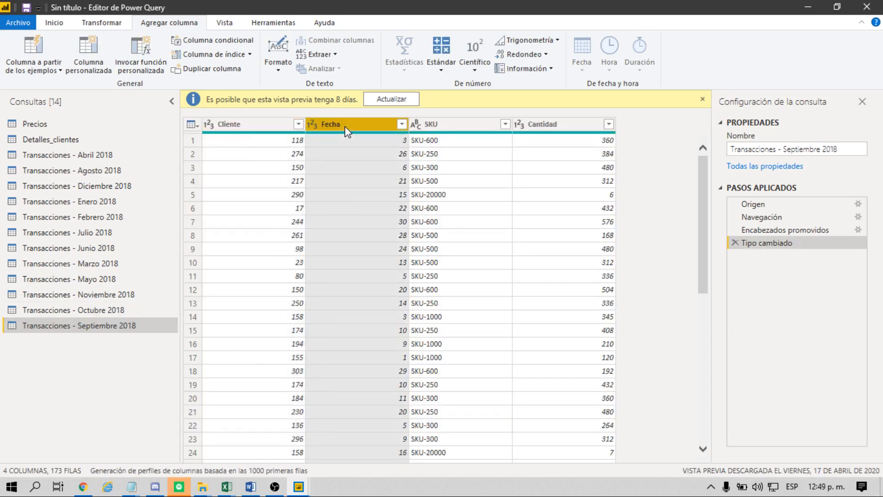
click(278, 59)
click(329, 170)
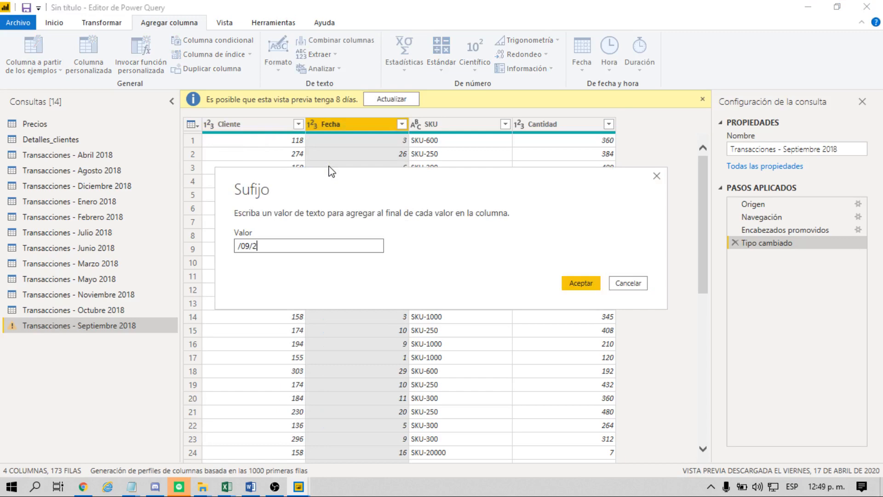
text(/09/2018)
click(580, 283)
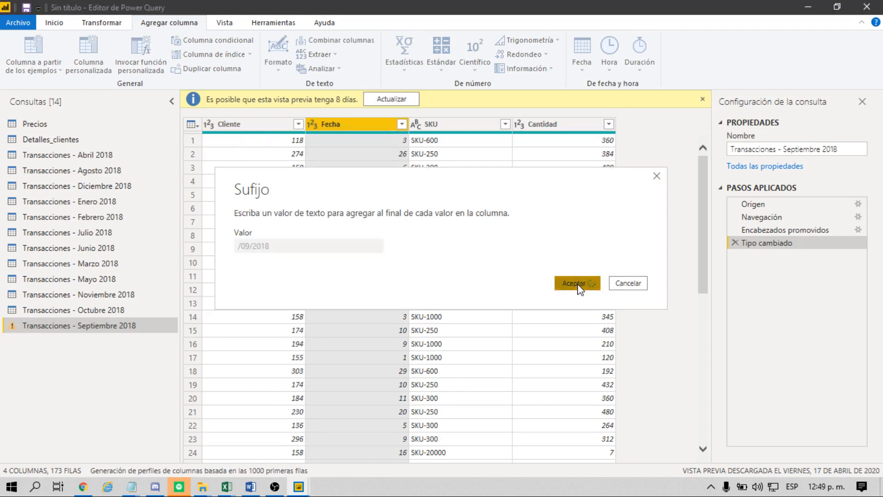
Remove the original Fecha column from the Transacciones - Septiembre 2018 query.
click(334, 107)
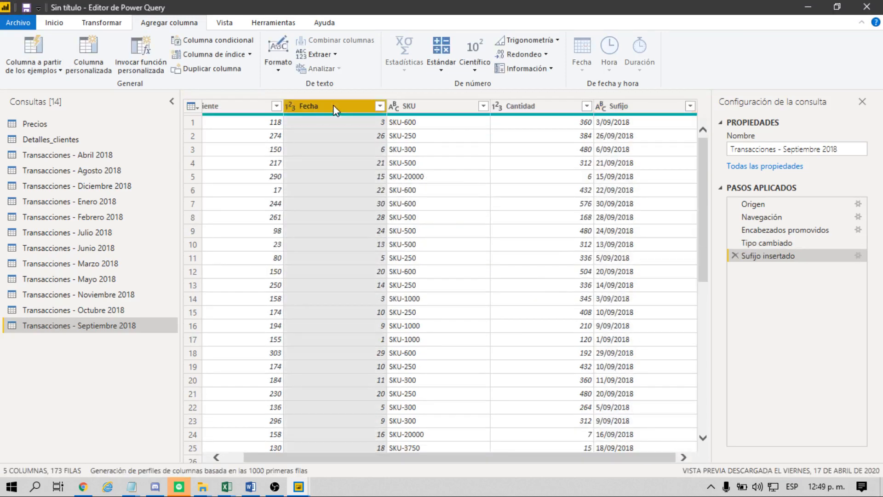
right_click(335, 107)
click(389, 131)
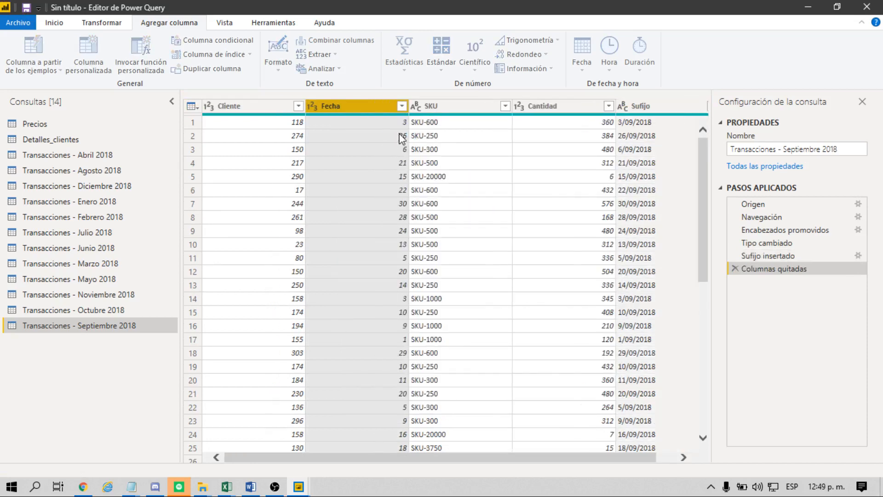
In the Transacciones - Septiembre 2018 query, rename the Sufijo column to fecha and set its data type to Fecha.
double_click(562, 106)
text(fech)
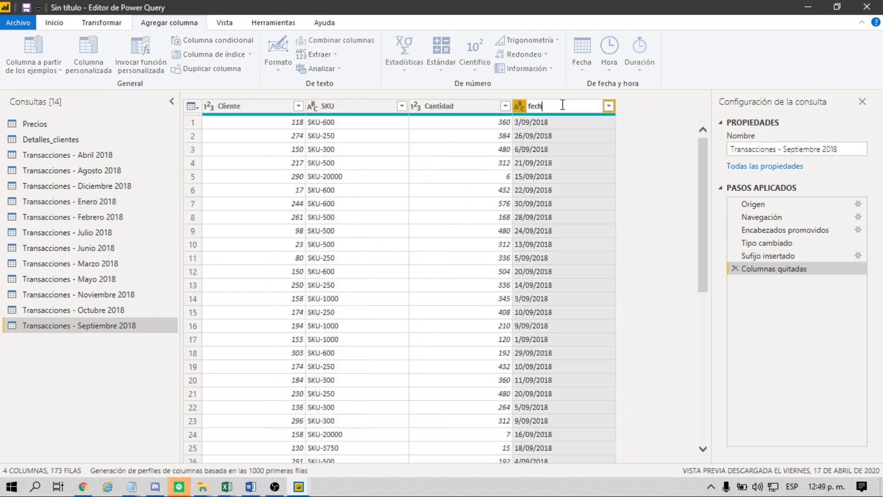
text(a)
key(Return)
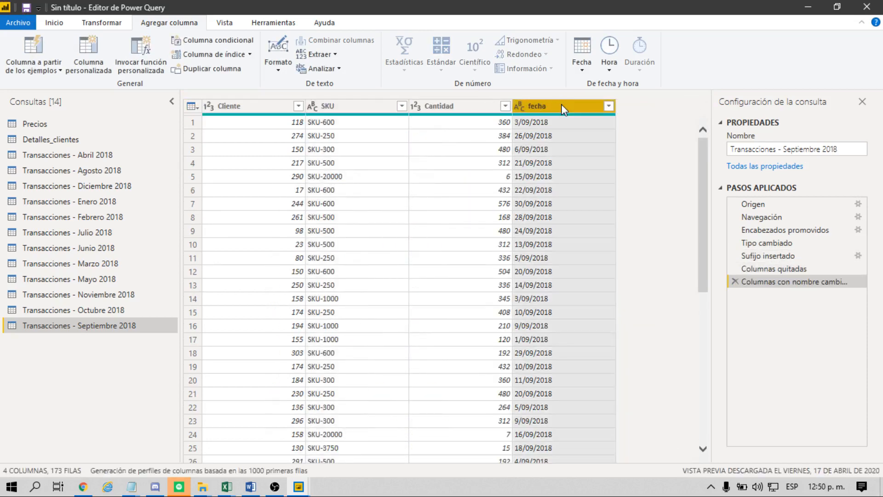
click(522, 106)
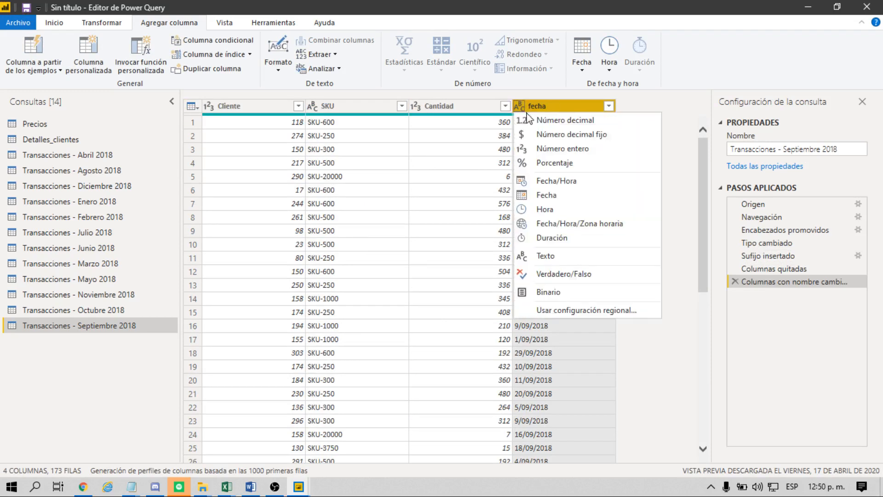
click(561, 198)
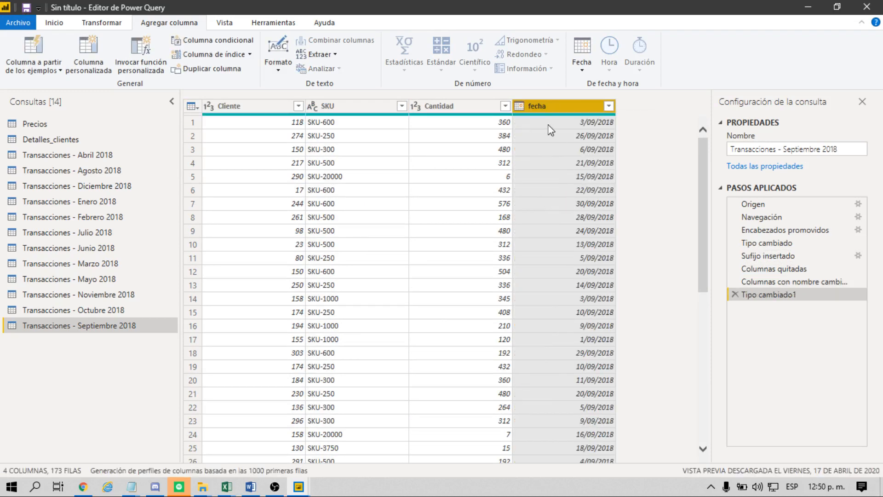
Check the Octubre 2018 query, and set the fecha column's data type to Fecha in Transacciones - Noviembre 2018.
click(110, 310)
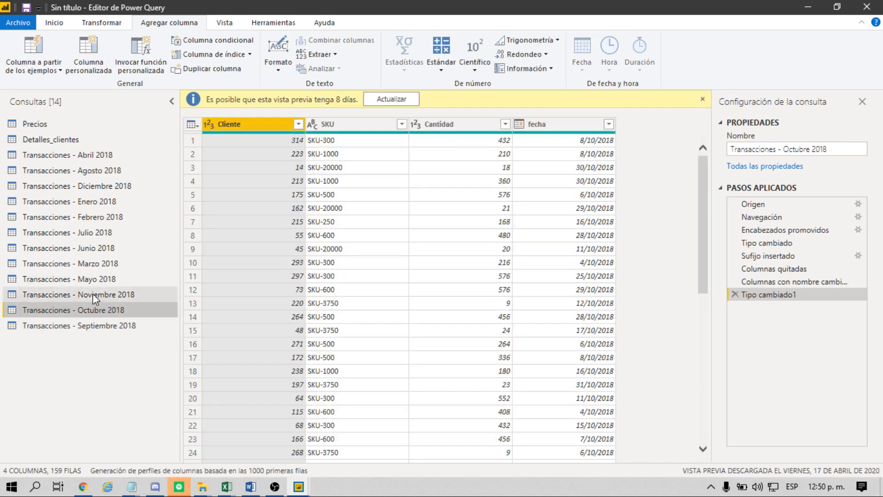
click(93, 294)
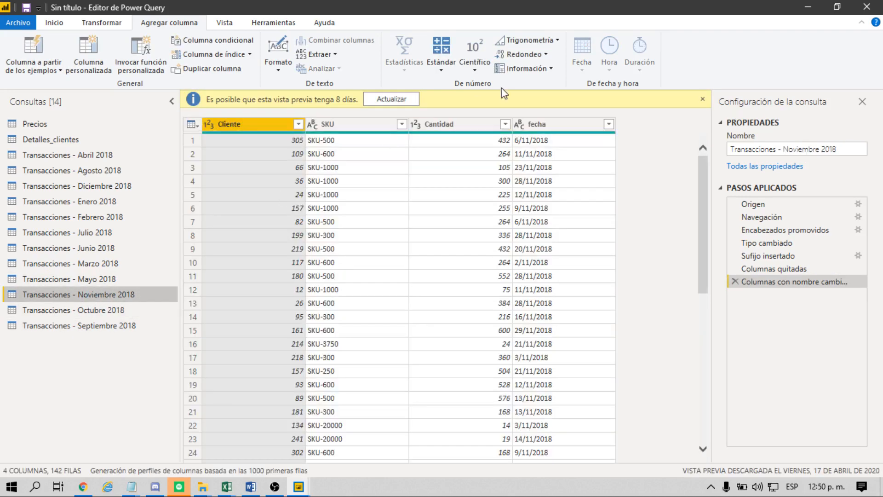
click(519, 124)
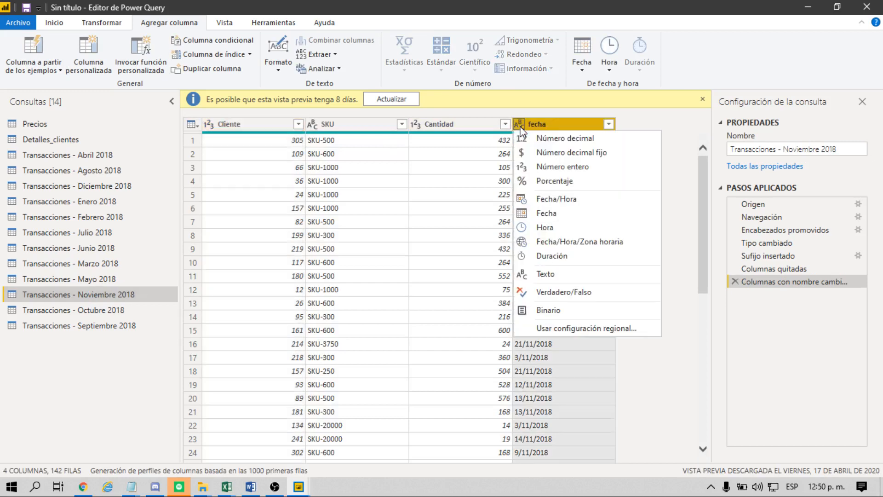
click(574, 220)
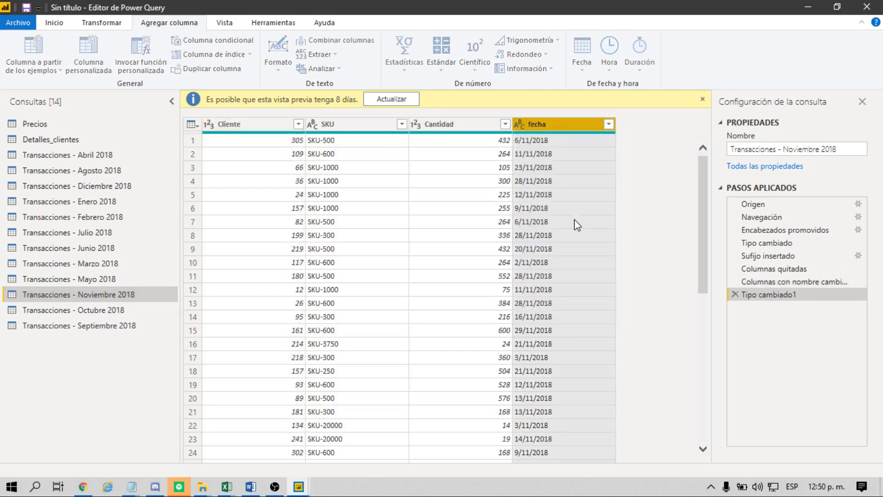
Check the Mayo, Marzo and Junio 2018 queries, and set the fecha column's data type to Fecha in Transacciones - Julio 2018.
click(95, 280)
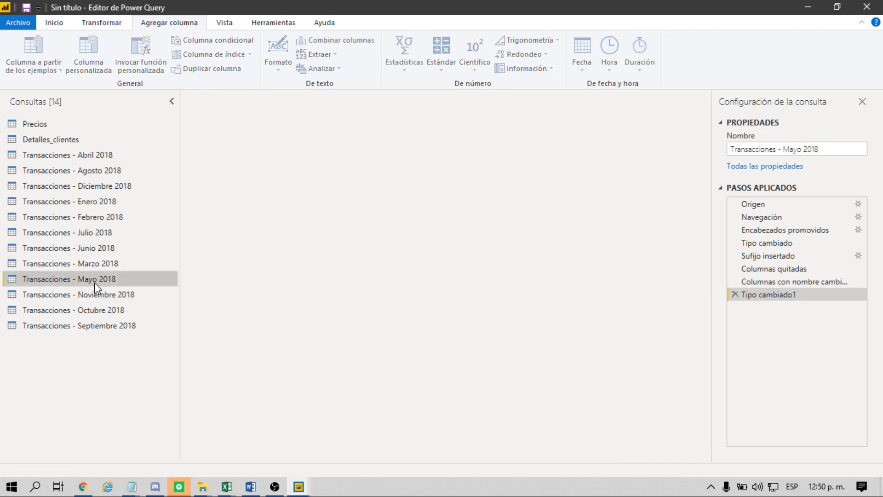
click(115, 263)
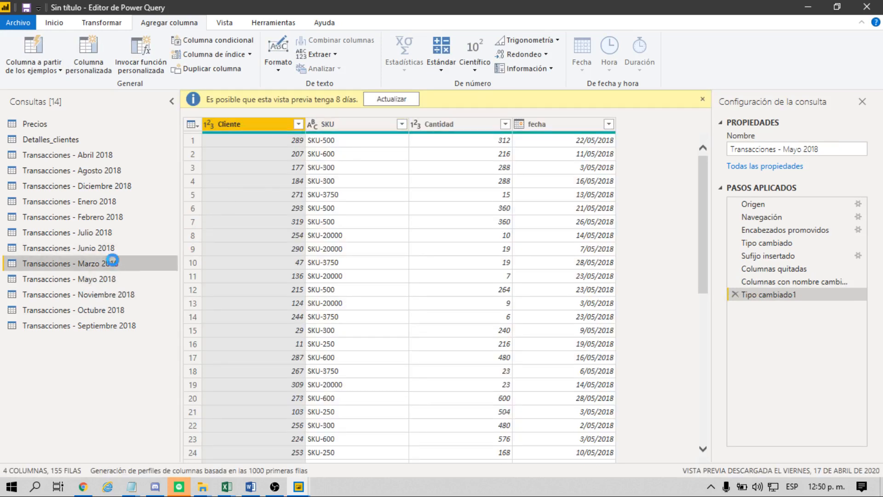
click(89, 250)
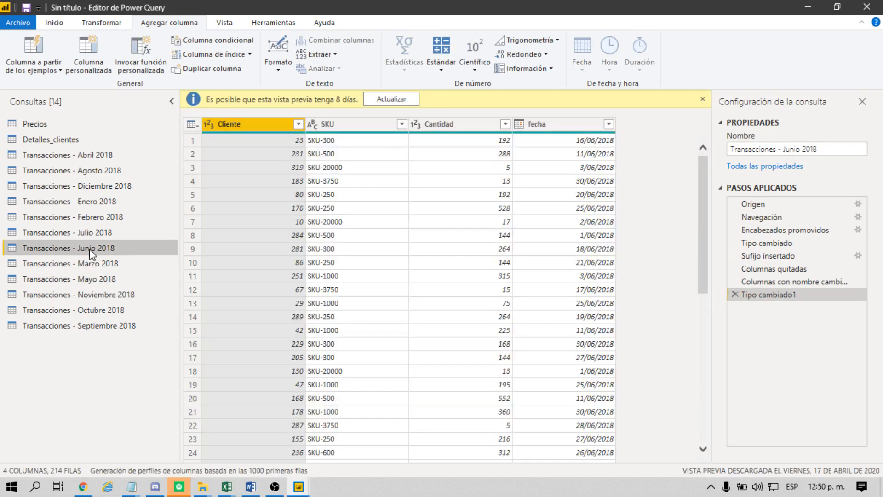
click(82, 237)
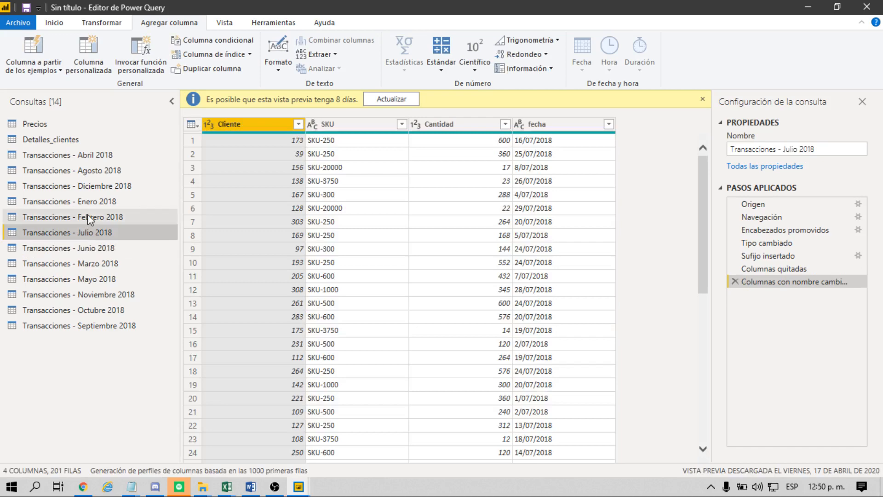
click(519, 122)
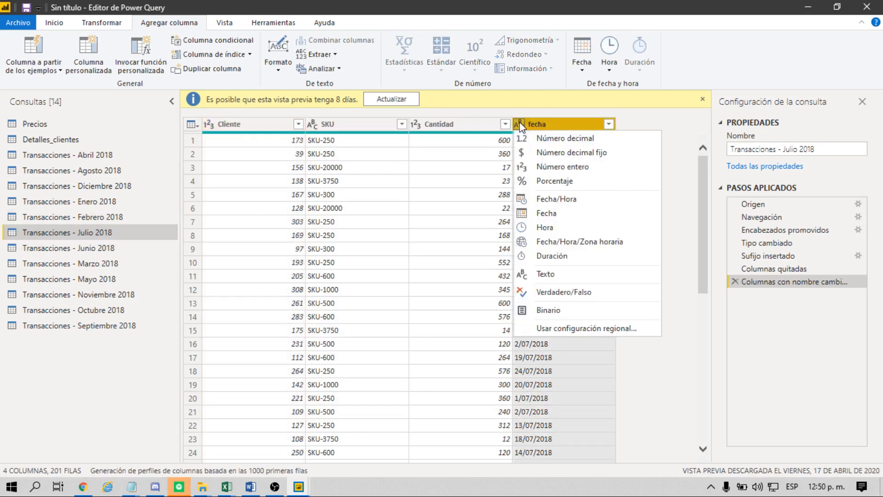
click(562, 213)
Check the Febrero 2018 query, and set the fecha column's data type to Fecha in Transacciones - Enero 2018.
click(90, 217)
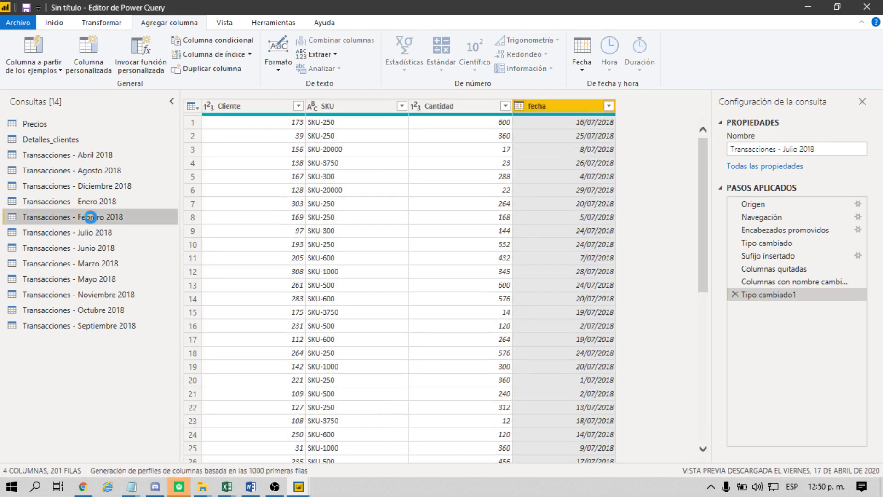
click(89, 206)
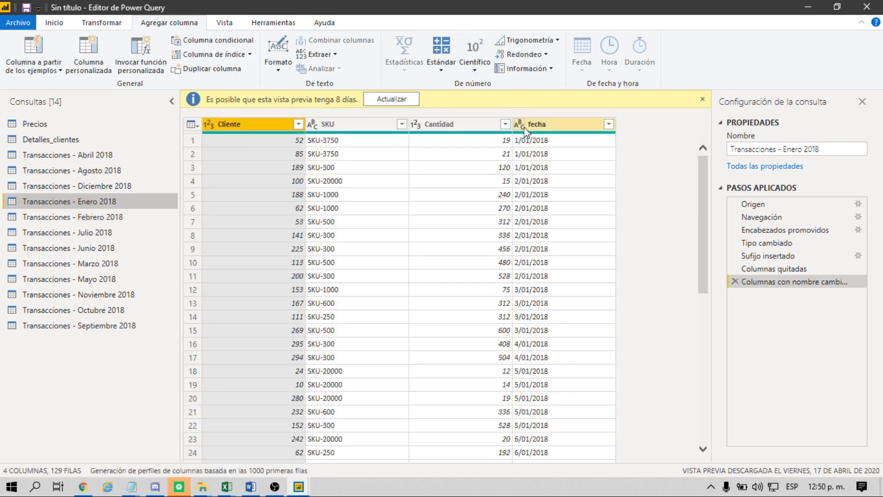
click(524, 128)
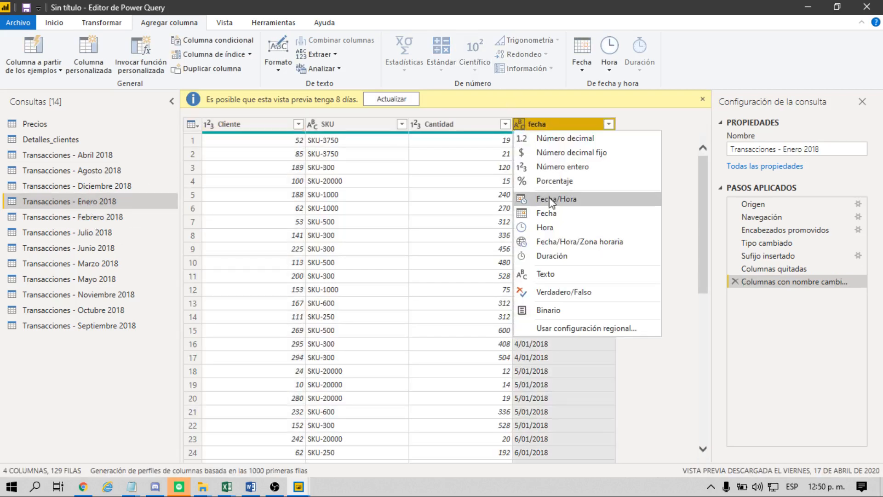
click(563, 221)
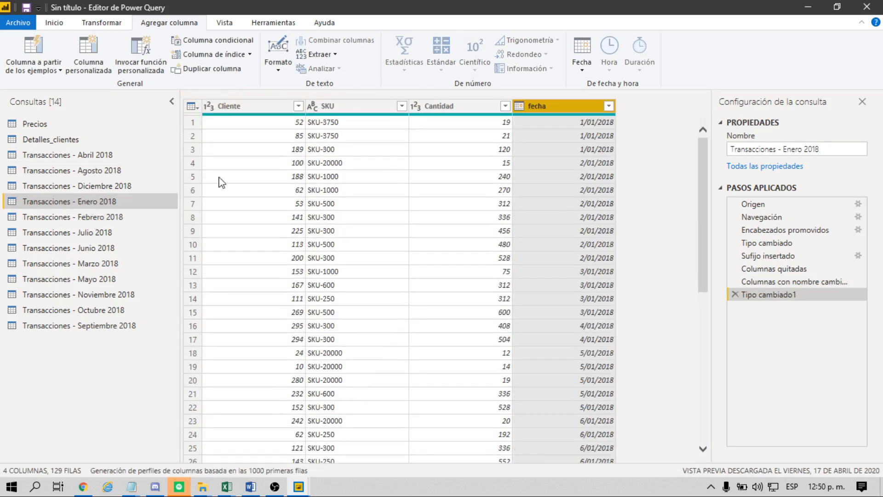
Examine the fecha column's data type in the Transacciones queries for Diciembre, Agosto and Abril 2018.
click(94, 189)
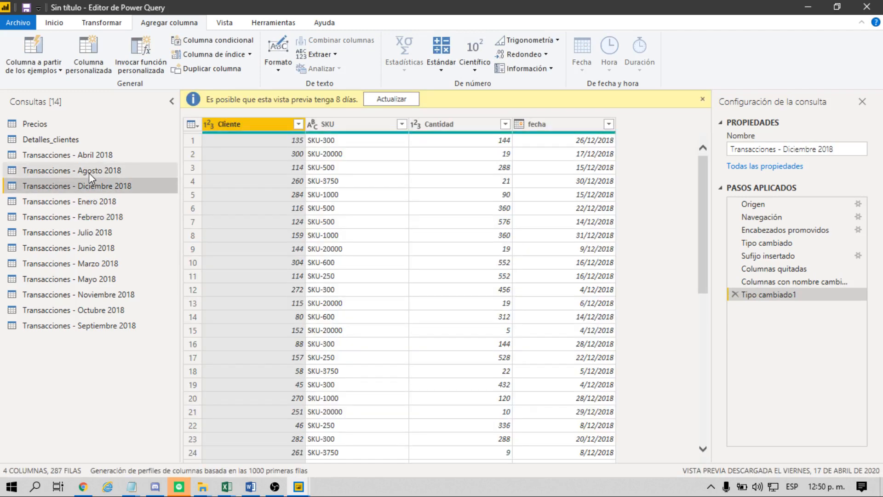
click(89, 172)
click(79, 156)
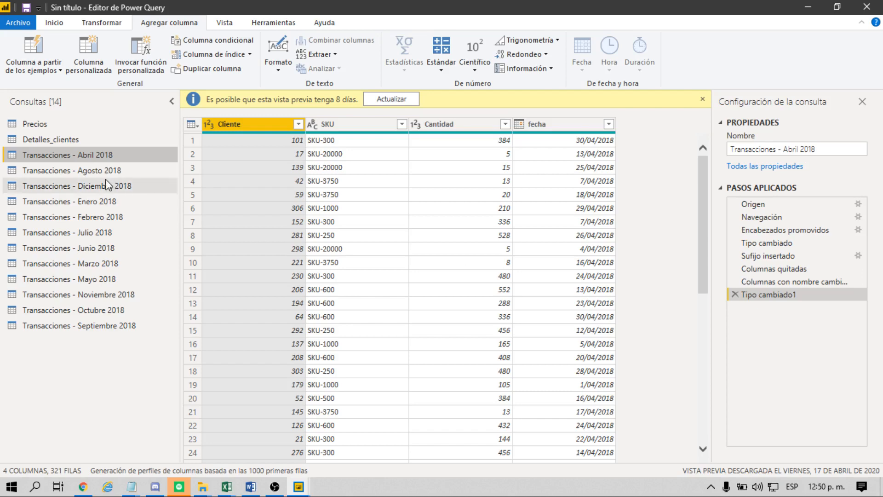
click(94, 174)
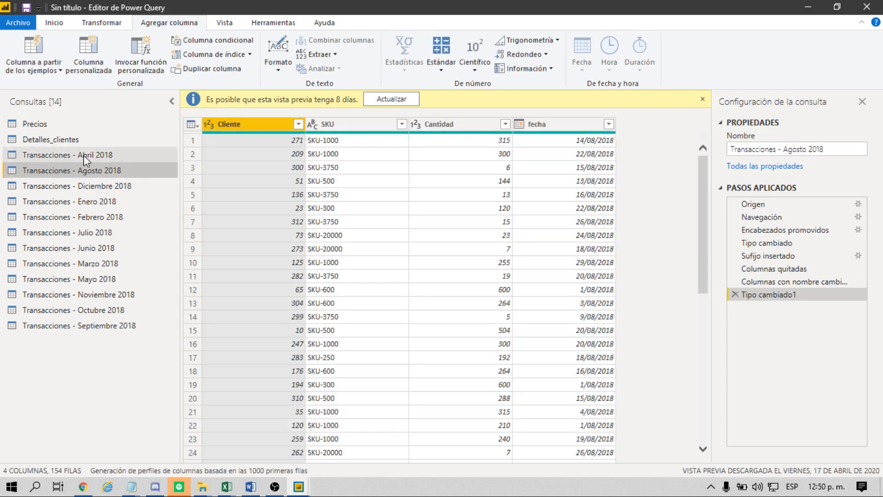
click(85, 157)
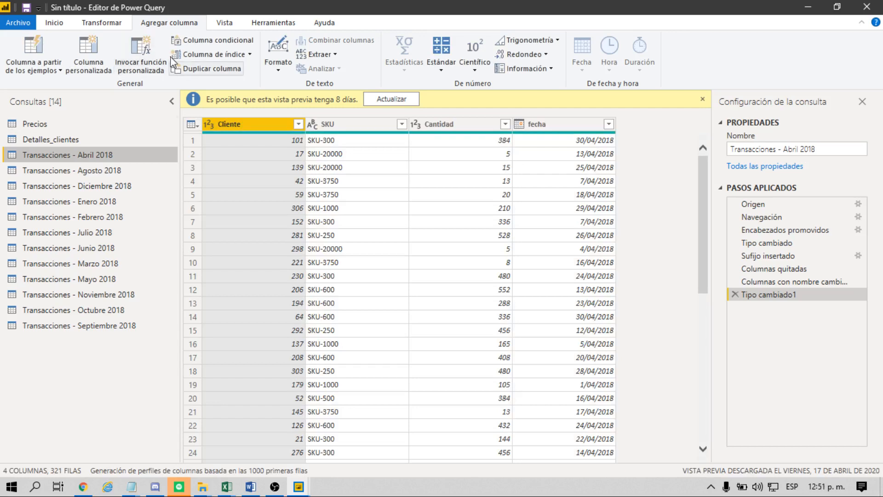
Start appending queries as a new query with Transacciones - Abril 2018 included, using the three-or-more-tables option.
click(64, 23)
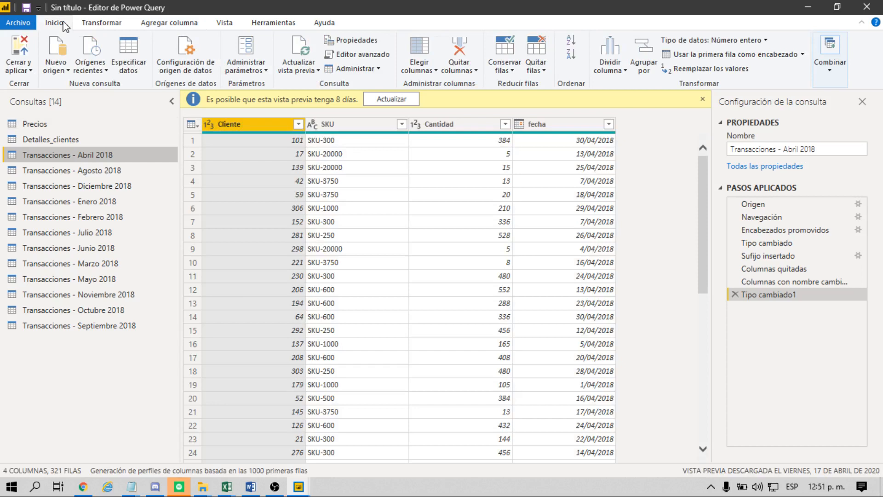
click(831, 73)
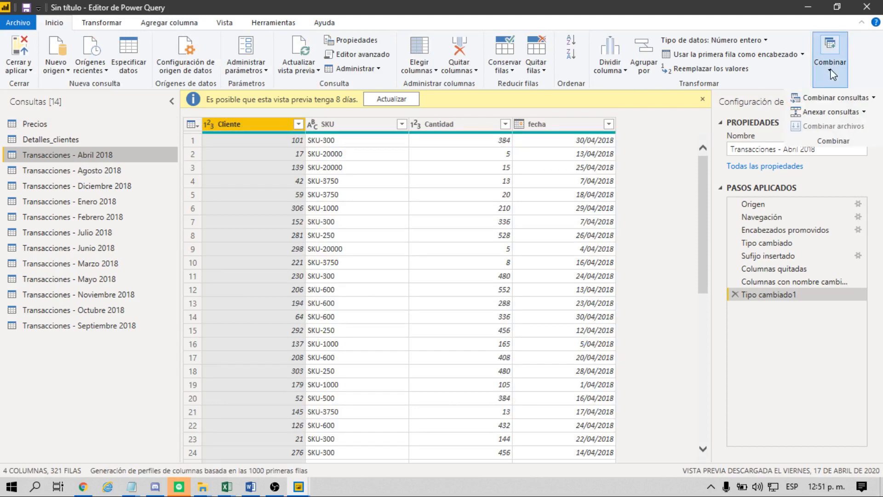
click(864, 112)
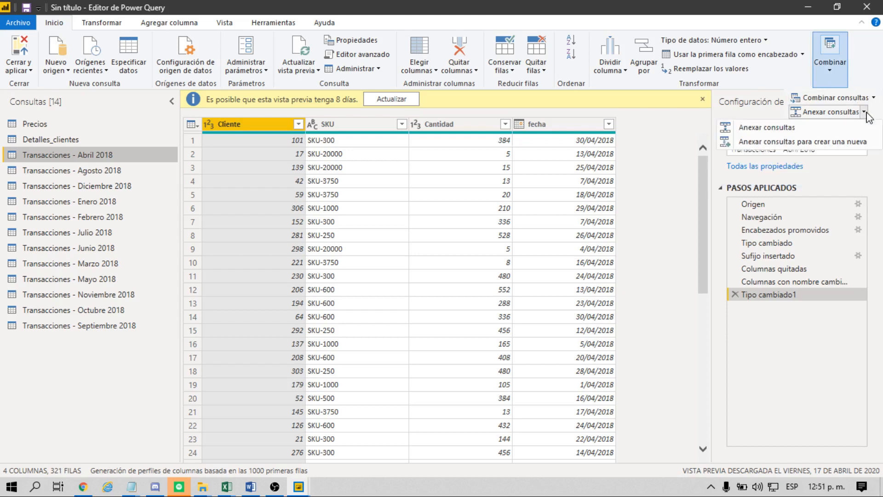
click(854, 142)
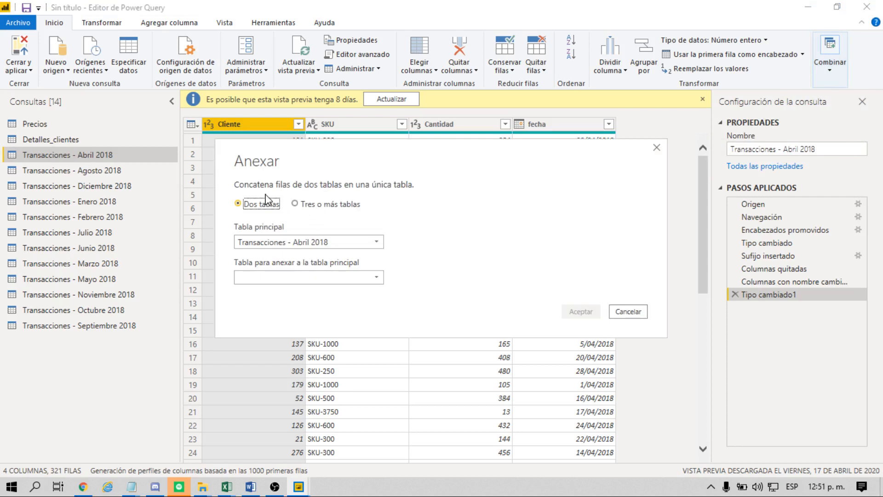
click(302, 204)
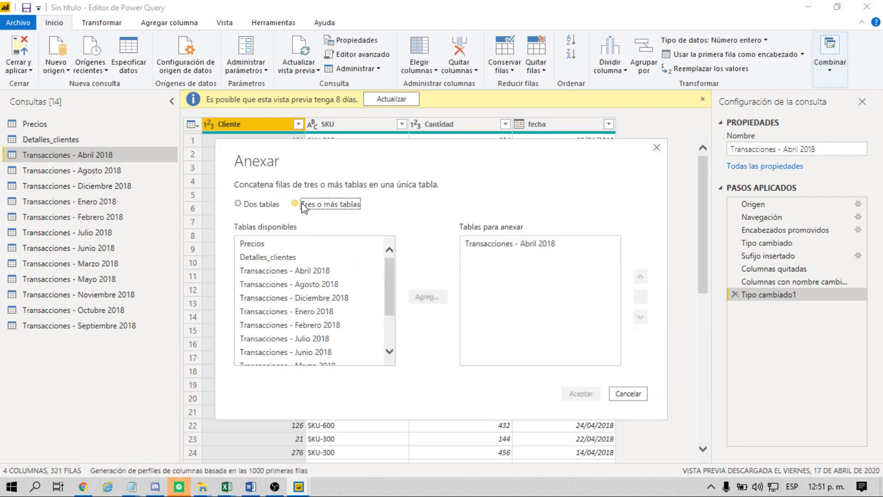
Add the Transacciones tables for Agosto, Diciembre, Enero, Febrero, Julio and Junio 2018 to the tables to append.
click(336, 283)
click(417, 299)
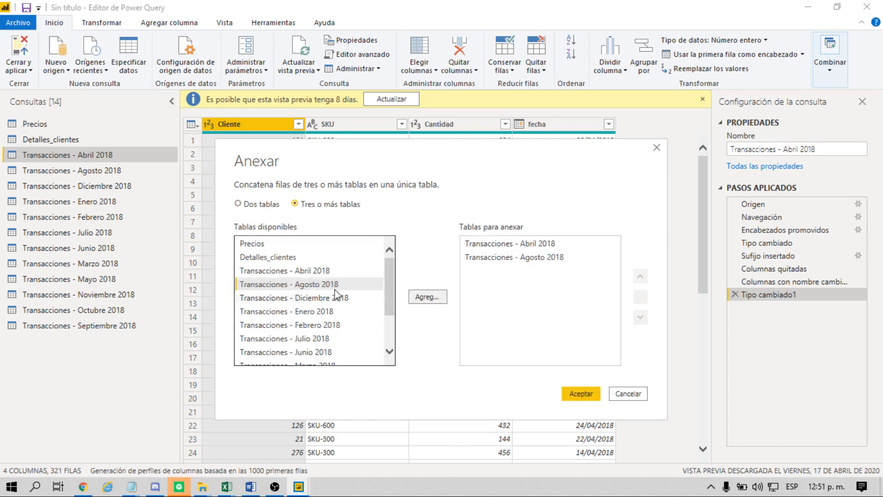
click(317, 297)
click(417, 298)
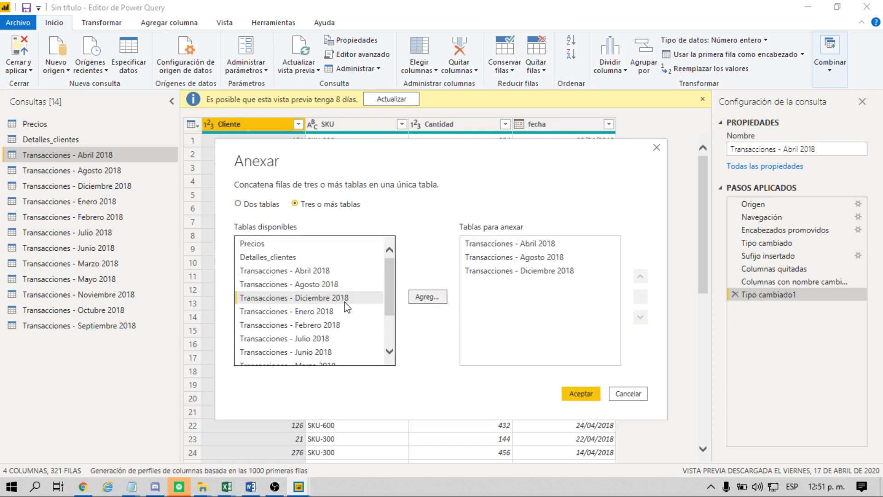
click(413, 298)
click(315, 325)
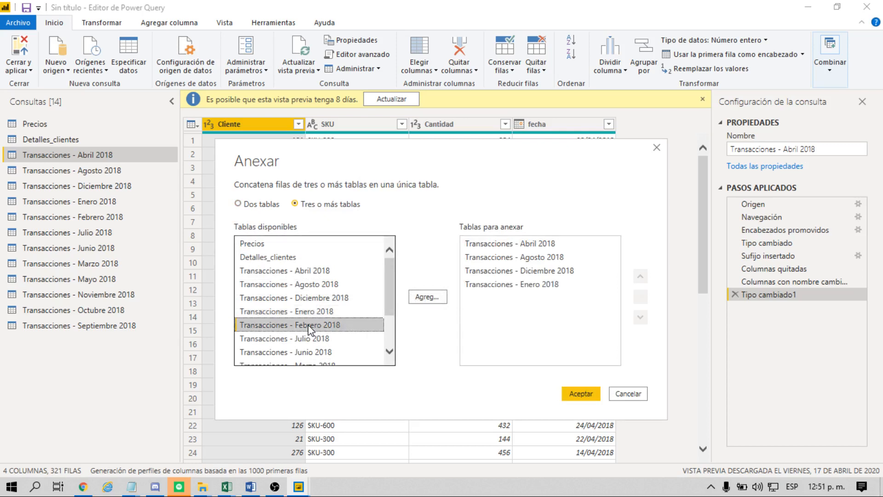
click(420, 298)
click(322, 338)
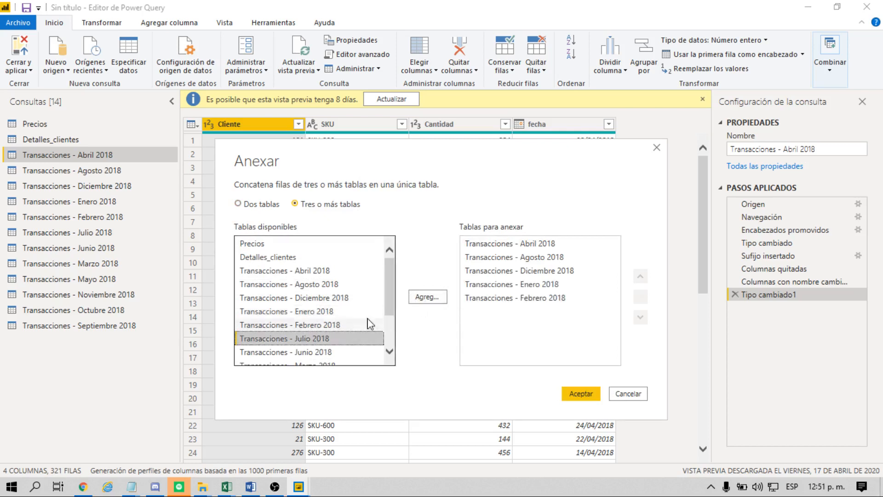
click(422, 299)
click(332, 354)
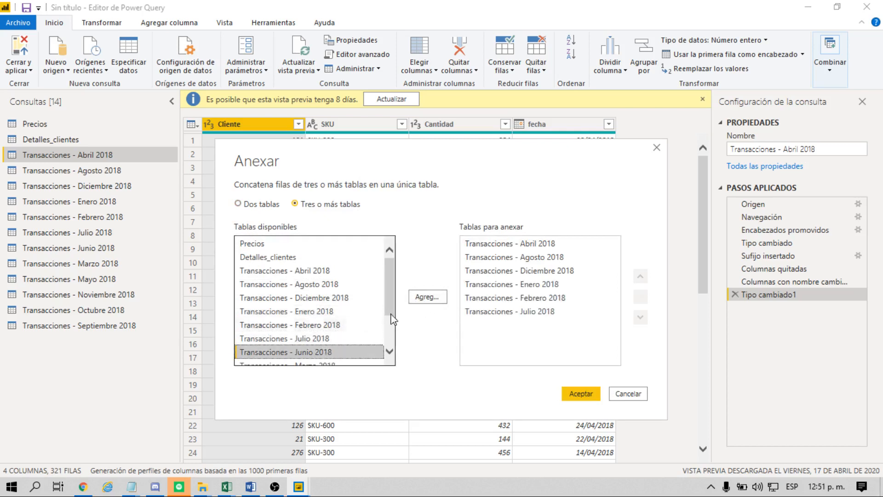
click(426, 298)
Add the Transacciones tables for Marzo, Mayo, Noviembre, Octubre and Septiembre 2018 to the append list and create the combined query.
click(390, 352)
click(390, 353)
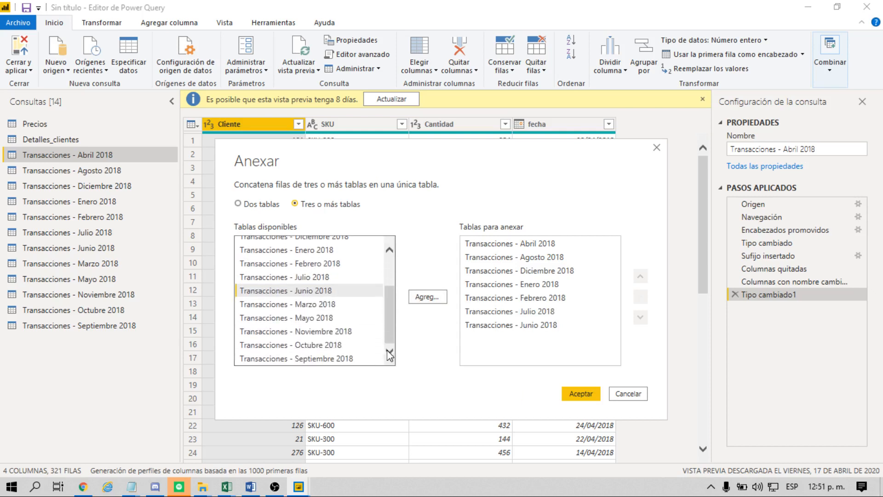
click(323, 305)
click(424, 299)
click(332, 317)
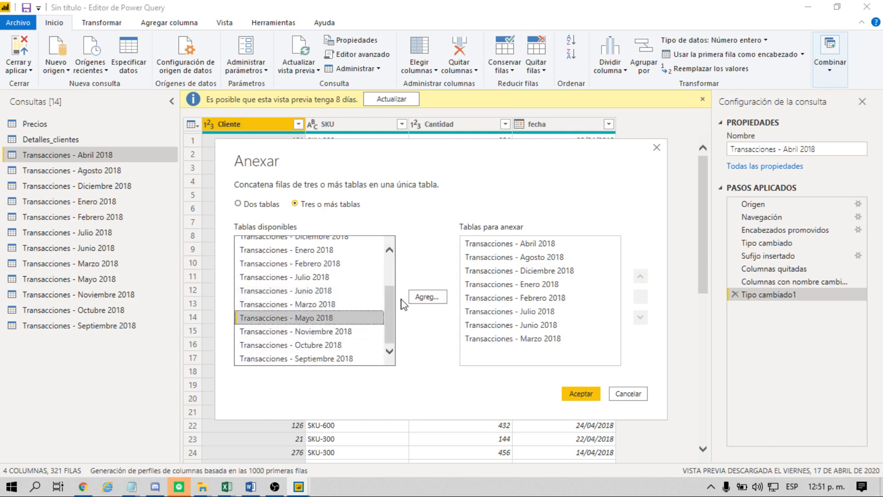
click(427, 298)
click(347, 333)
click(428, 298)
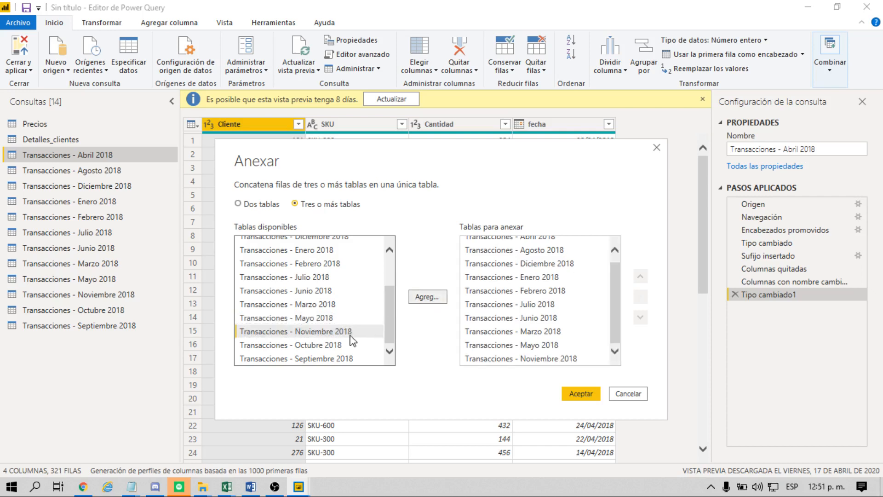
click(331, 345)
click(427, 298)
click(325, 358)
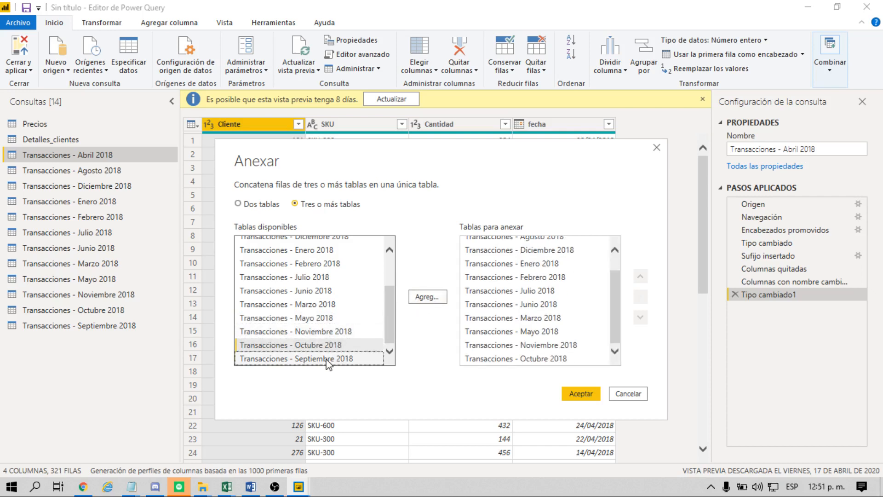
click(426, 298)
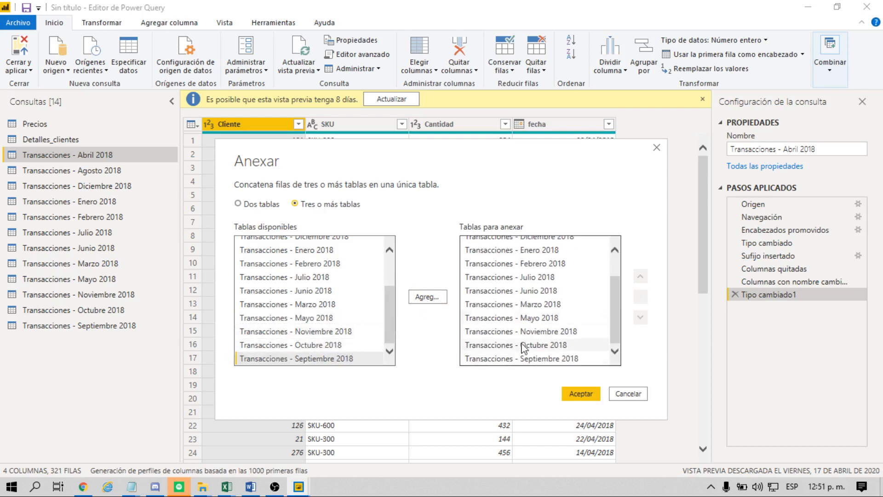
click(579, 395)
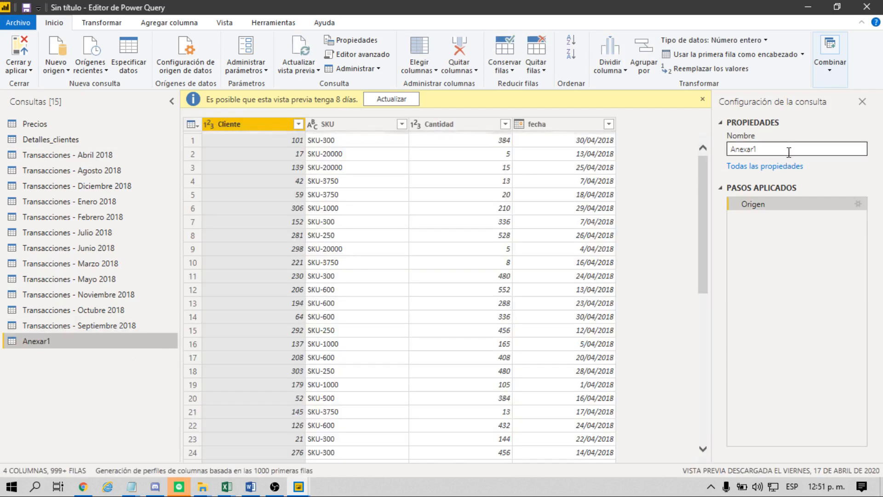
Rename the new appended query as Transacciones.
double_click(789, 153)
text(Transacc)
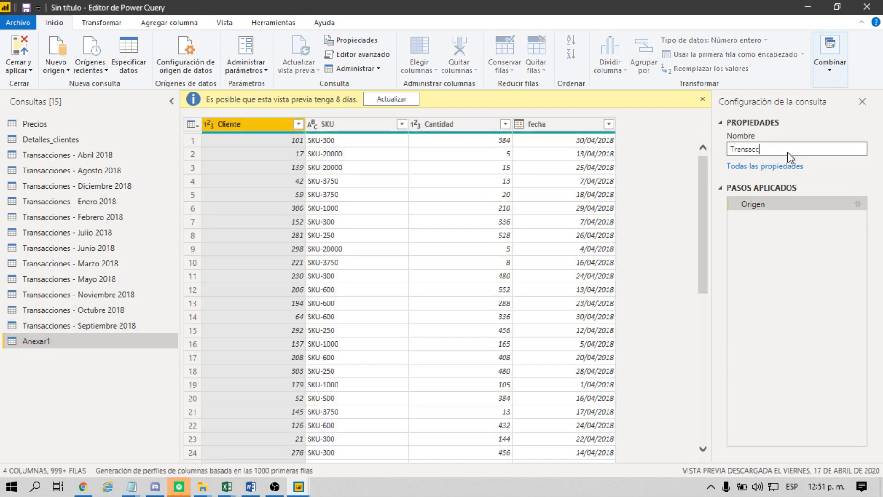
text(iones)
key(Return)
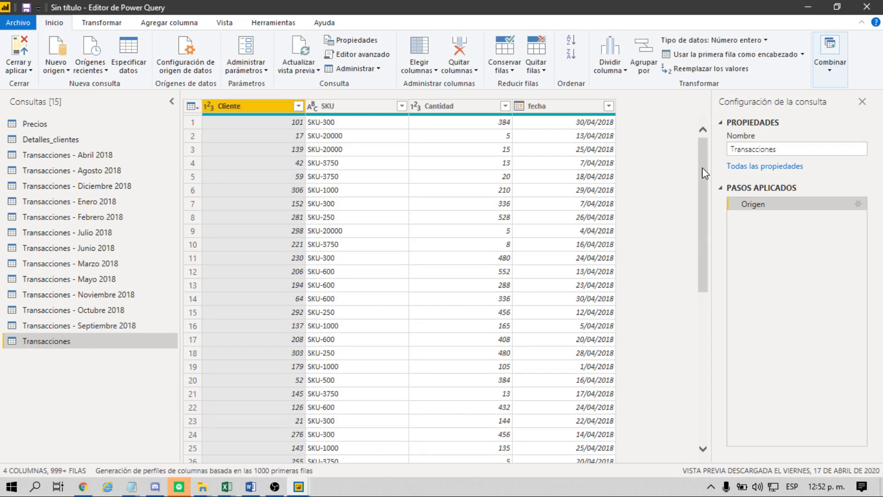
Examine the fecha values down the rows of the combined Transacciones query.
drag(702, 169, 704, 374)
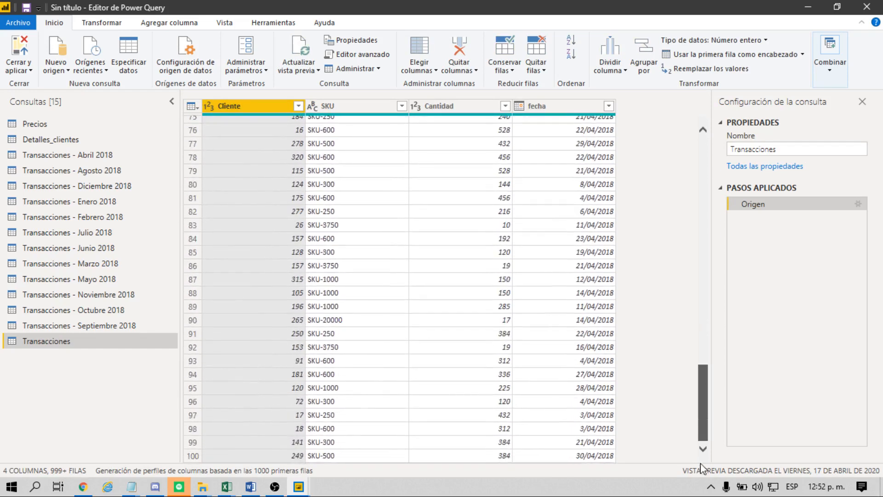
click(704, 408)
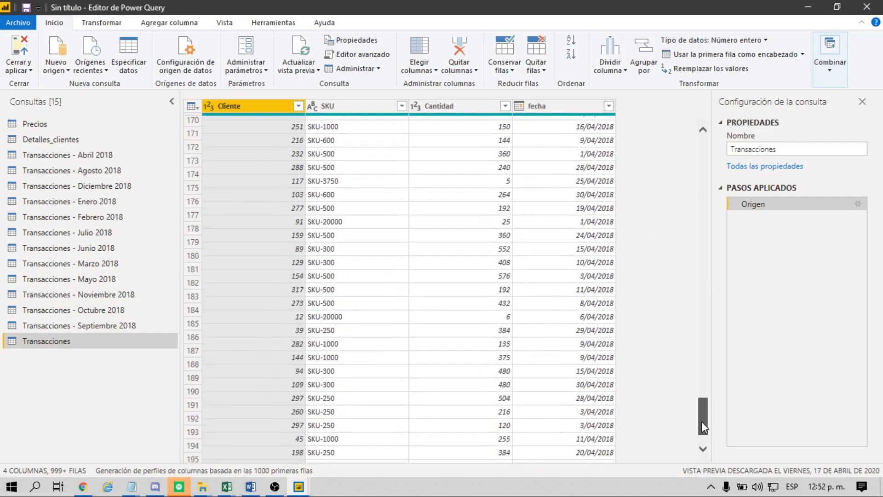
click(705, 430)
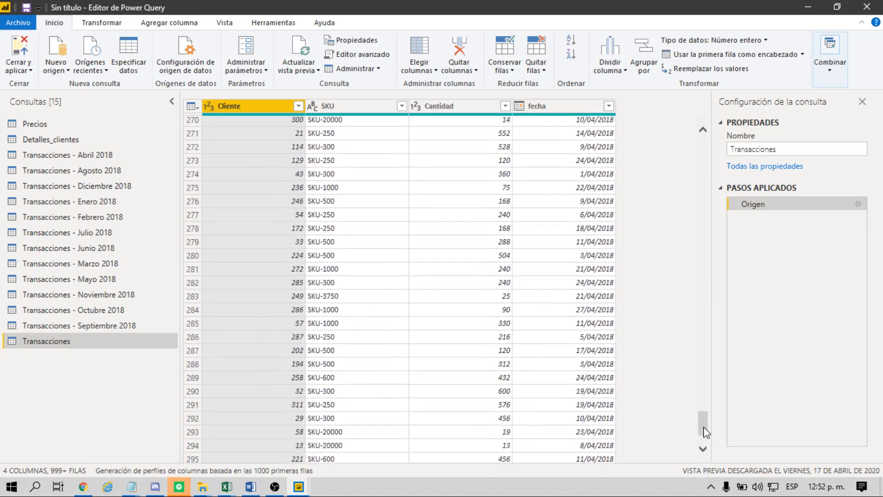
drag(706, 432, 704, 449)
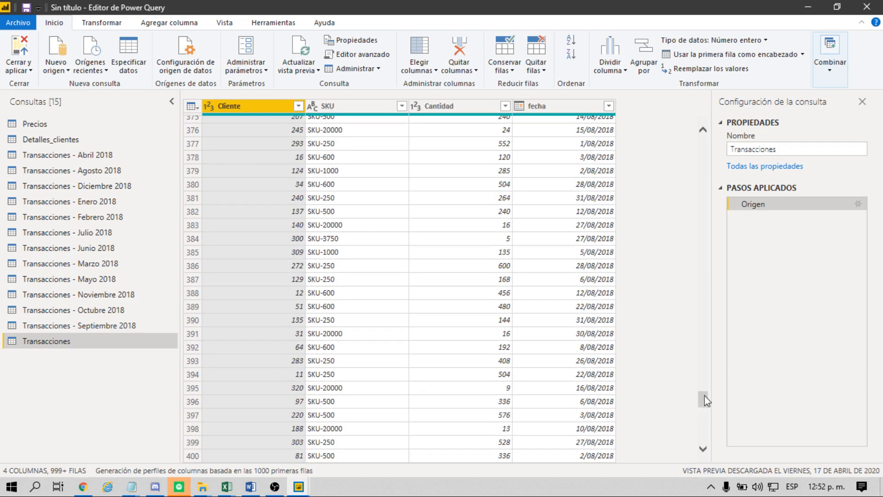
drag(704, 399, 699, 137)
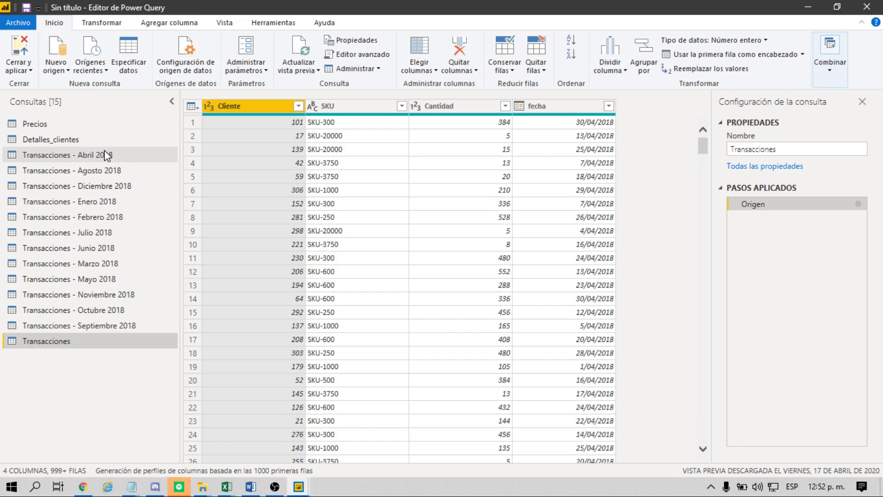
In the Precios query, unpivot only the selected price columns from SKU-250 through SKU-20000.
click(31, 124)
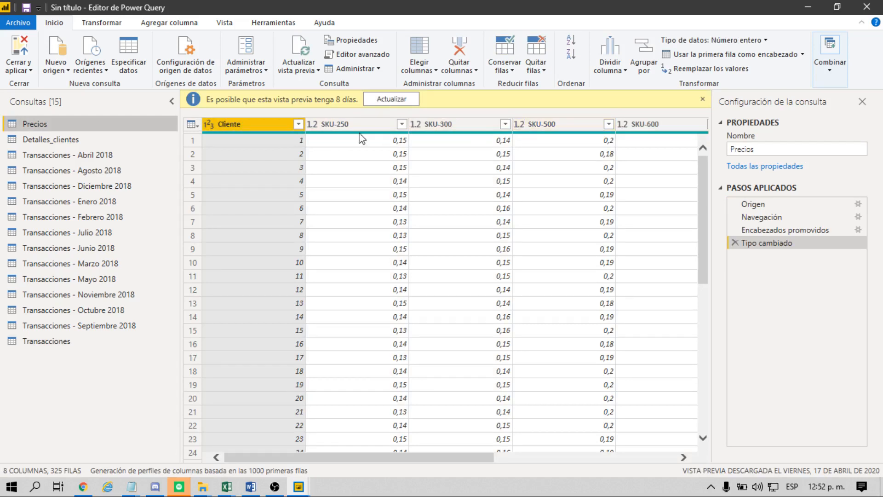
click(335, 124)
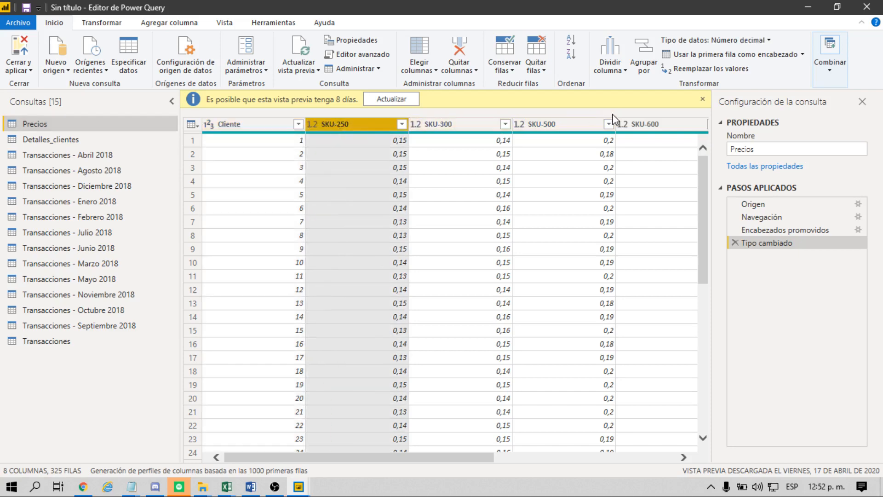
scroll(658, 251, right, 5)
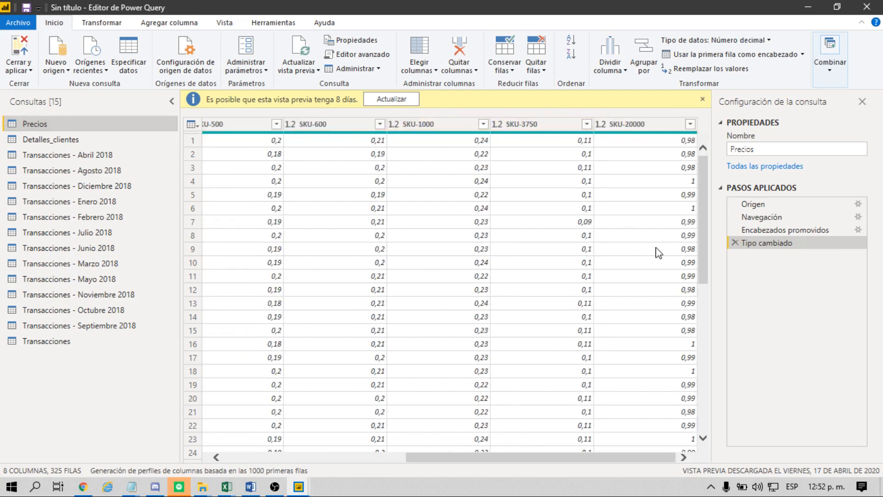
shift+click(655, 126)
scroll(545, 255, left, 5)
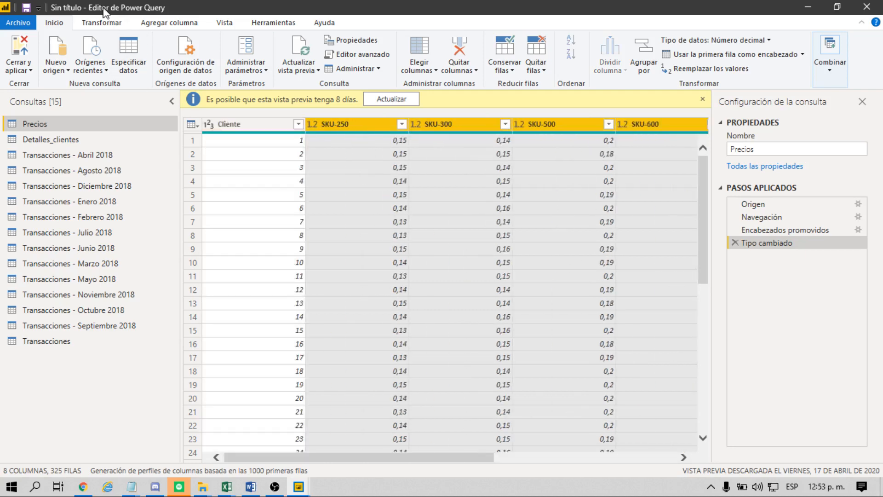
click(103, 23)
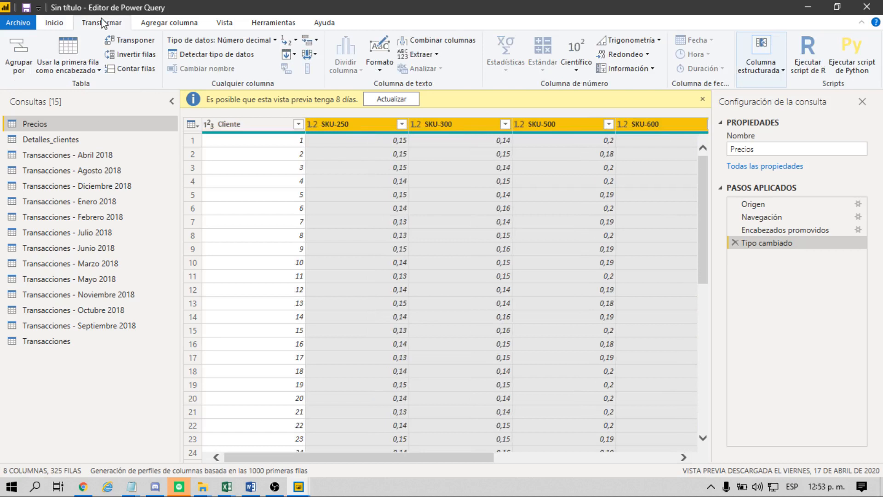
click(317, 42)
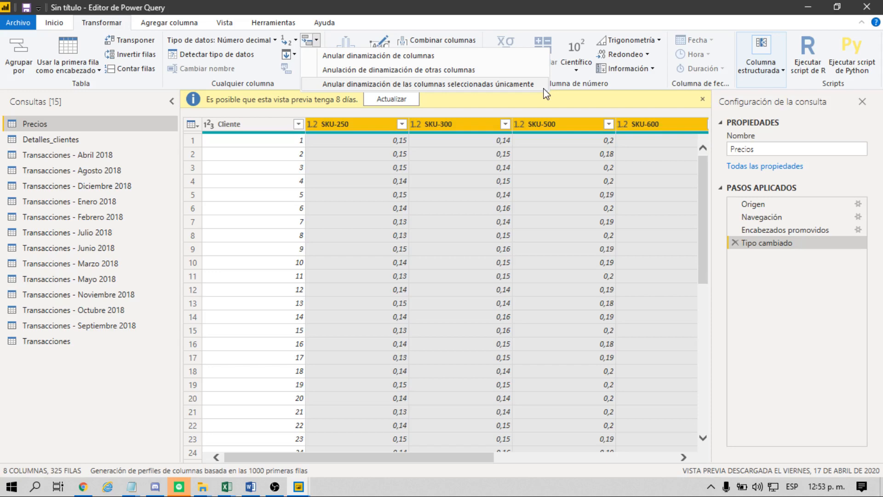
click(531, 85)
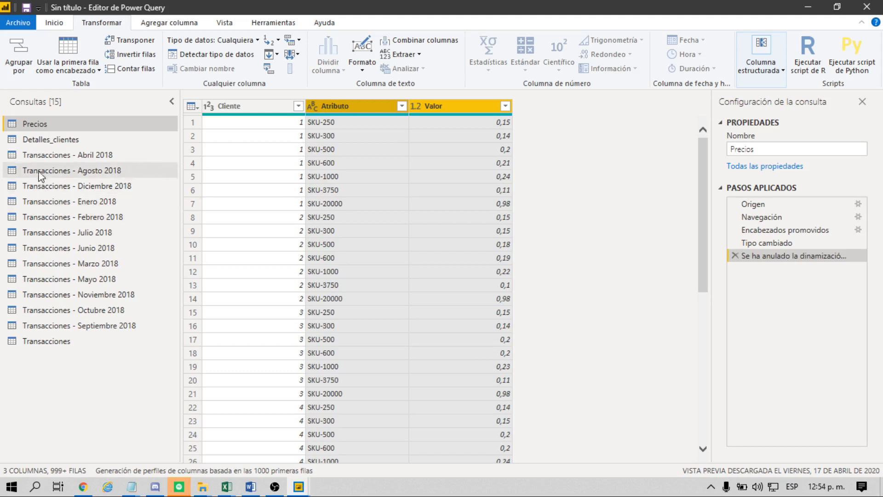
Start merging the Transacciones query in place, with Precios chosen as the second table.
click(36, 140)
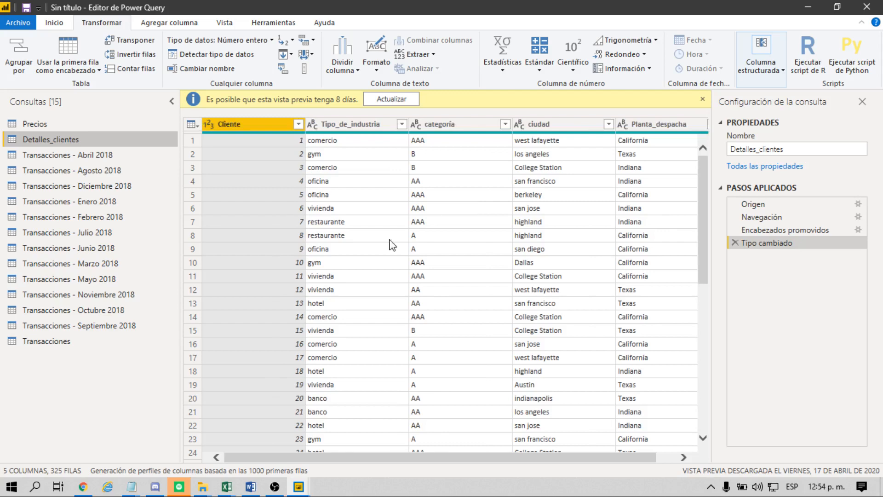
click(66, 343)
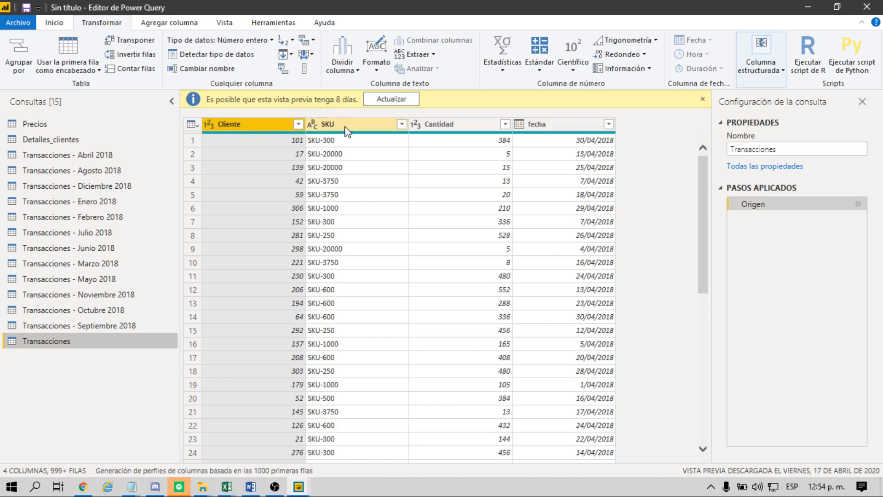
click(65, 27)
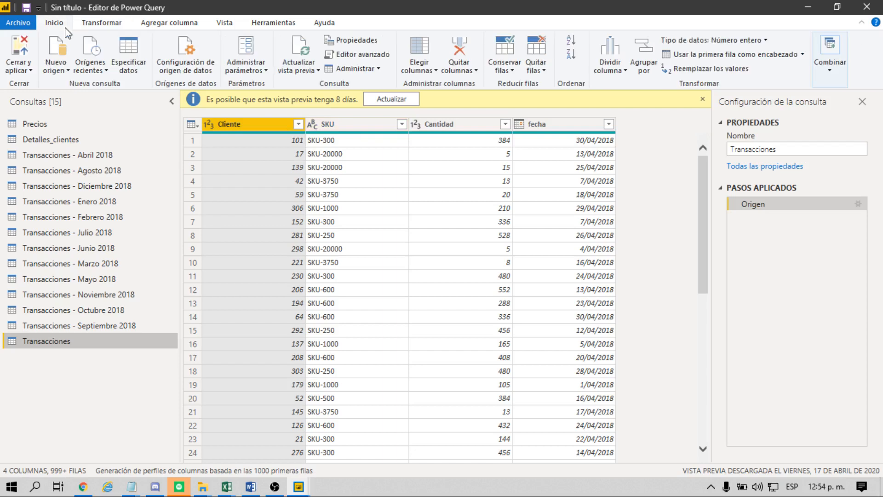
click(832, 70)
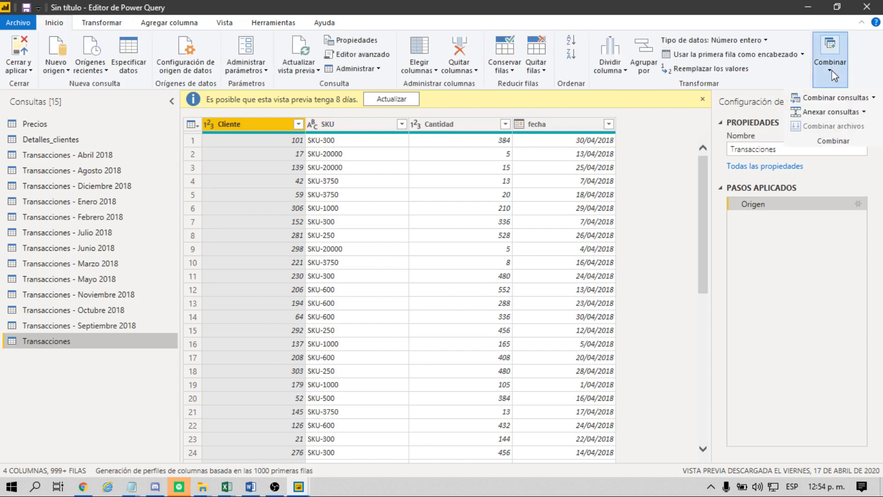
click(874, 99)
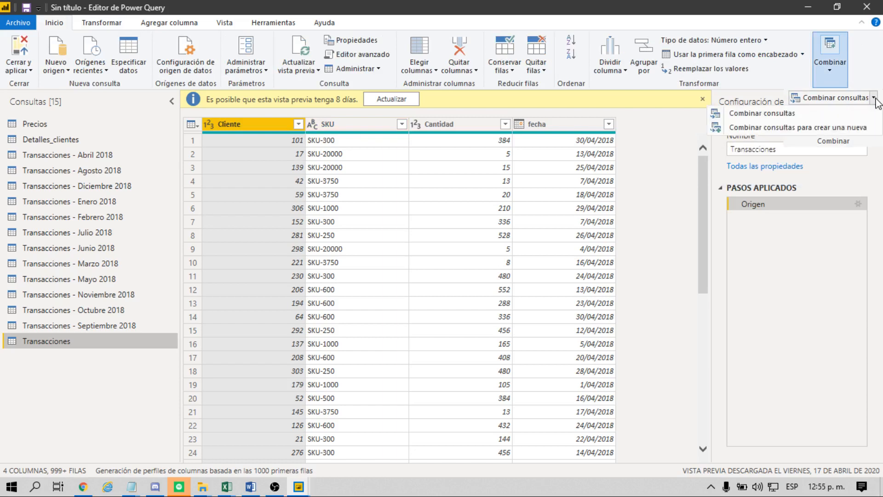
click(814, 115)
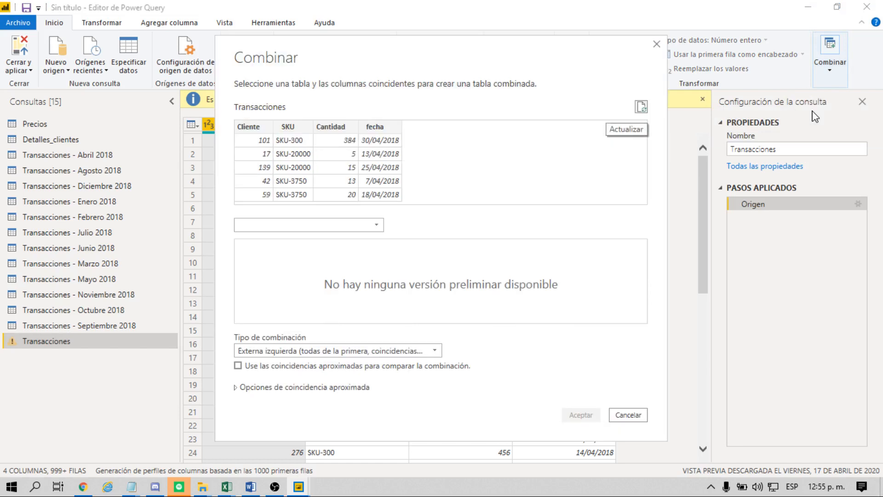
click(302, 224)
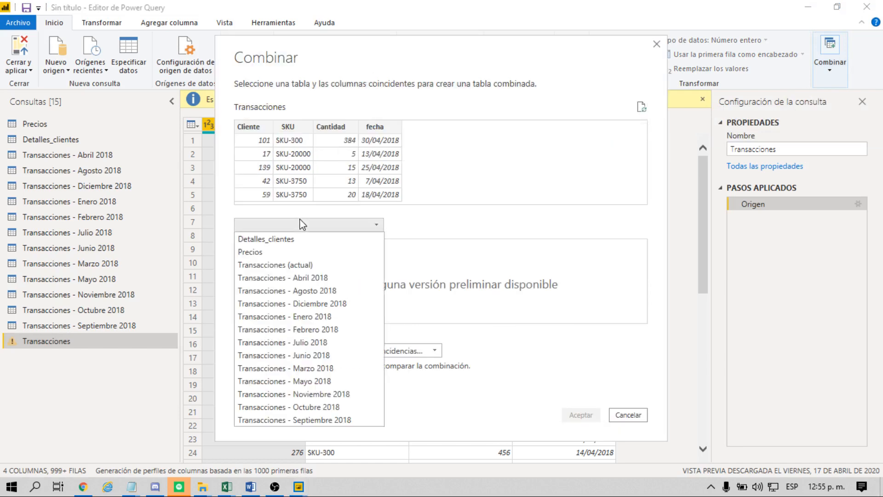
click(263, 251)
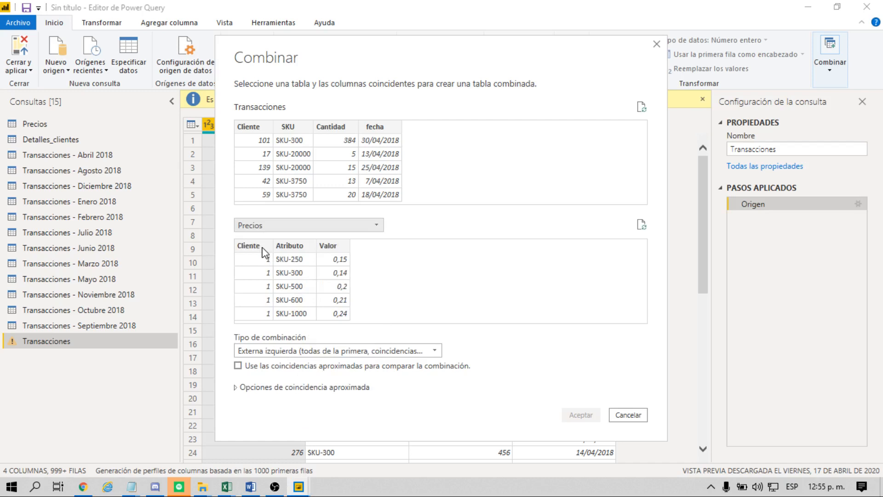
Match Cliente with Cliente and SKU with Atributo, and merge the two tables using an Interna (todas las filas coincidentes) join.
click(254, 126)
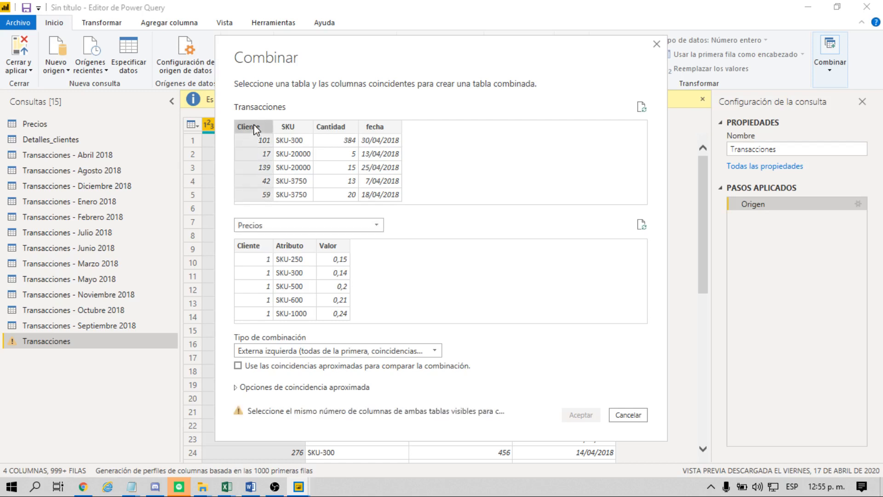
click(253, 244)
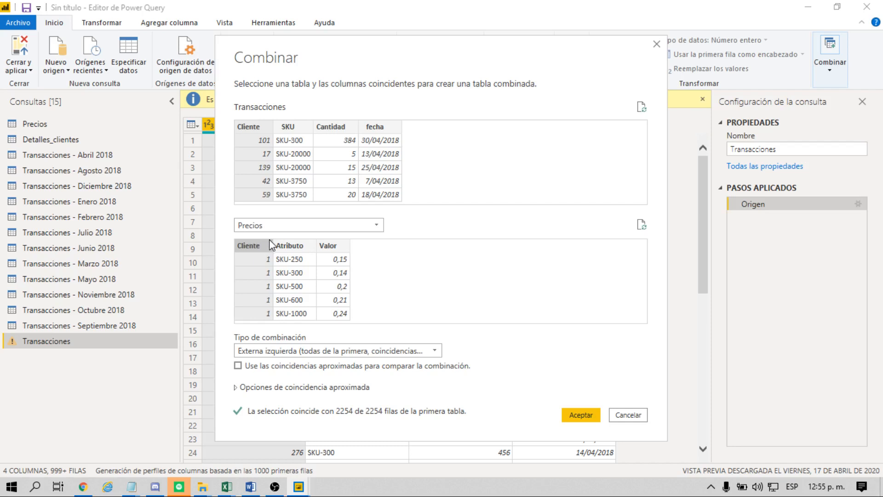
ctrl+click(290, 127)
ctrl+click(297, 244)
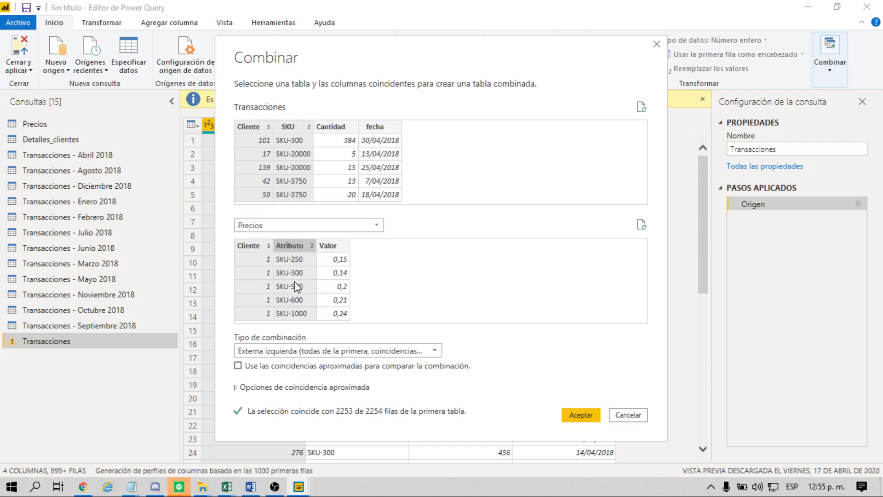
click(291, 355)
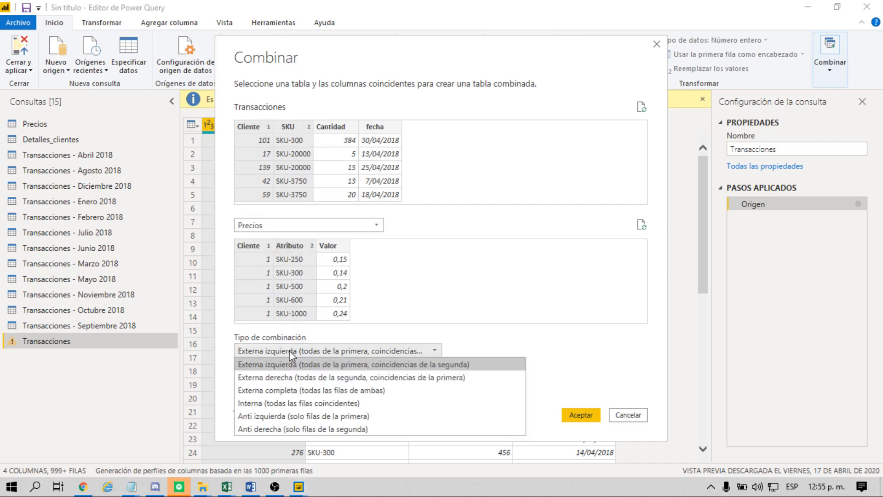
click(288, 403)
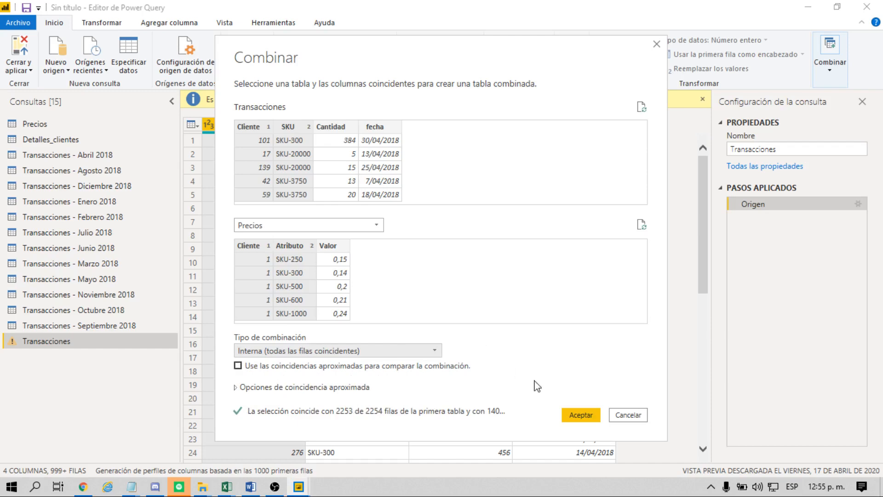
click(577, 414)
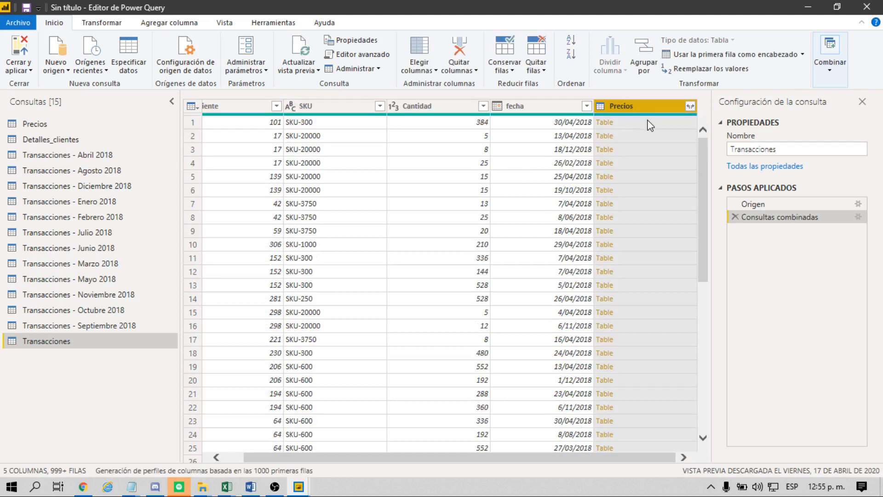
Expand the merged Precios column in Transacciones to bring in only the Valor field.
click(690, 107)
click(559, 159)
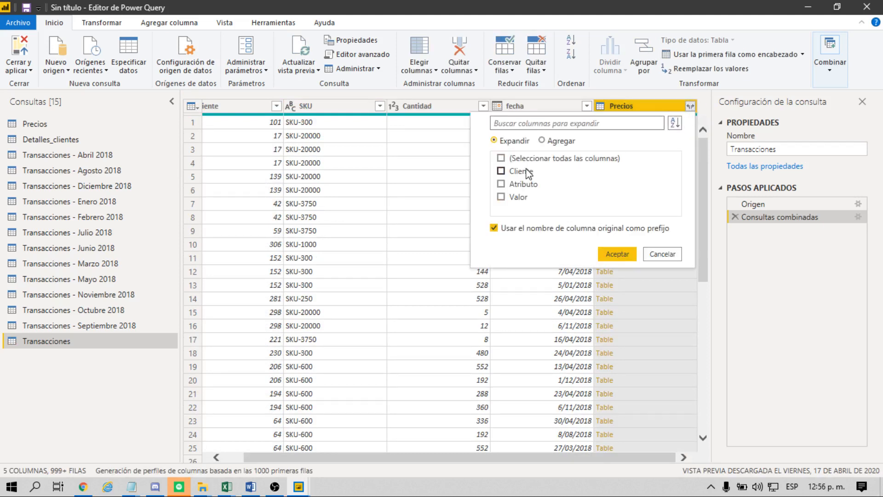
click(520, 199)
click(616, 254)
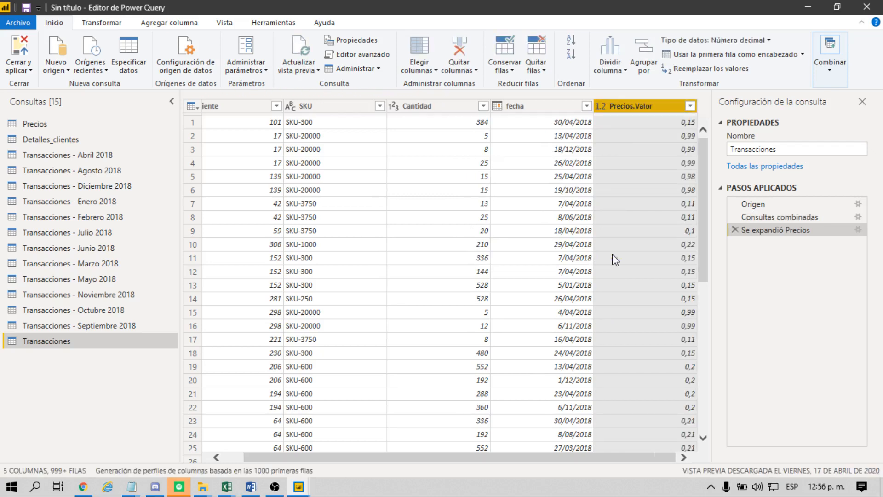
Rename the Precios.Valor column of the Transacciones query to precio.
double_click(658, 106)
key(BackSpace)
text(precio)
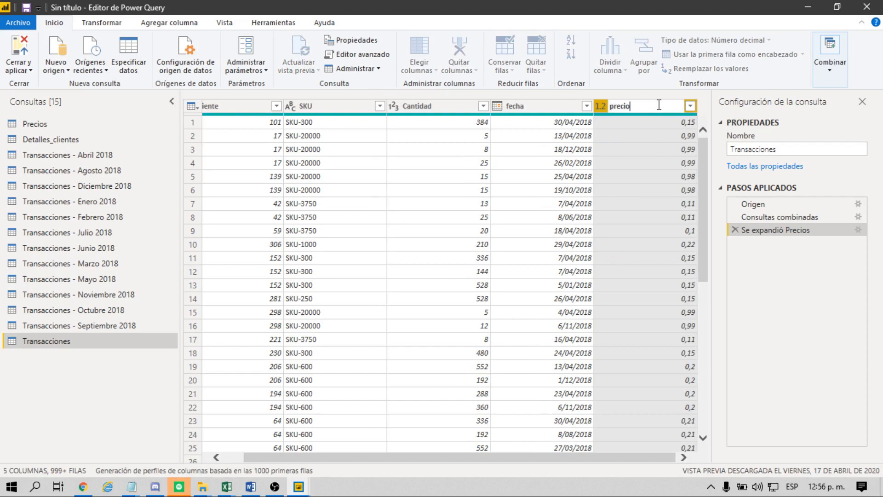
key(Return)
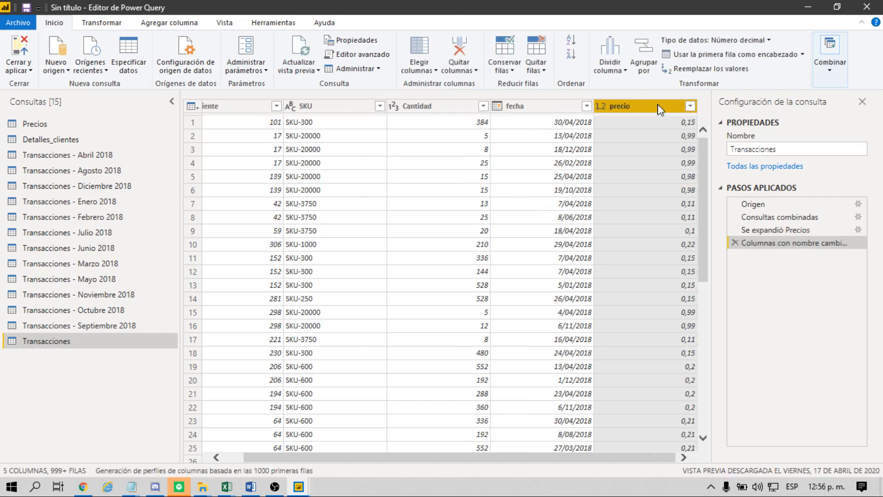
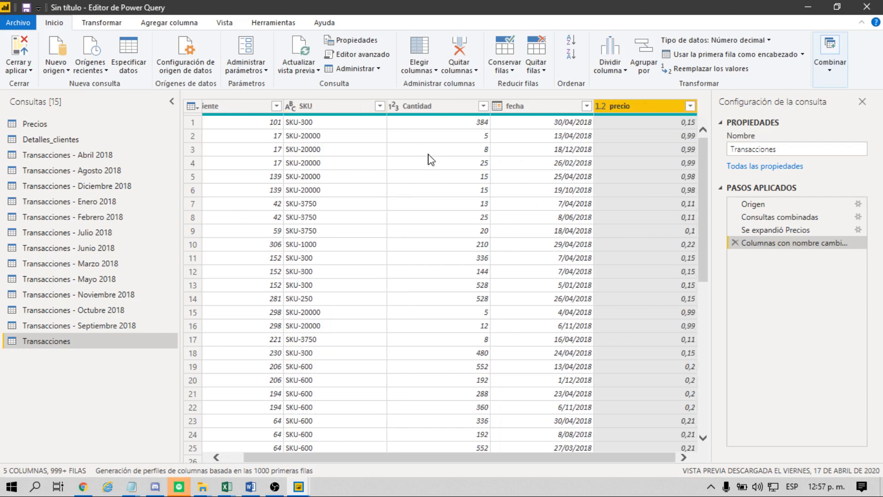
Add a custom column named ingreso_venta to Transacciones with the formula [precio] * [Cantidad].
click(180, 24)
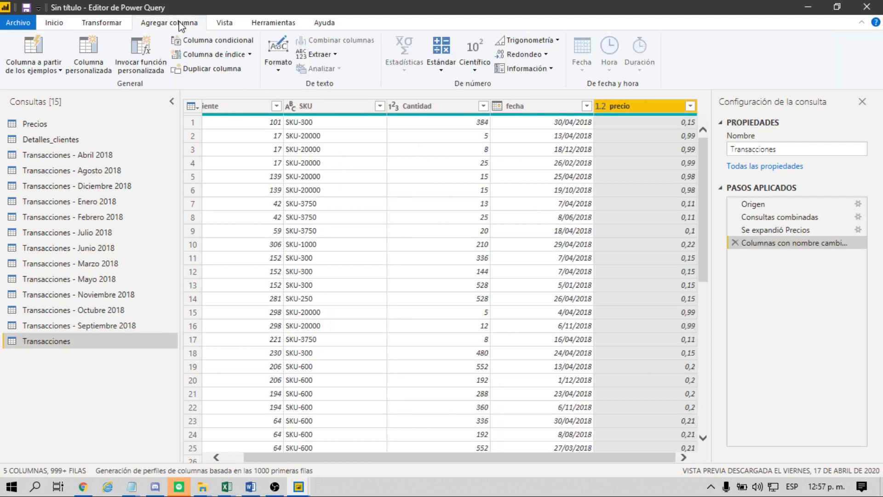
click(91, 43)
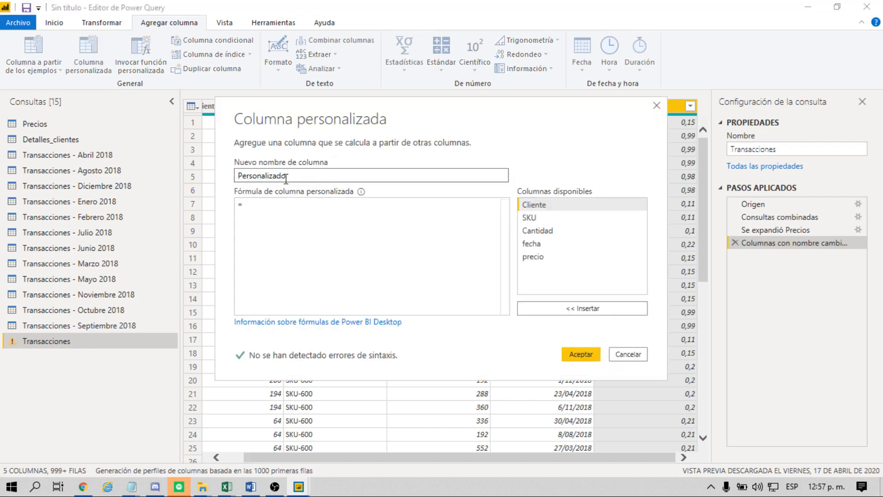
double_click(285, 177)
text(ingreso_venta)
click(286, 203)
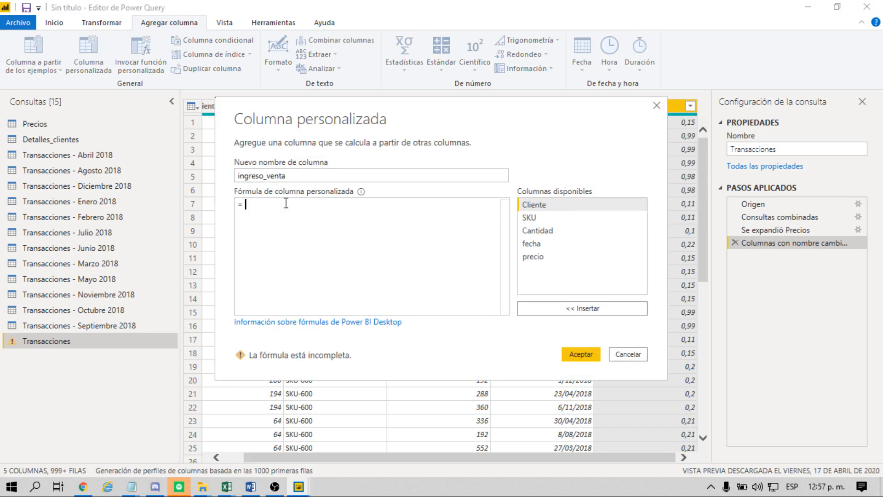
double_click(550, 258)
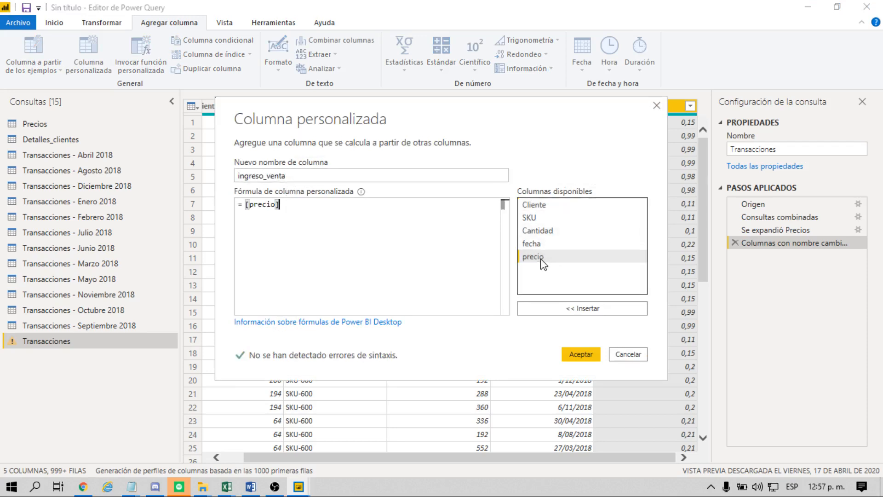
text(*)
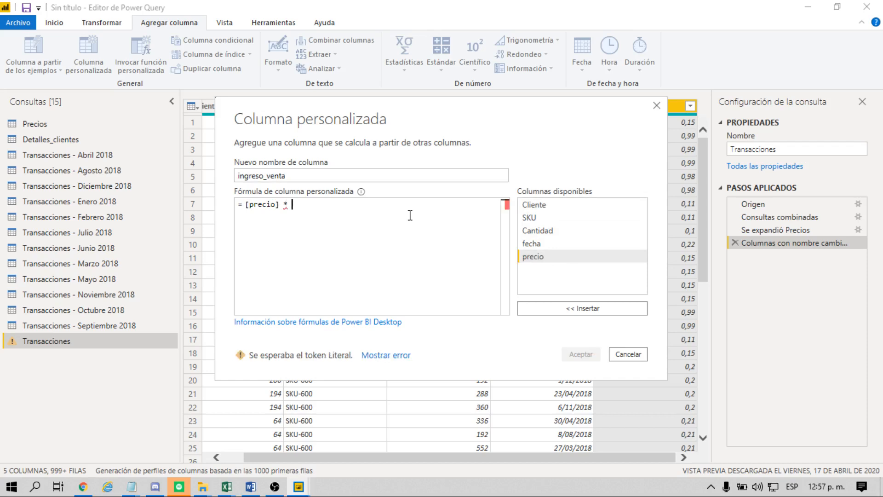
double_click(538, 231)
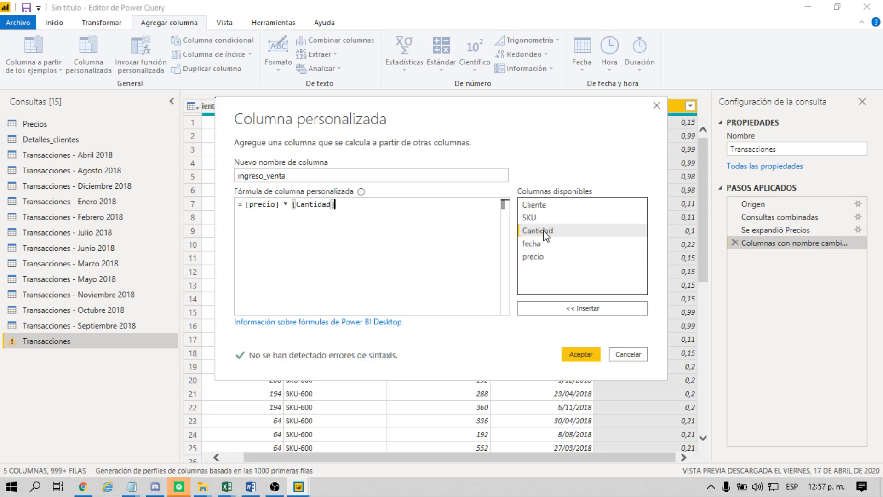
click(596, 355)
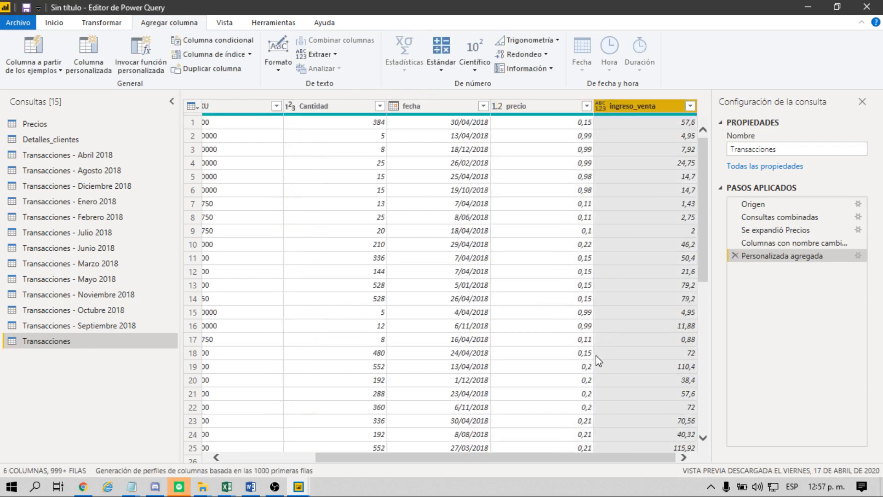
Set the data type of the ingreso_venta and precio columns to Número decimal fijo.
click(600, 106)
click(639, 135)
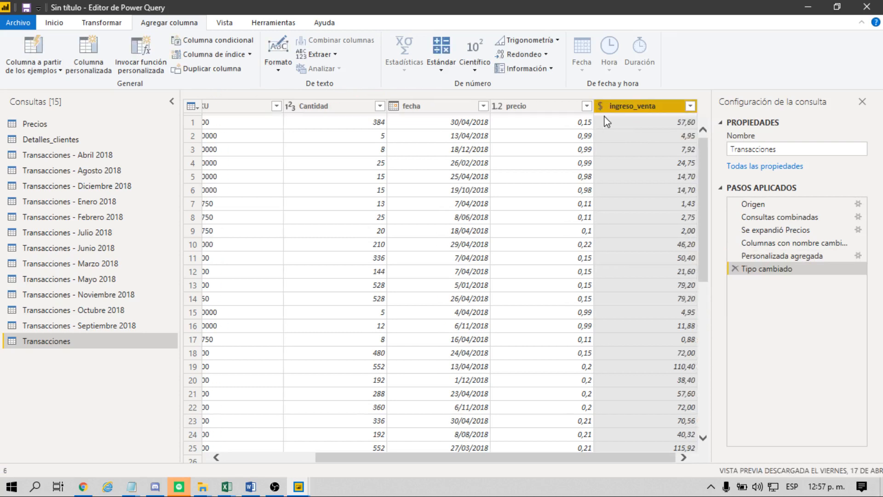
click(497, 107)
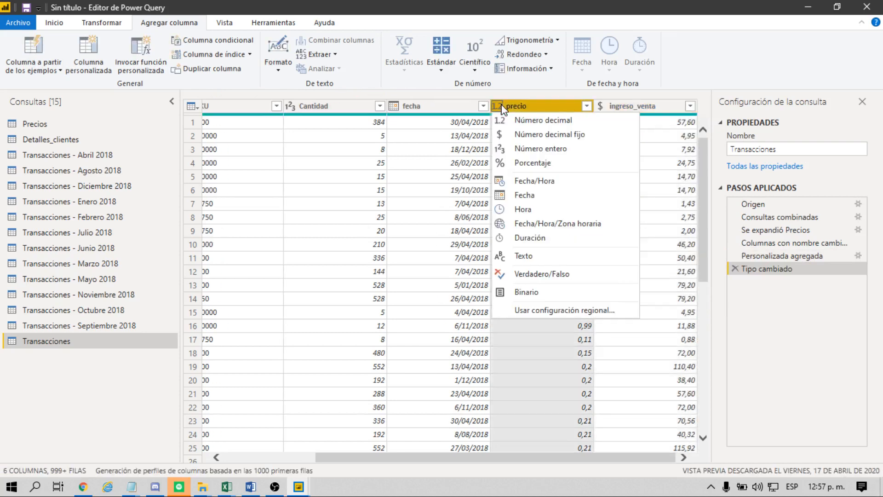
click(523, 137)
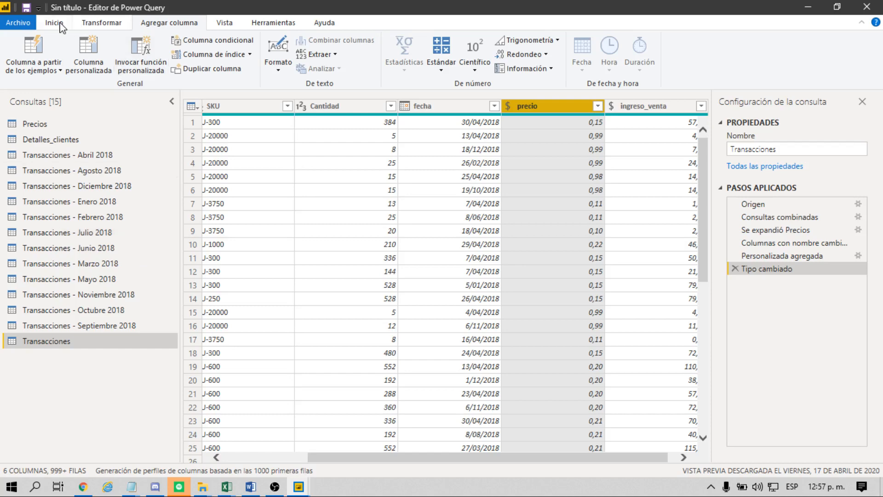
Review the Precios, Detalles_clientes and Transacciones queries, and close the query editor with the changes applied.
click(62, 124)
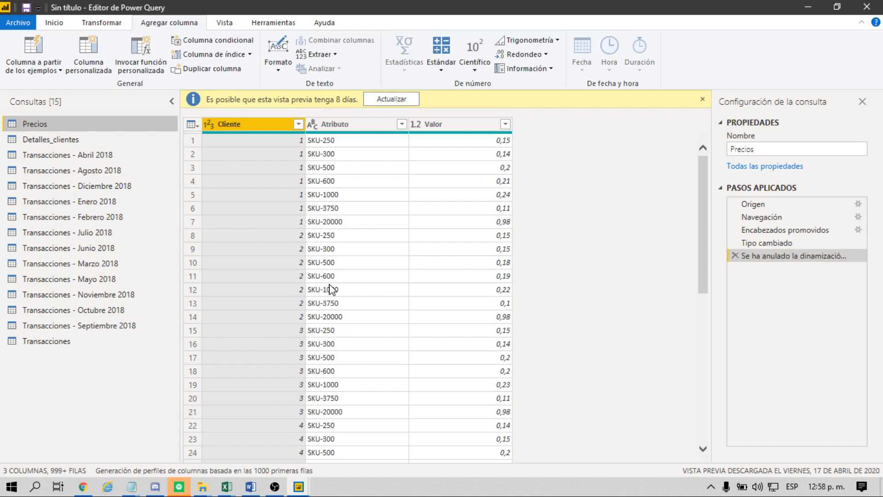
click(72, 139)
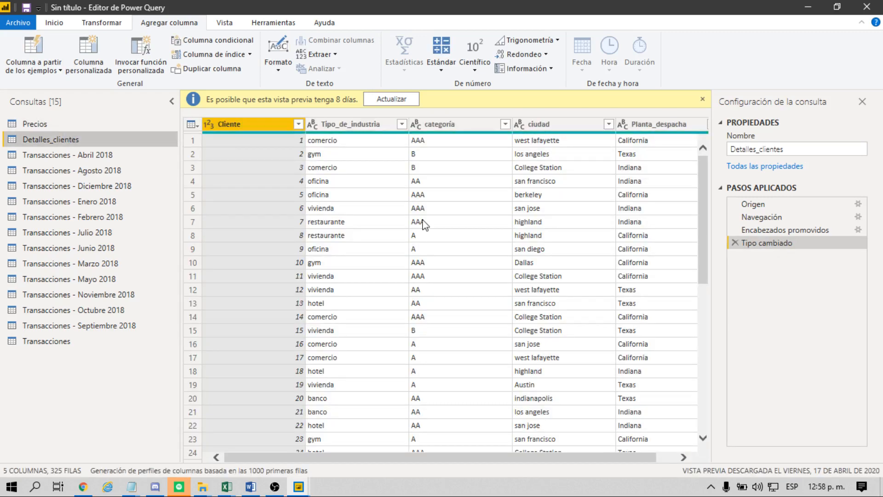
scroll(513, 254, right, 1)
scroll(513, 259, left, 1)
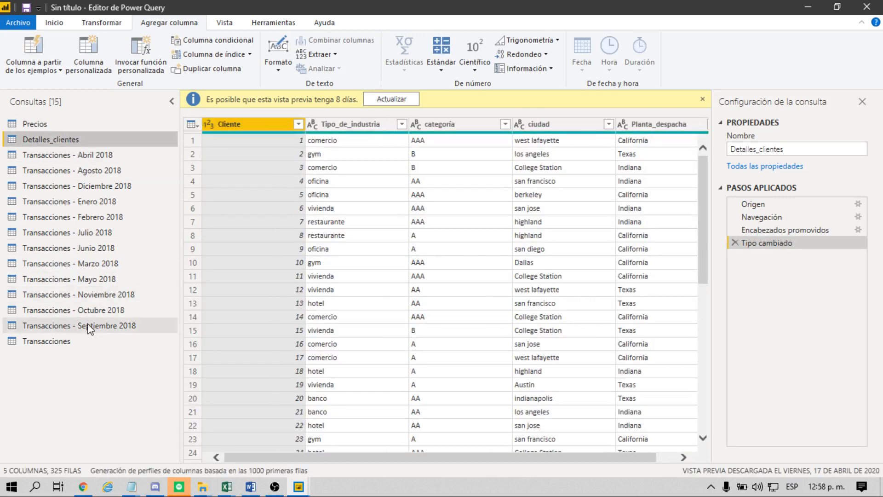
click(69, 341)
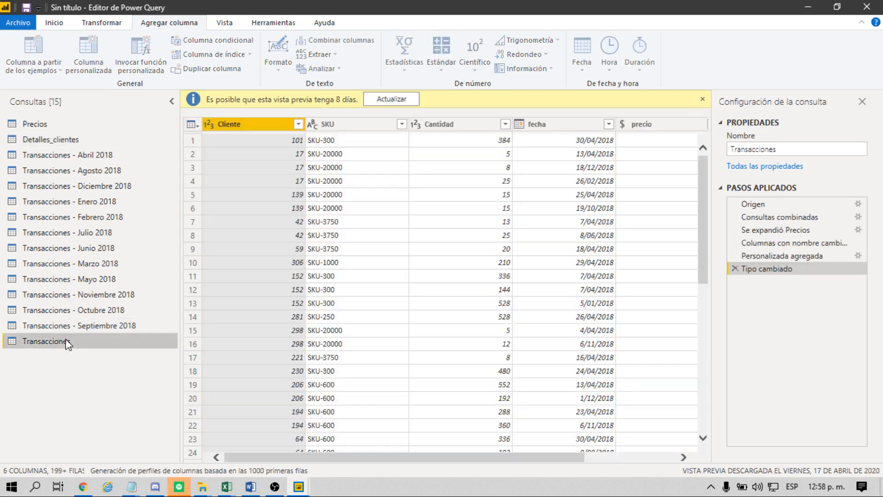
scroll(355, 192, right, 5)
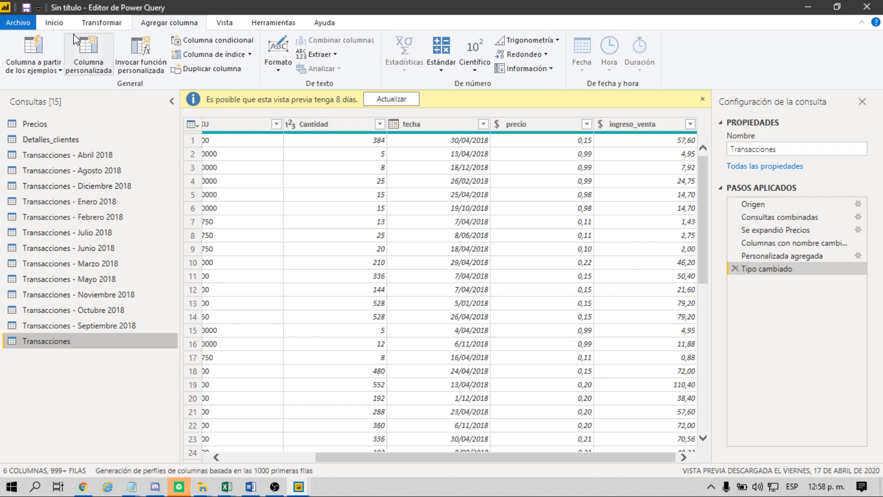
click(59, 25)
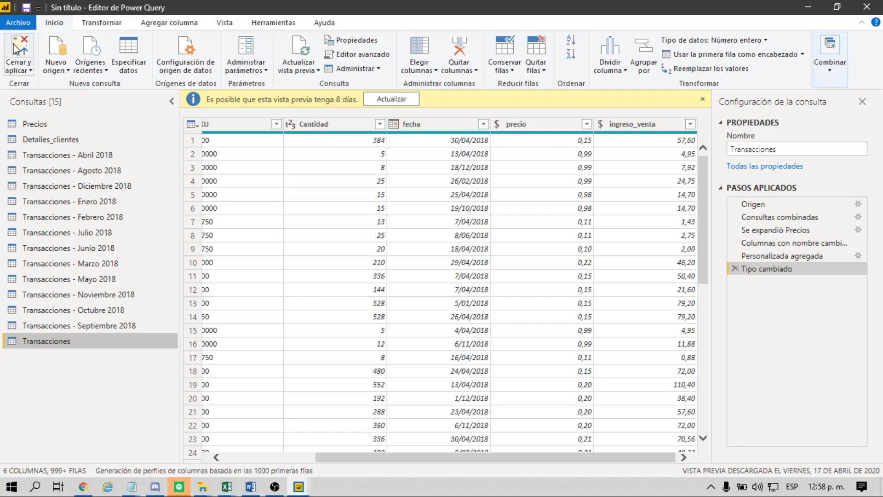
click(16, 48)
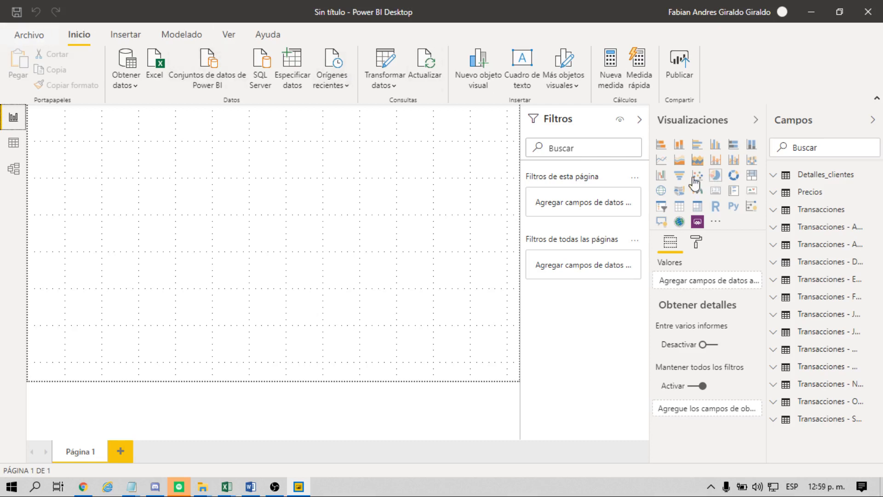
Collapse the filters and widen the field list to show full table names, and hide the Transacciones tables for Abril, Agosto and Diciembre 2018.
click(639, 121)
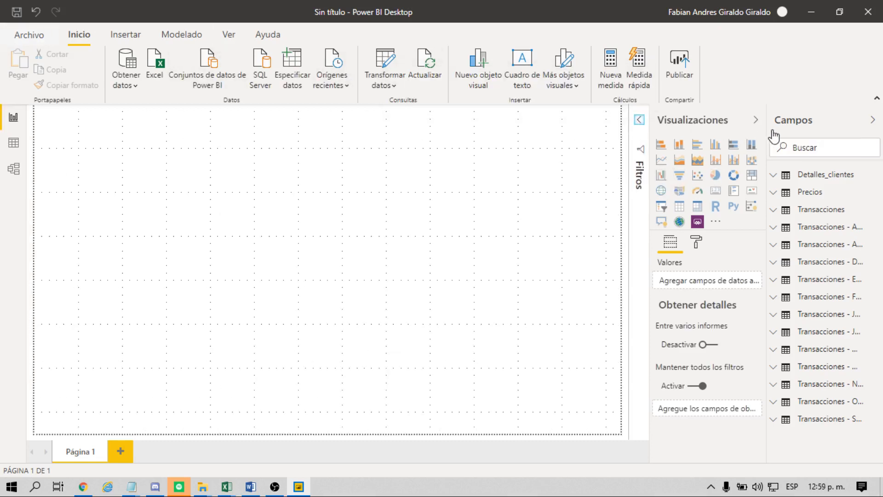
drag(767, 132, 661, 138)
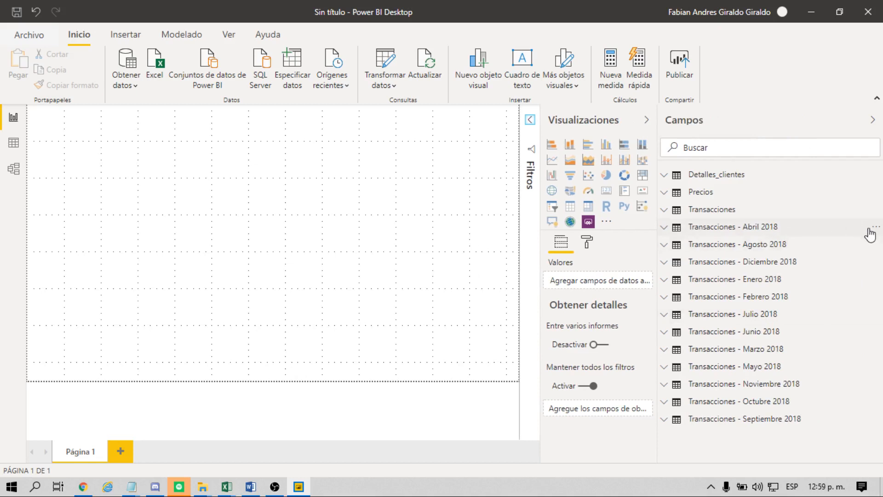
click(875, 228)
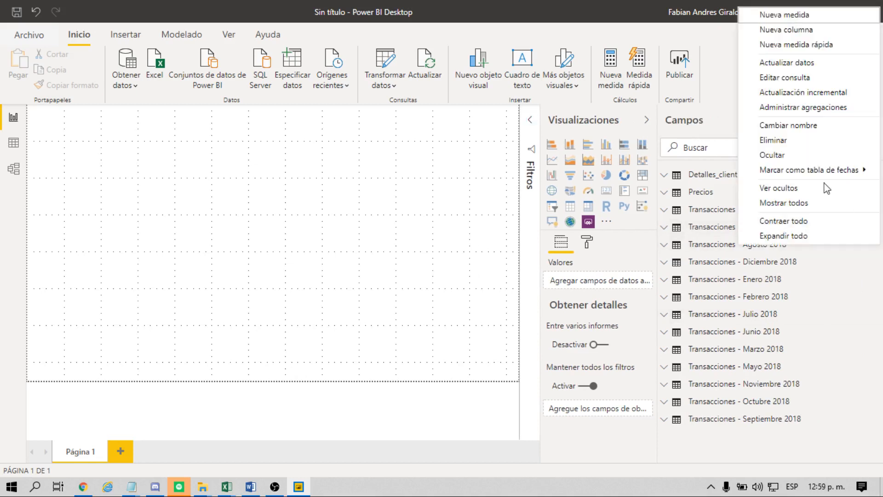
click(793, 147)
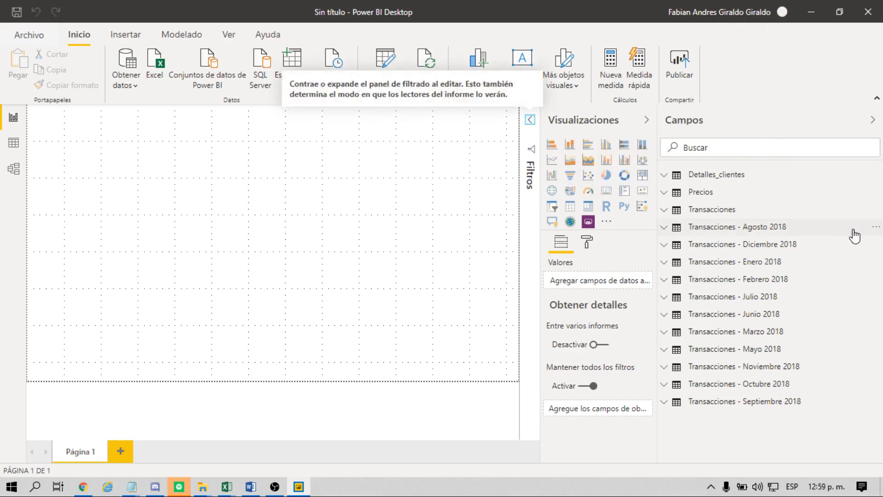
click(877, 229)
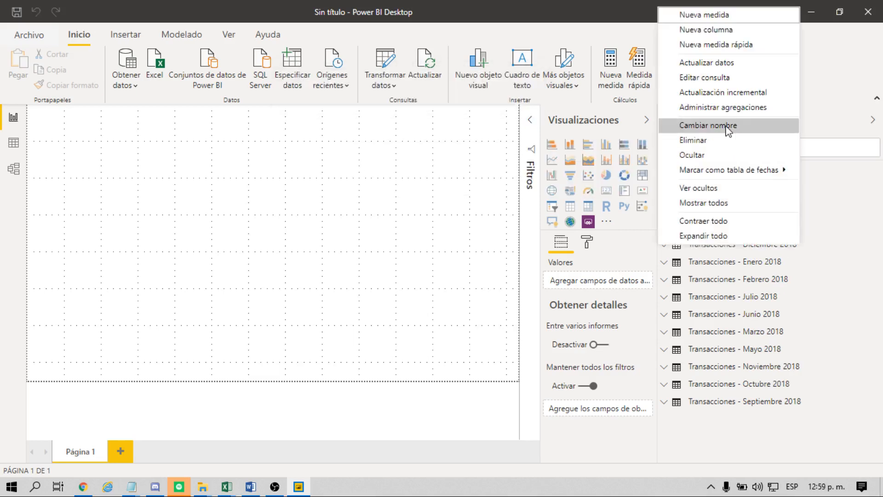
click(691, 155)
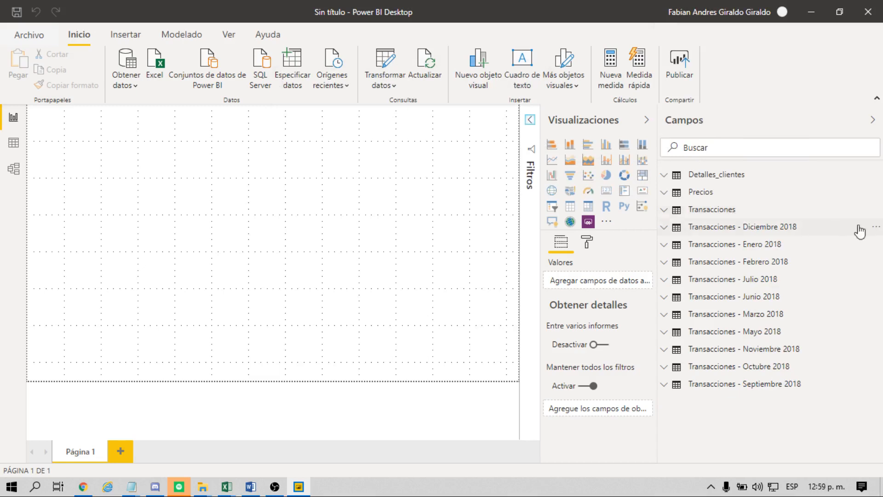
click(874, 227)
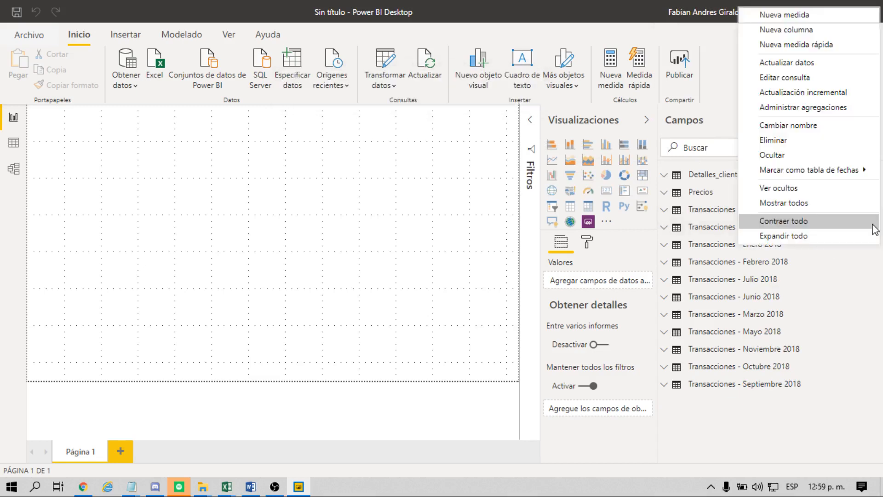
click(775, 155)
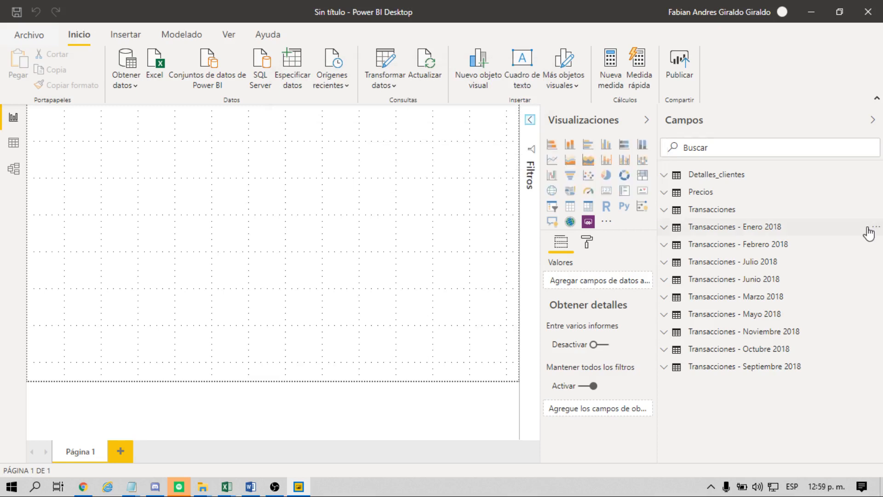
Hide the Transacciones tables for Enero, Febrero, Julio and Junio 2018 from the report's field list.
click(876, 228)
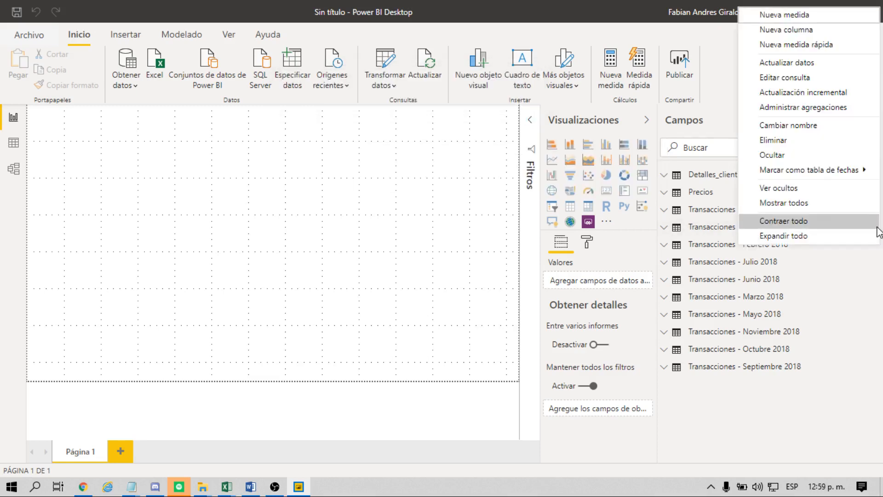
click(799, 156)
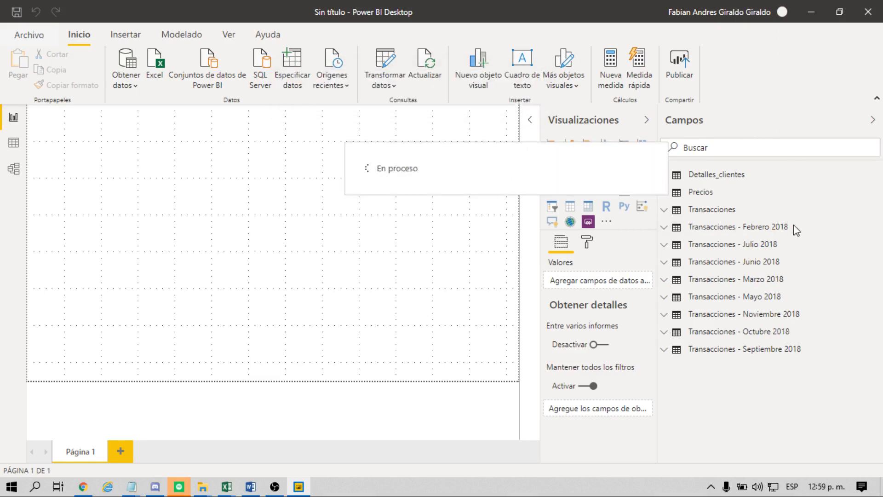
click(877, 230)
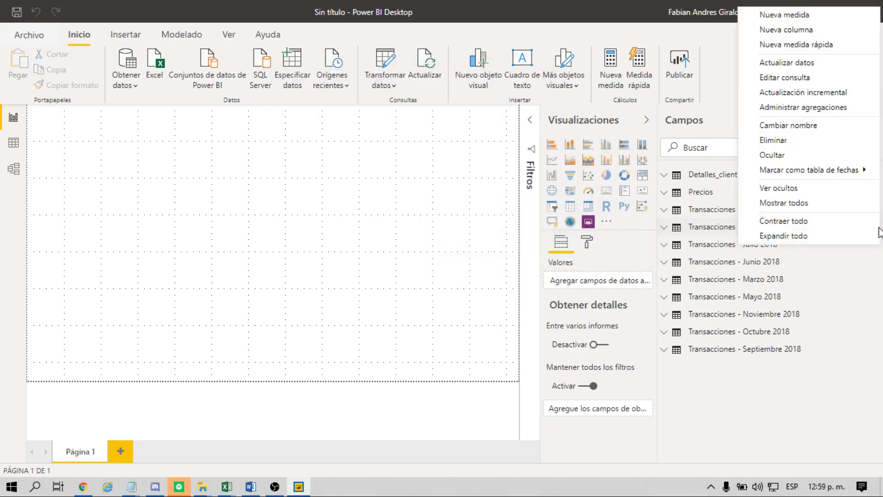
click(778, 155)
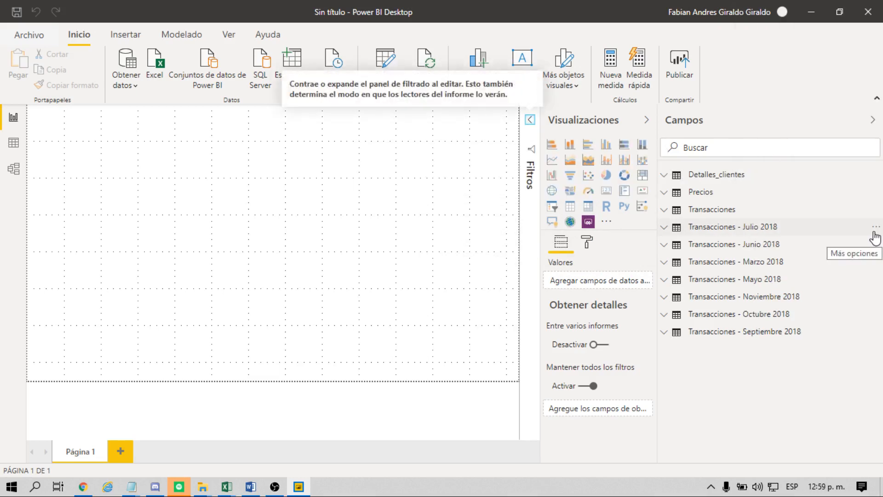
click(874, 230)
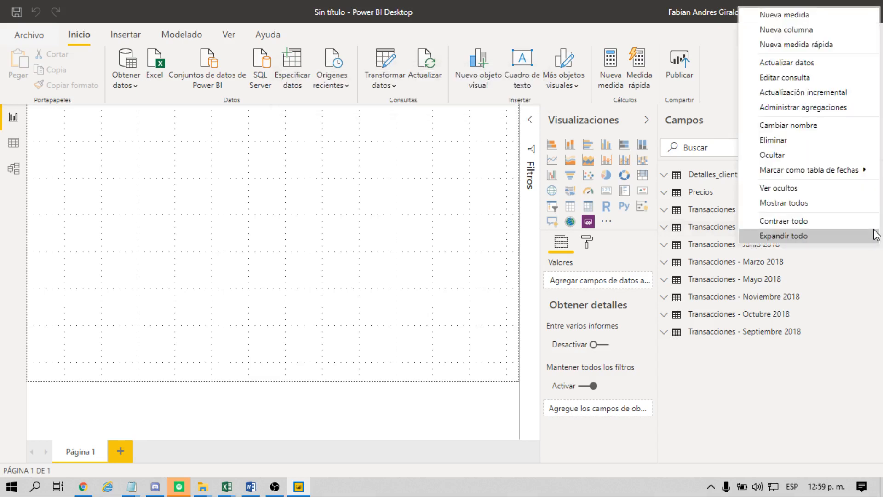
click(804, 156)
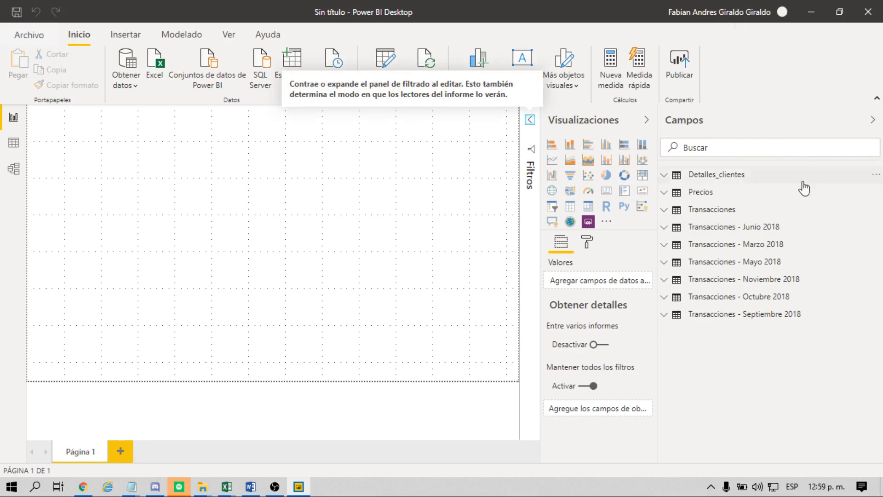
click(876, 227)
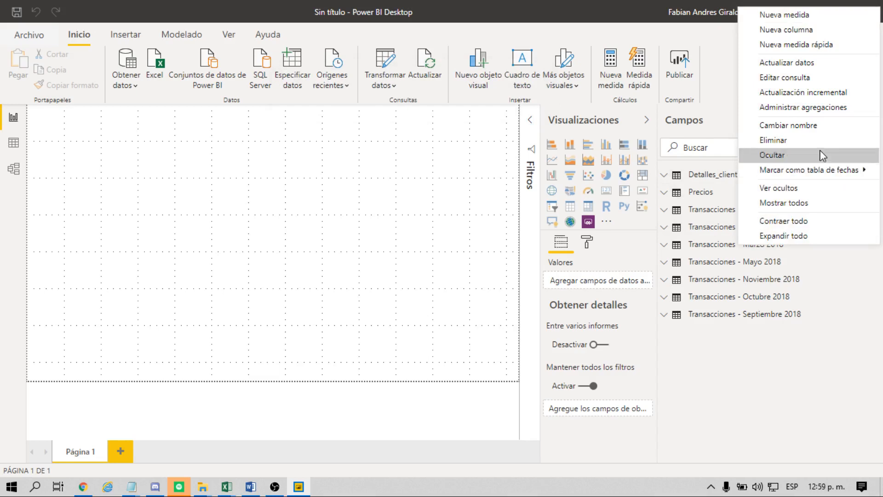
mouse_move(803, 172)
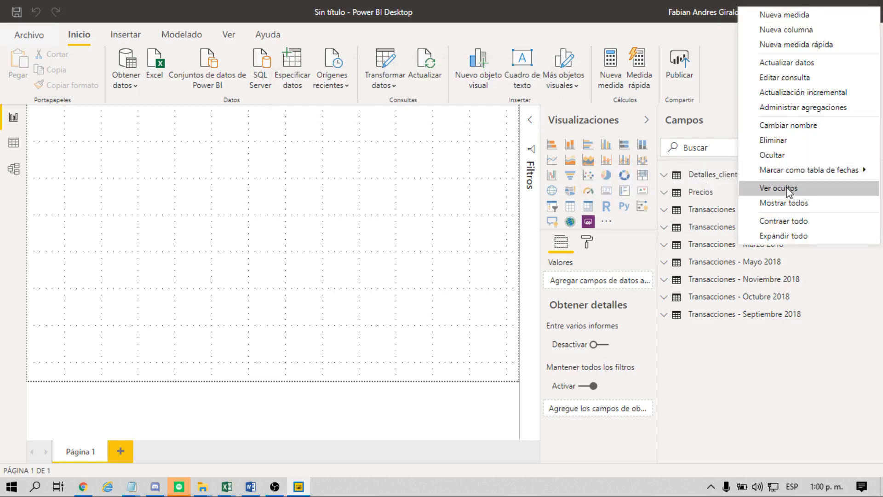
click(783, 156)
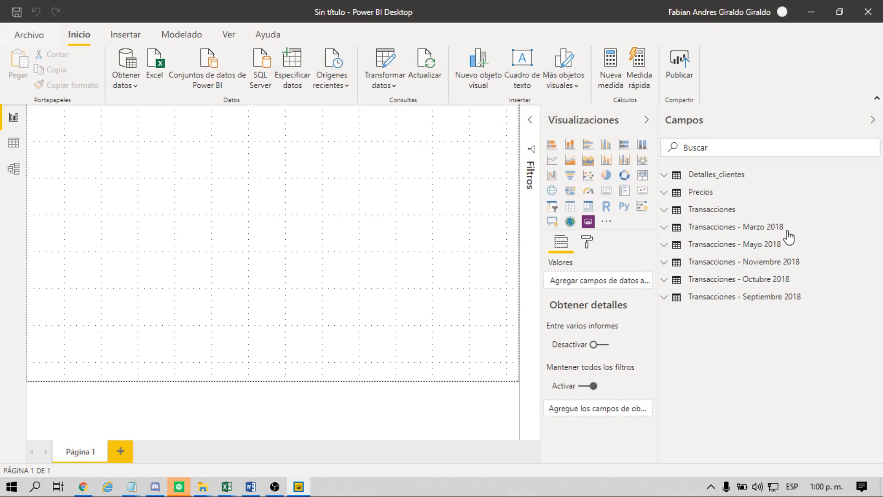
Hide the Transacciones tables for Marzo, Mayo, Noviembre, Octubre and Septiembre 2018, and hide the Precios table.
click(873, 227)
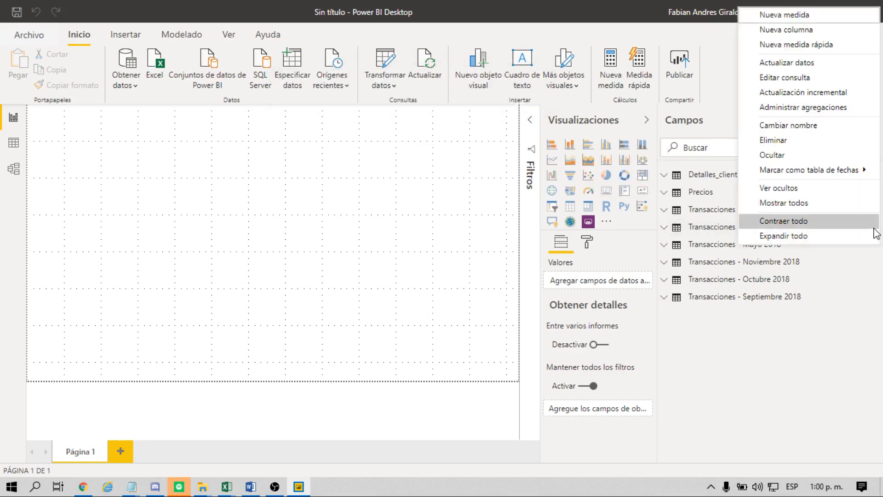
click(797, 156)
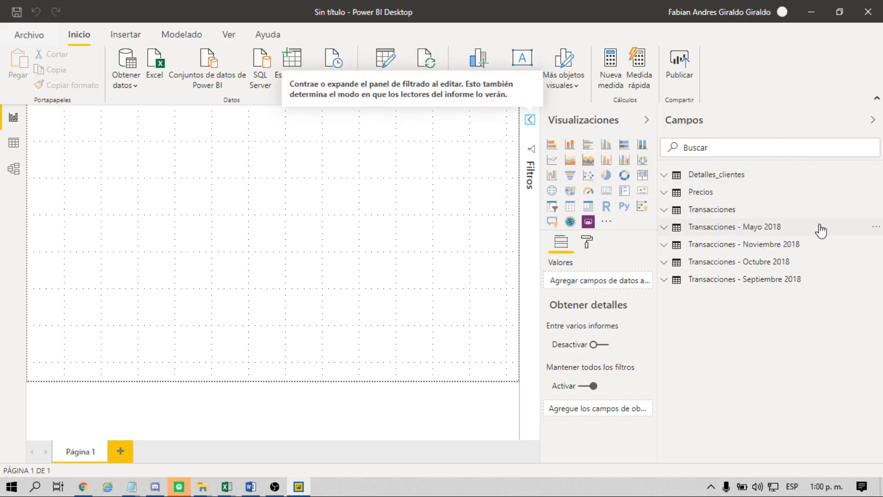
click(874, 227)
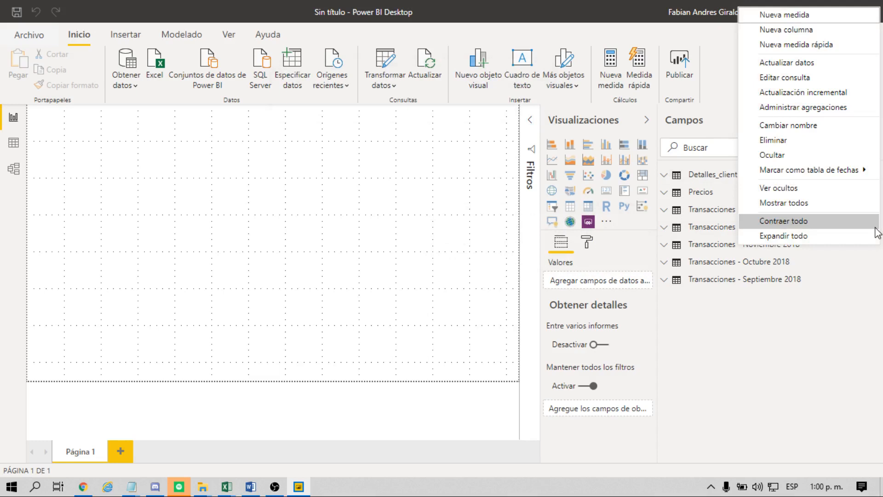
click(782, 155)
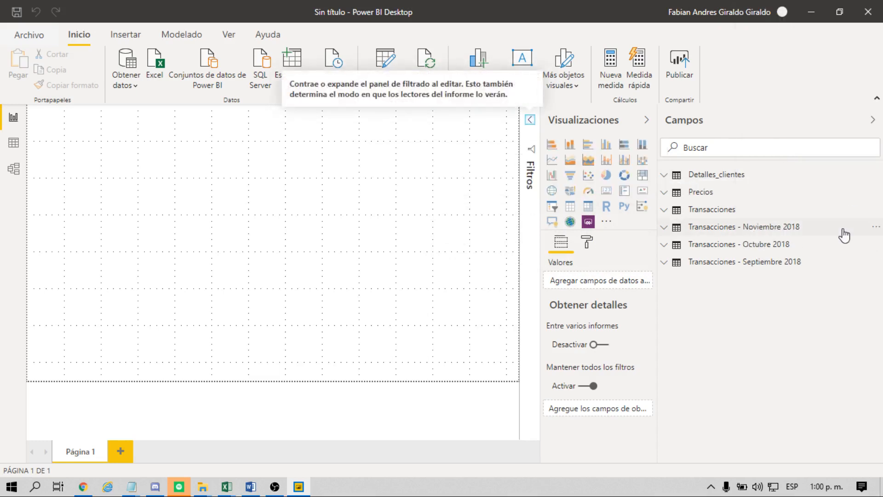
click(874, 232)
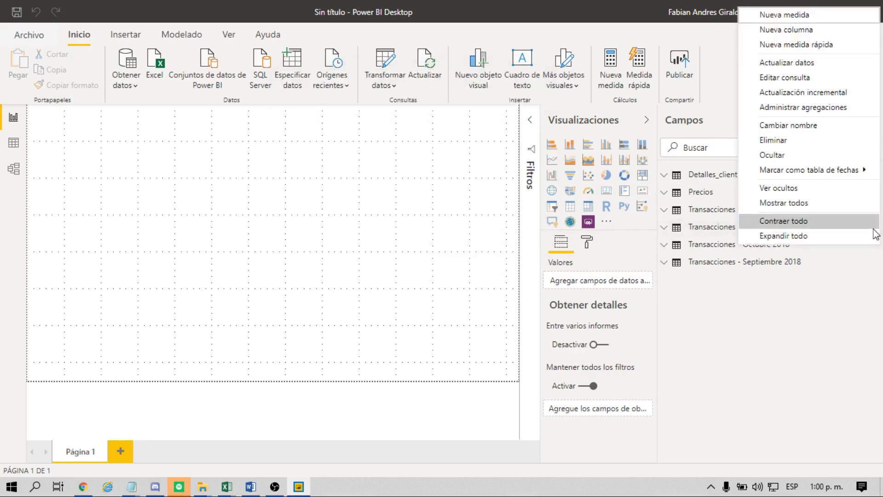
click(778, 156)
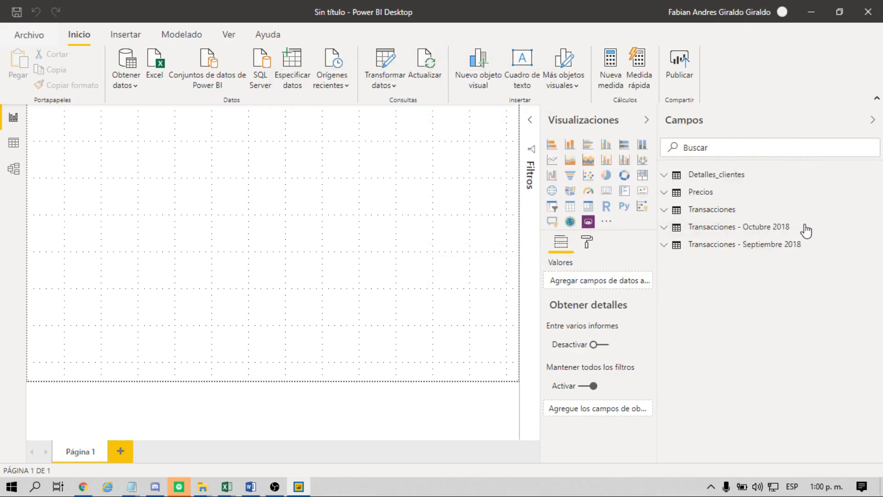
click(875, 230)
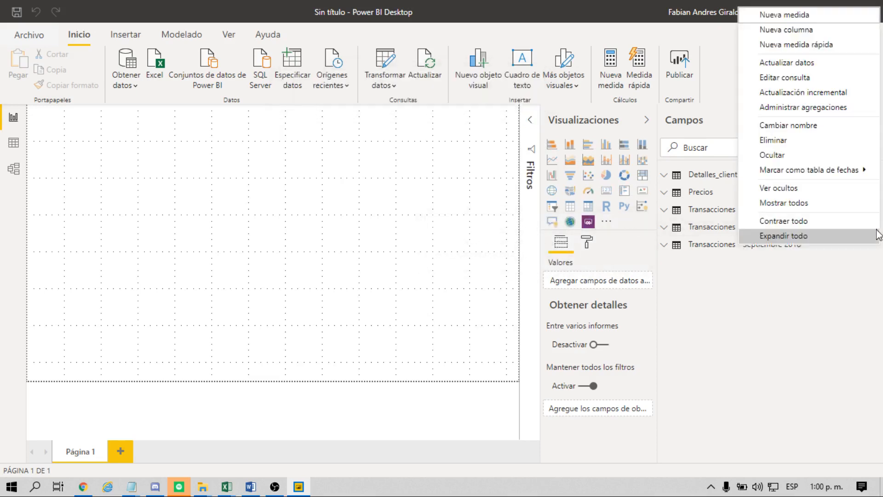
click(777, 152)
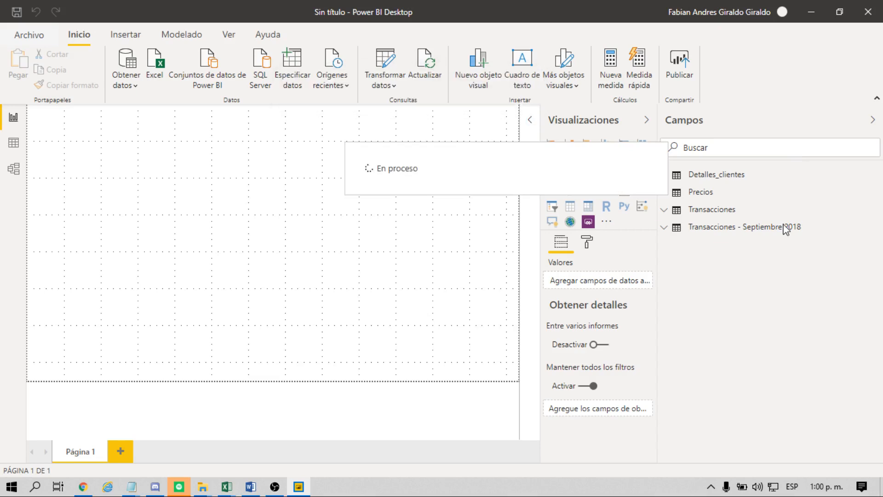
click(876, 229)
click(805, 156)
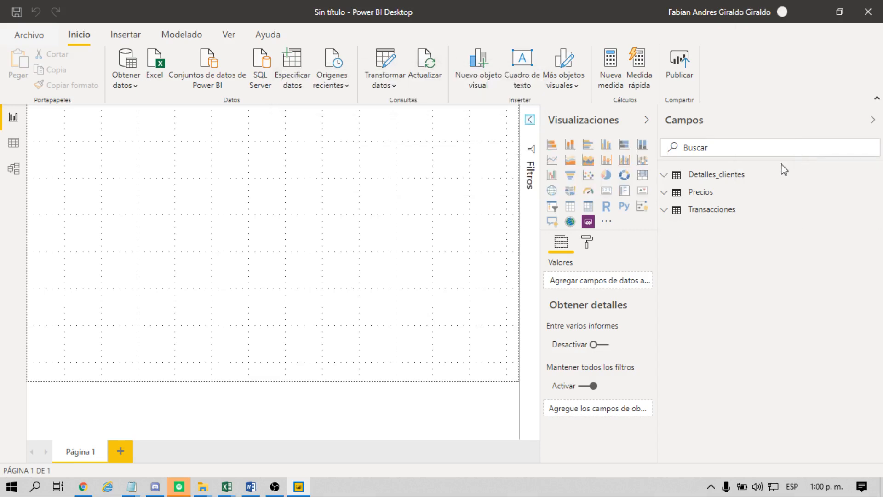
click(873, 193)
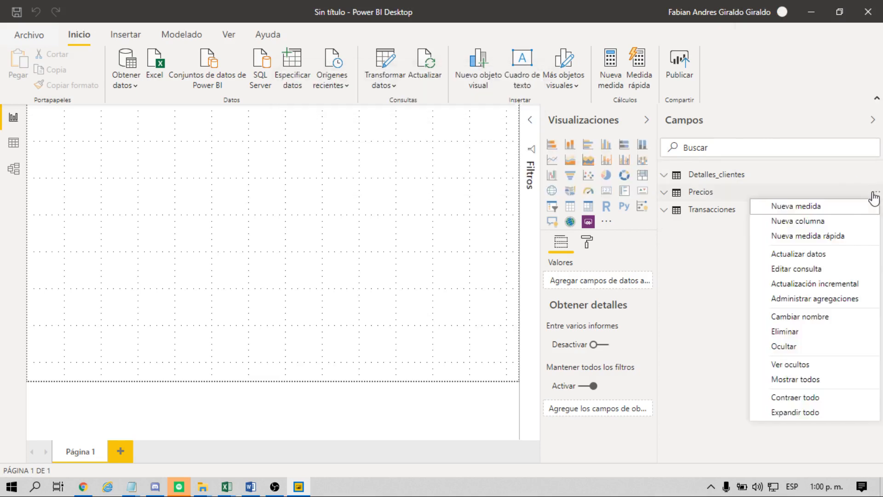
click(785, 341)
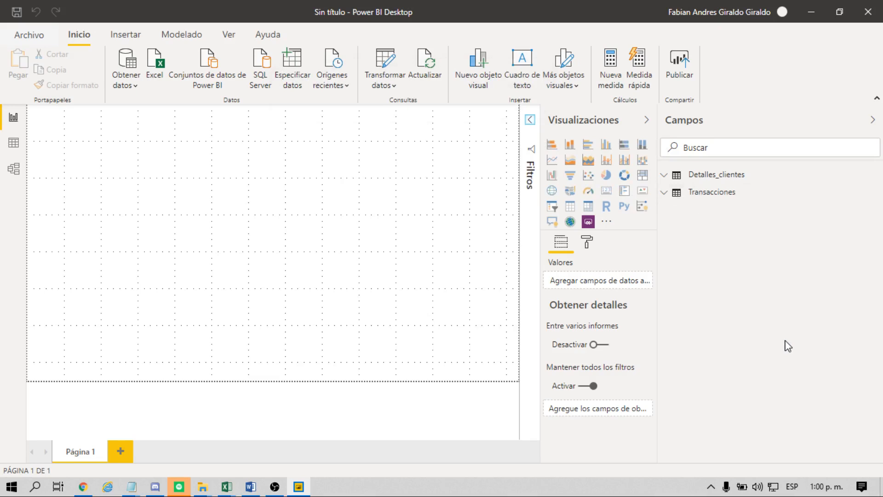
In the model diagram, move the Transacciones table down closer to Detalles_clientes and check the relationship between them.
click(20, 173)
scroll(222, 333, down, 10)
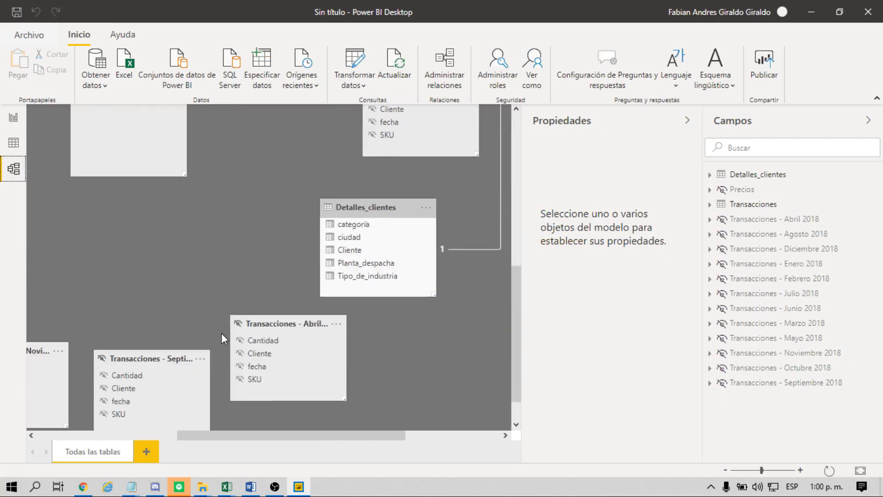
scroll(222, 333, right, 4)
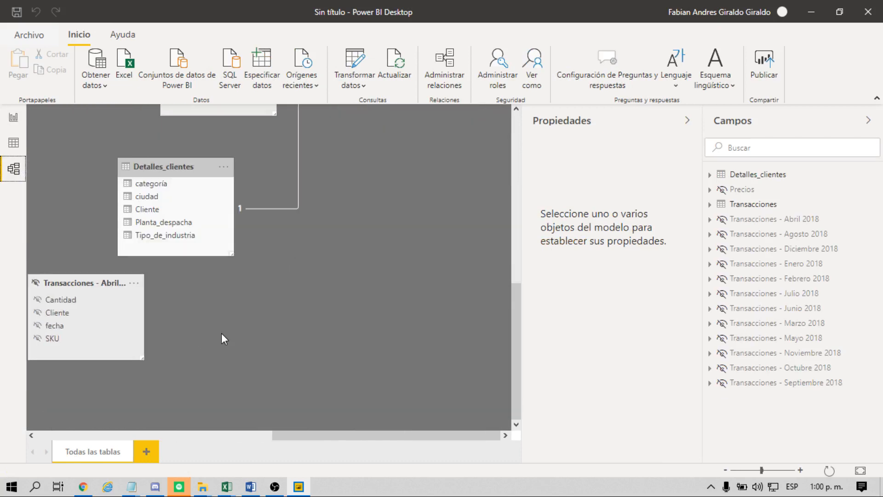
scroll(222, 336, up, 8)
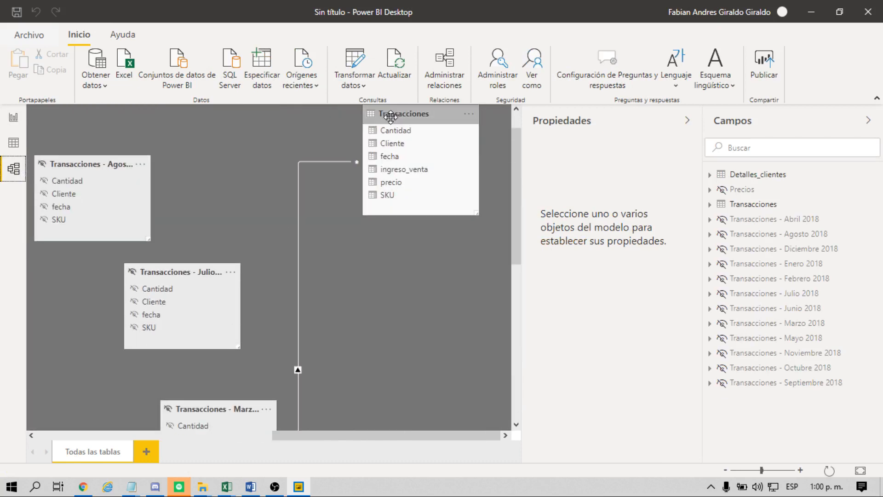
drag(389, 116, 398, 363)
scroll(406, 254, down, 4)
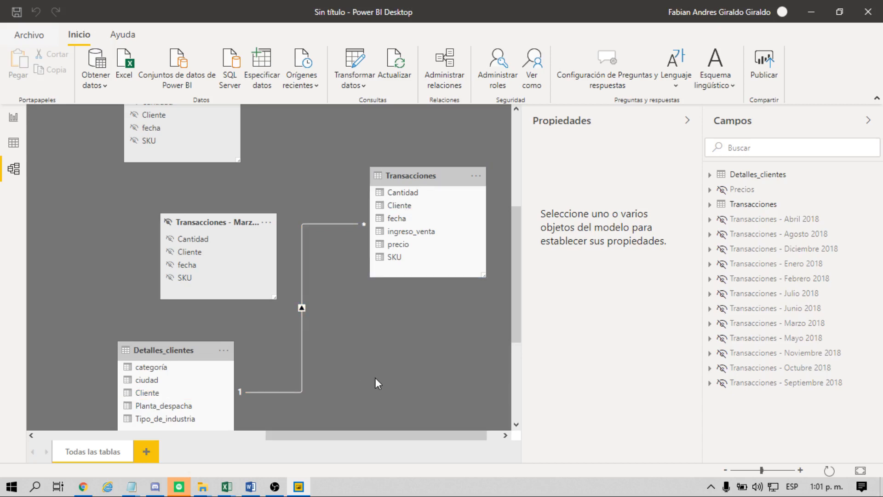
scroll(95, 221, down, 3)
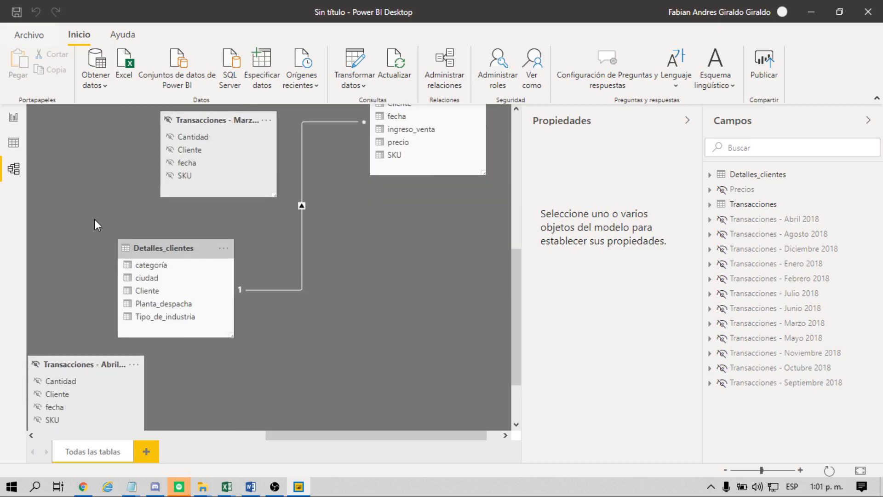
View the data of Transacciones and Detalles_clientes, and set the data category of the ciudad column to Ciudad.
click(13, 143)
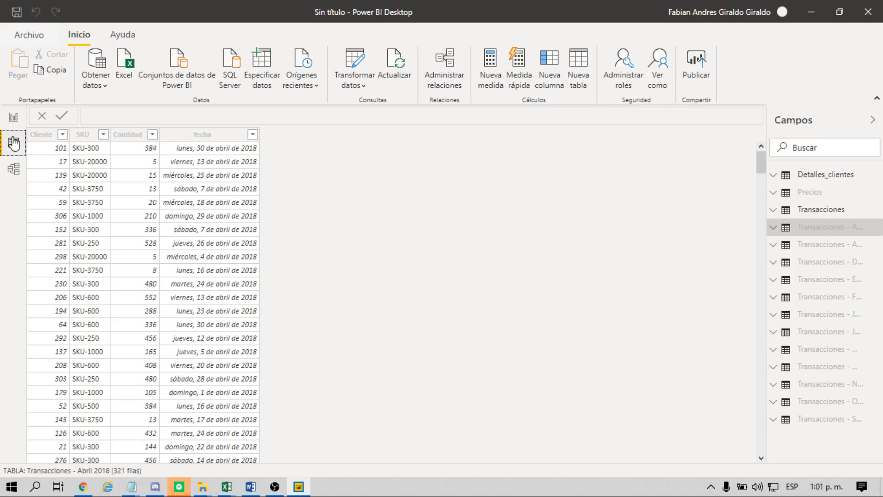
click(822, 212)
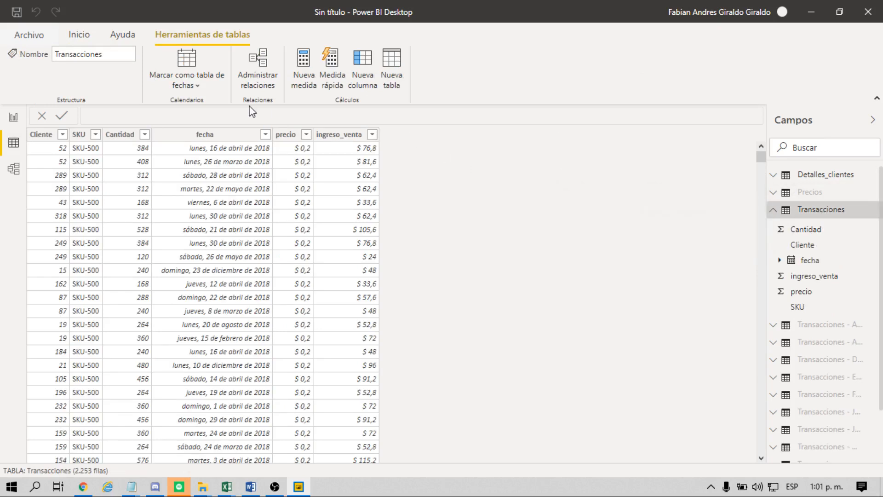
click(838, 179)
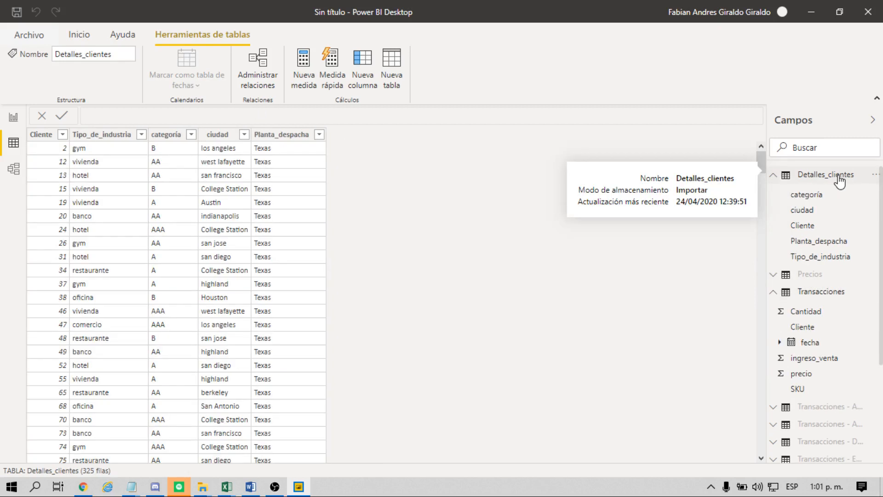
click(220, 135)
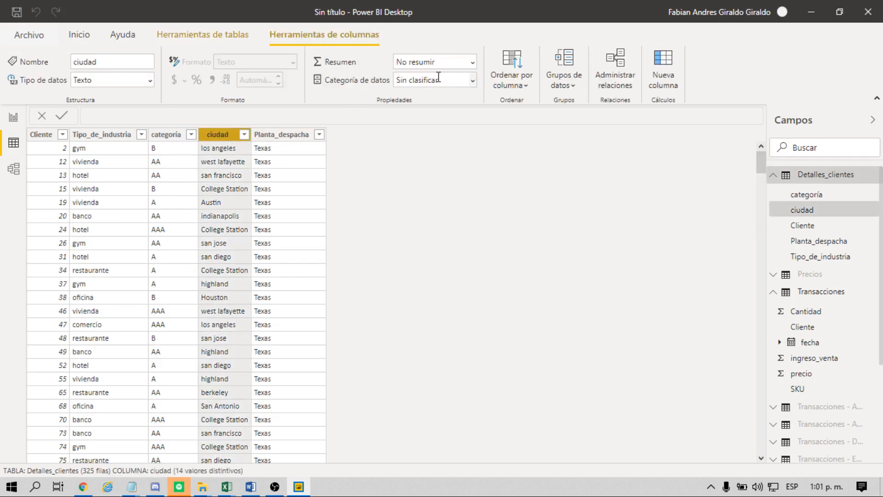
click(473, 81)
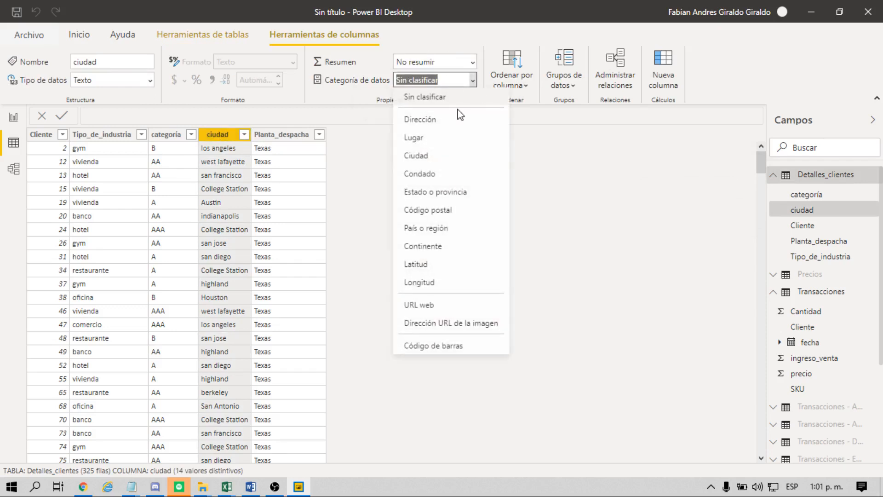
click(427, 156)
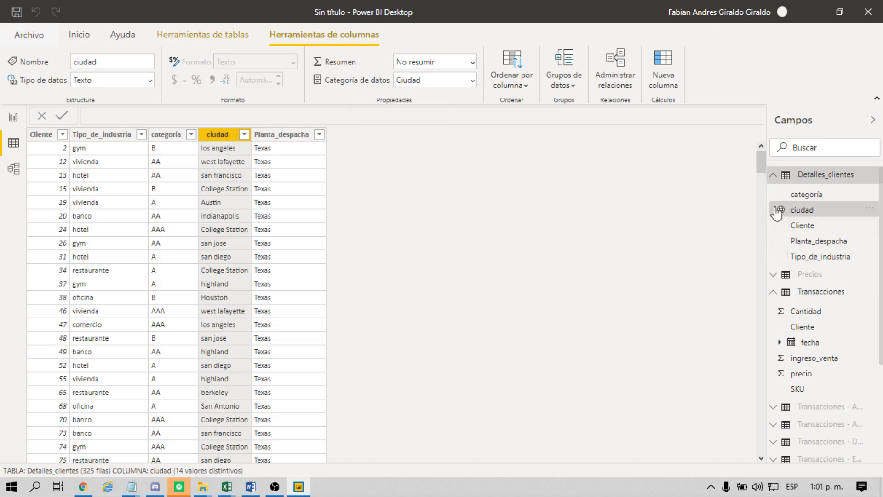
Set the data category of the Planta_despacha column in Detalles_clientes to Condado.
click(776, 177)
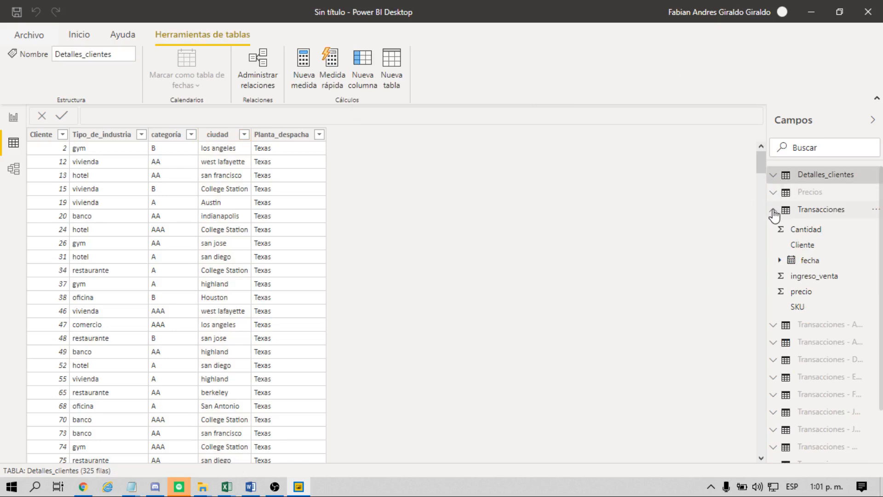
click(776, 176)
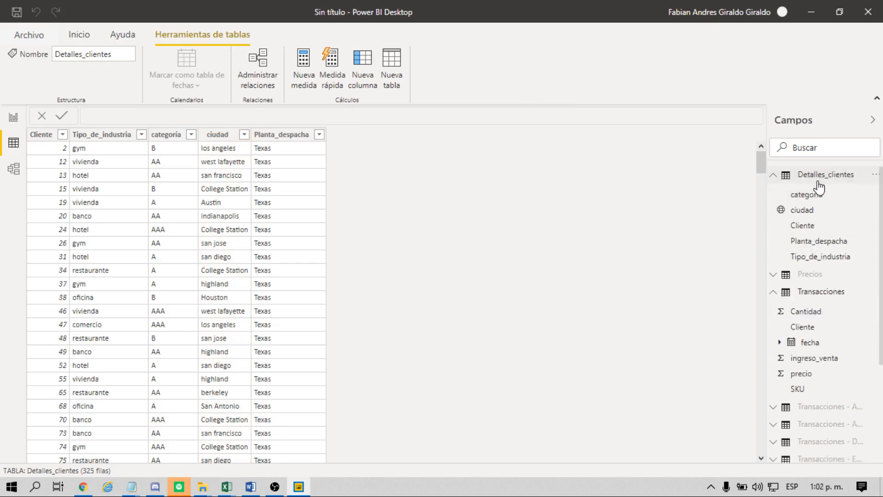
click(295, 138)
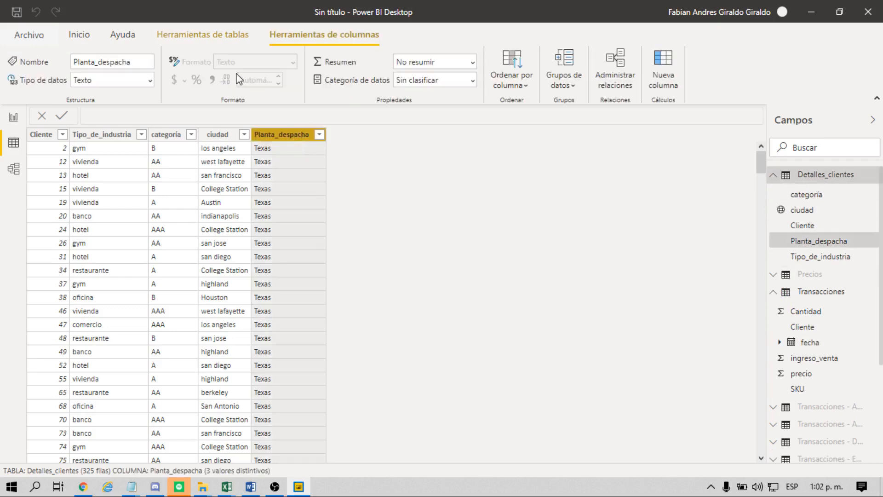
click(473, 82)
click(439, 175)
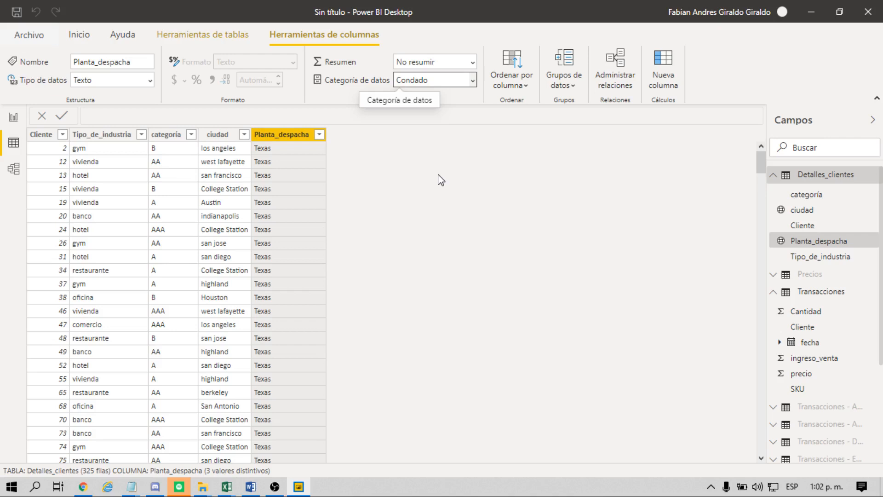
Go to the report page and expand the field lists of the Detalles_clientes and Transacciones tables.
click(39, 136)
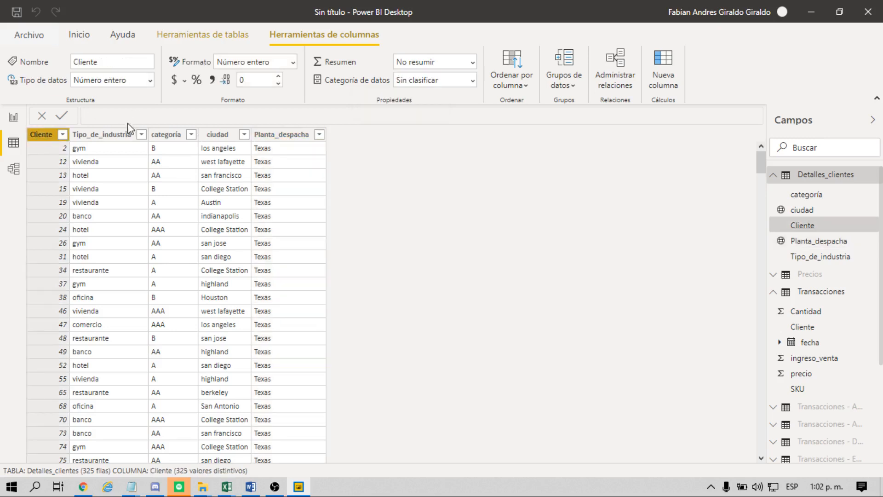
click(12, 121)
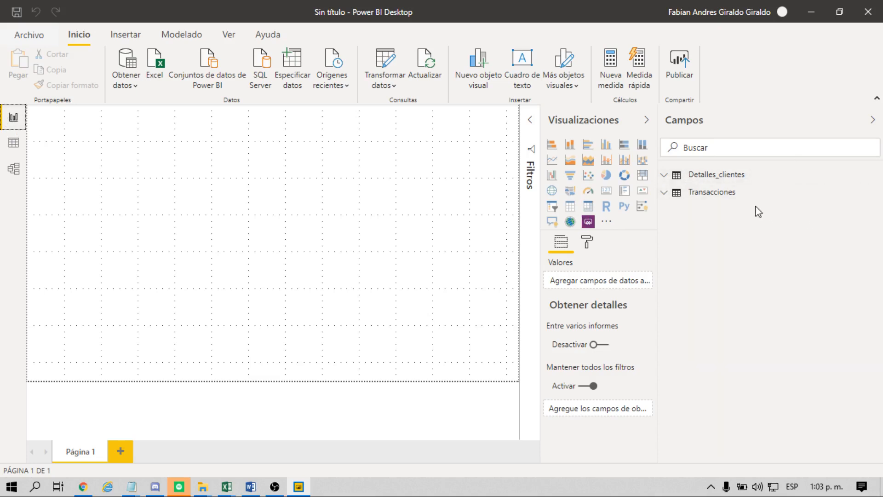
click(664, 175)
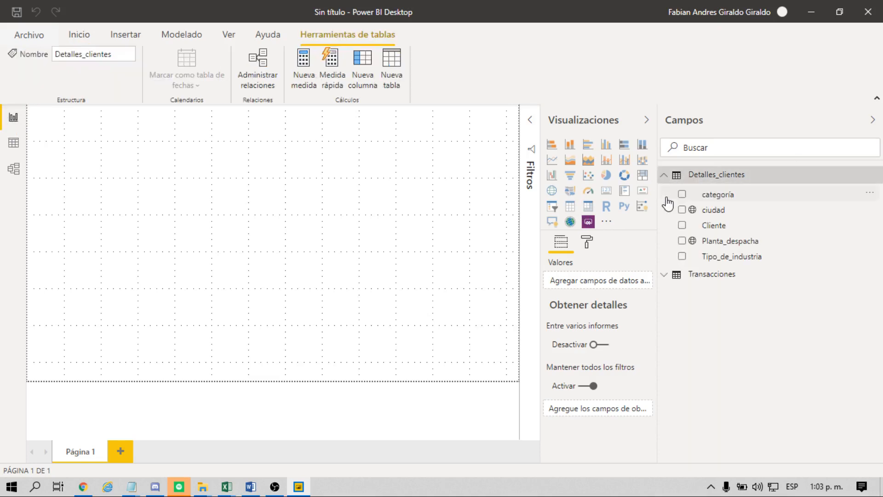
click(664, 275)
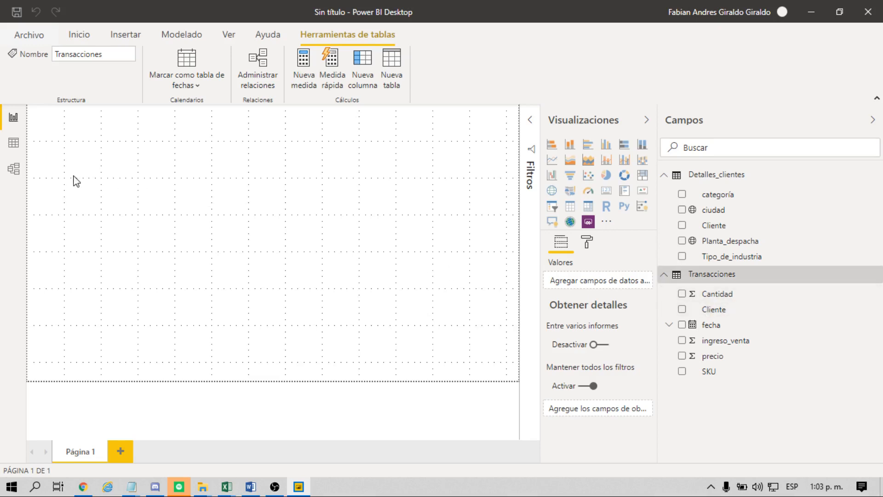
Create a column chart of summed ingreso_venta by Cliente from Transacciones and widen it to about half the page width.
drag(720, 309, 154, 192)
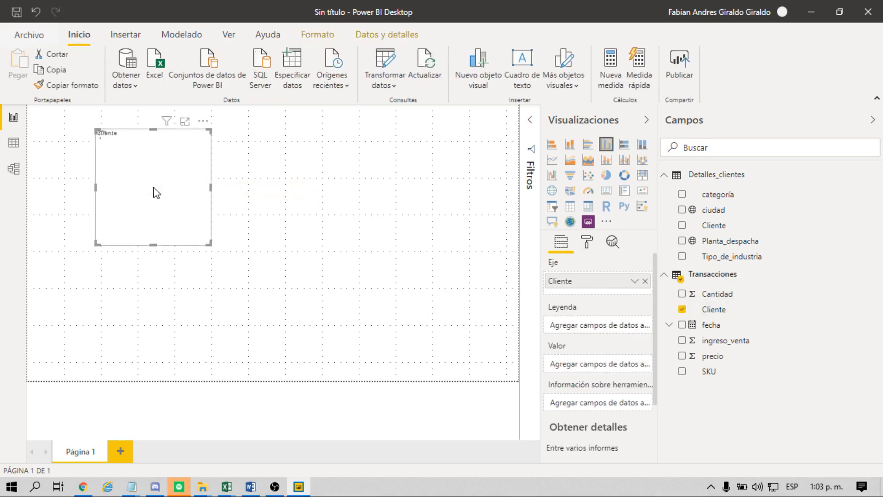
click(747, 345)
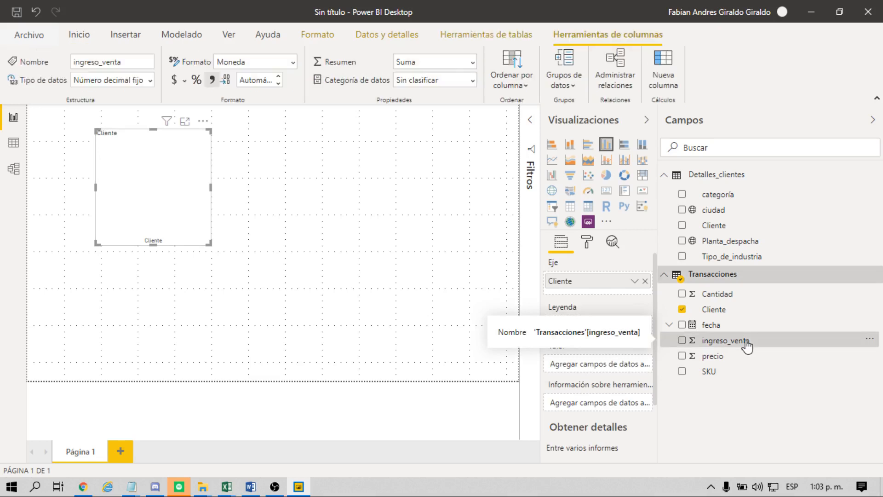
click(474, 62)
click(488, 60)
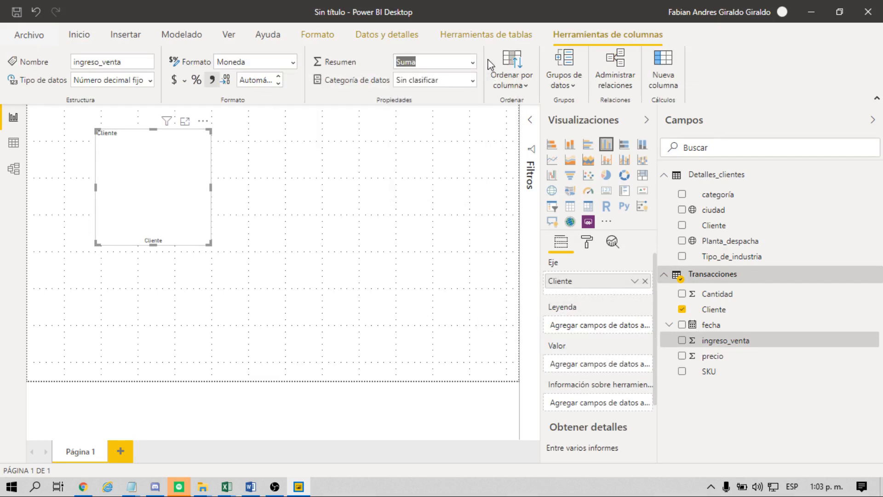
drag(724, 346, 168, 180)
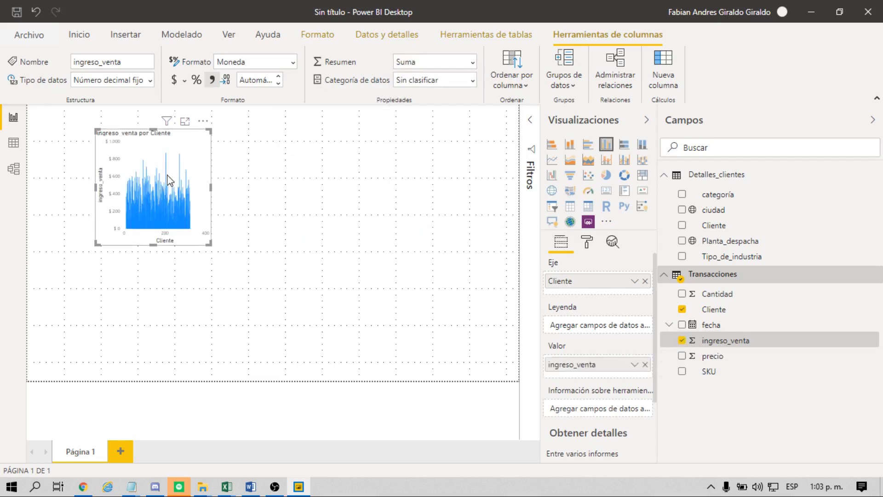
drag(210, 243, 481, 260)
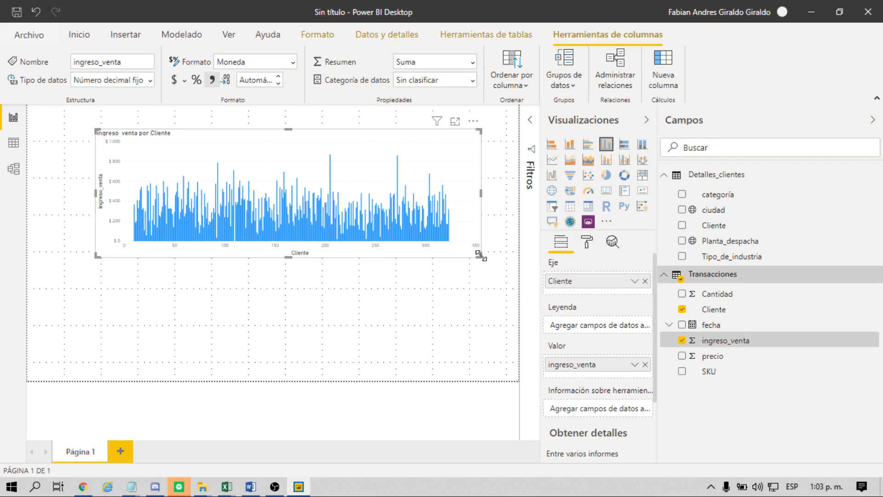
drag(481, 256, 354, 237)
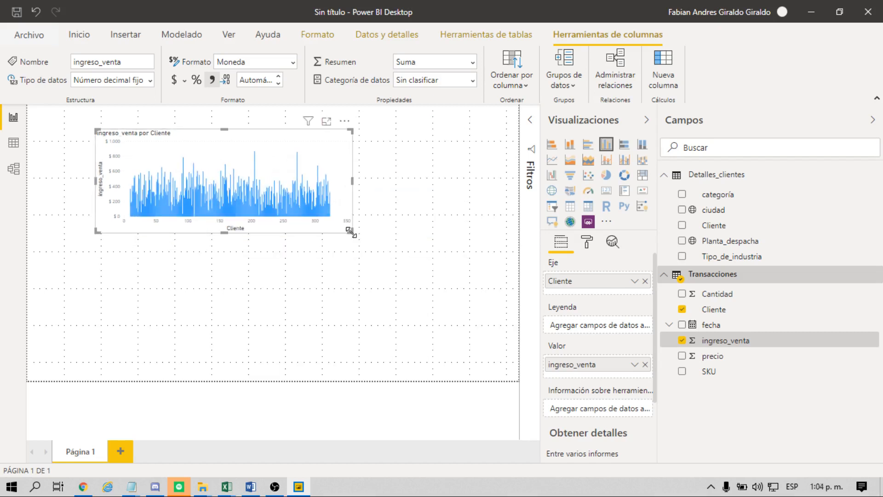
Set the data type of the Cliente column to Texto in both the Detalles_clientes and Transacciones tables.
click(14, 145)
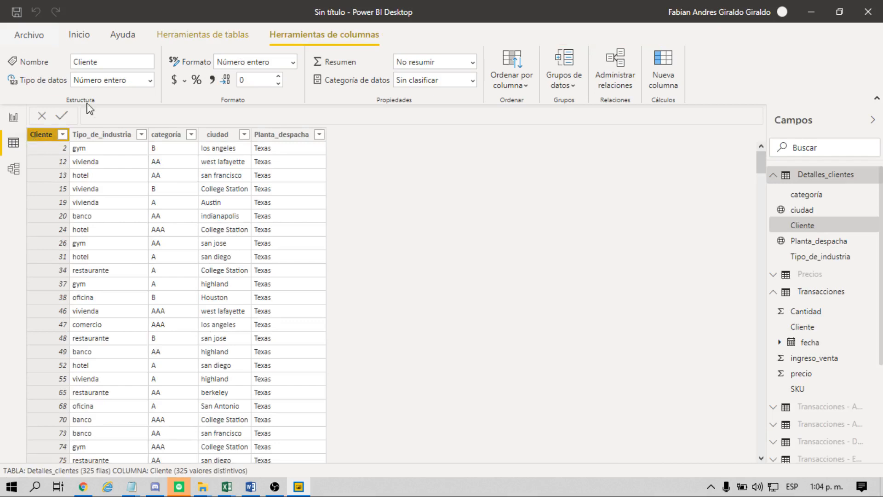
click(150, 80)
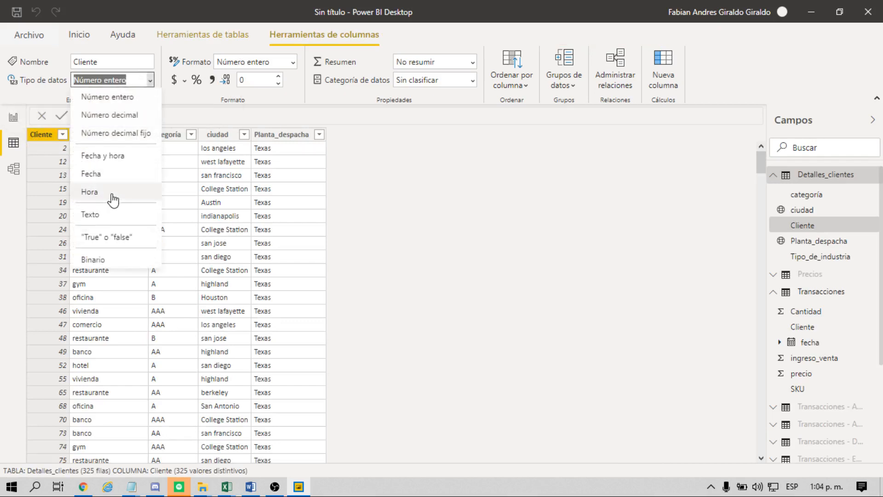
click(110, 213)
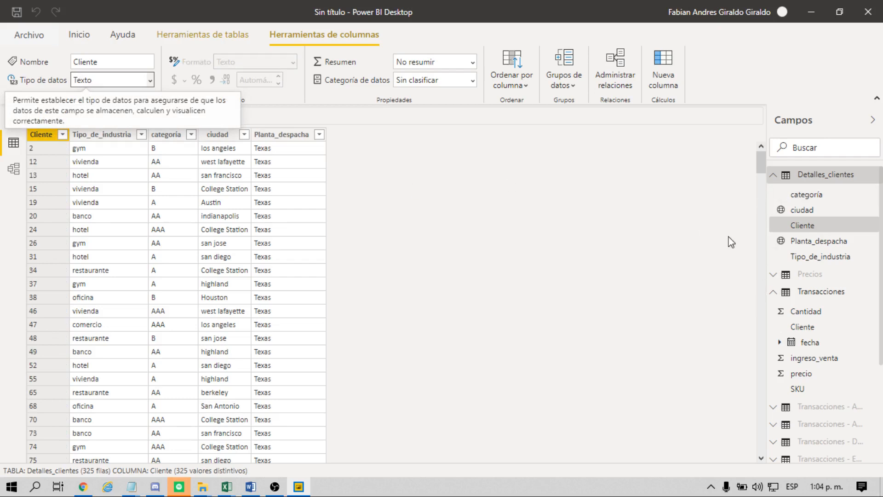
click(810, 329)
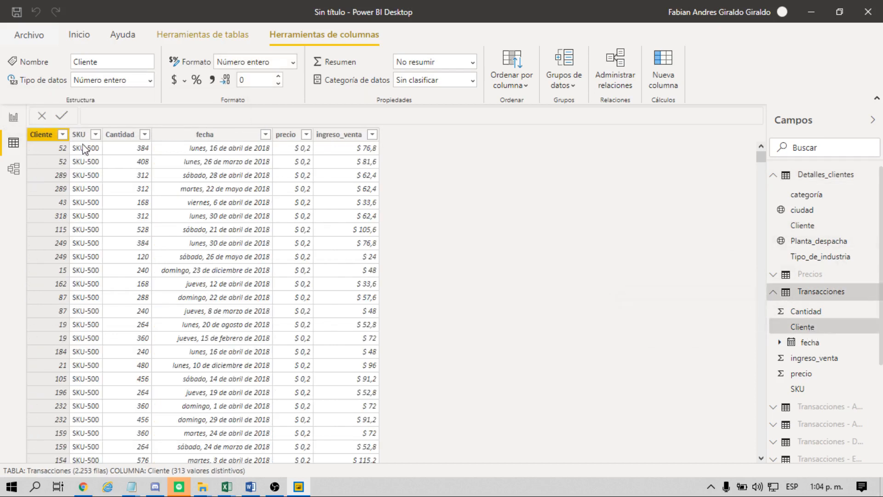
click(150, 83)
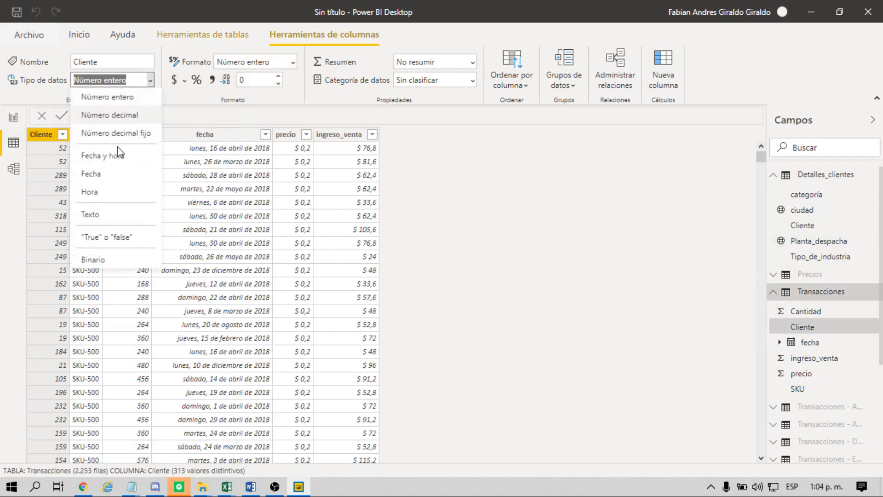
click(98, 214)
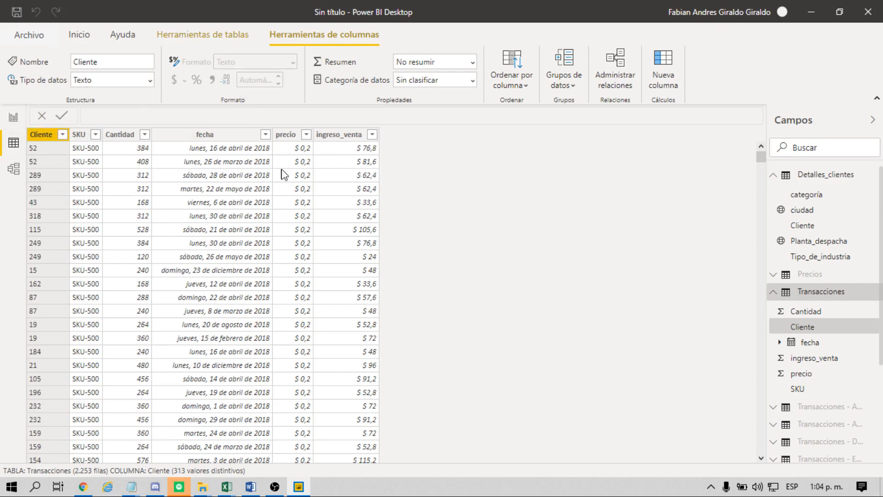
Back on the report page, enlarge the ingreso_venta chart toward the page's upper-left corner and turn on its data labels.
click(13, 120)
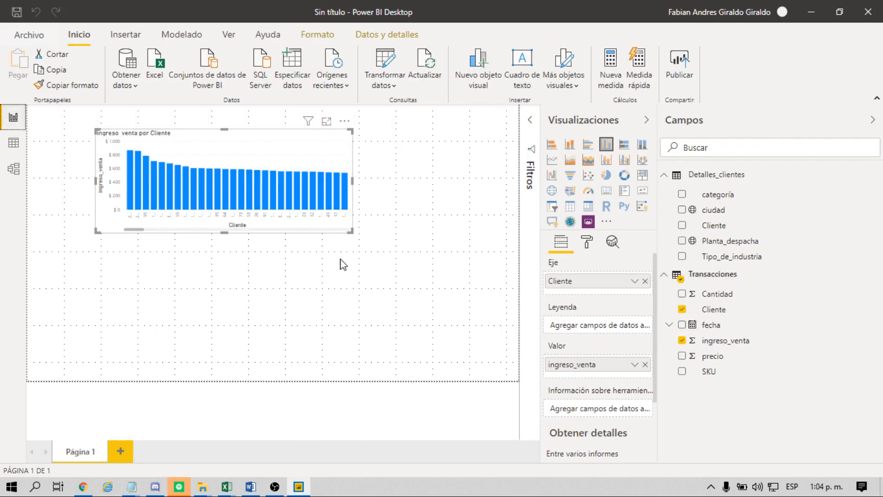
drag(351, 232, 389, 299)
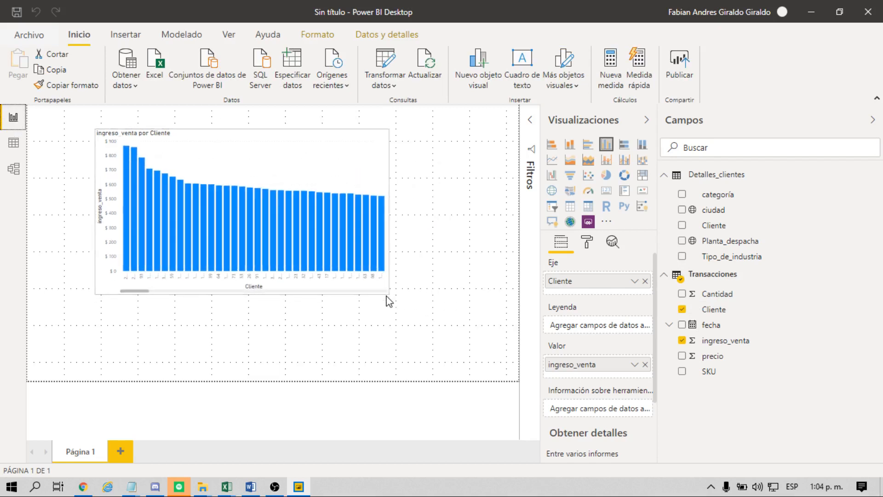
click(388, 299)
drag(329, 141, 278, 139)
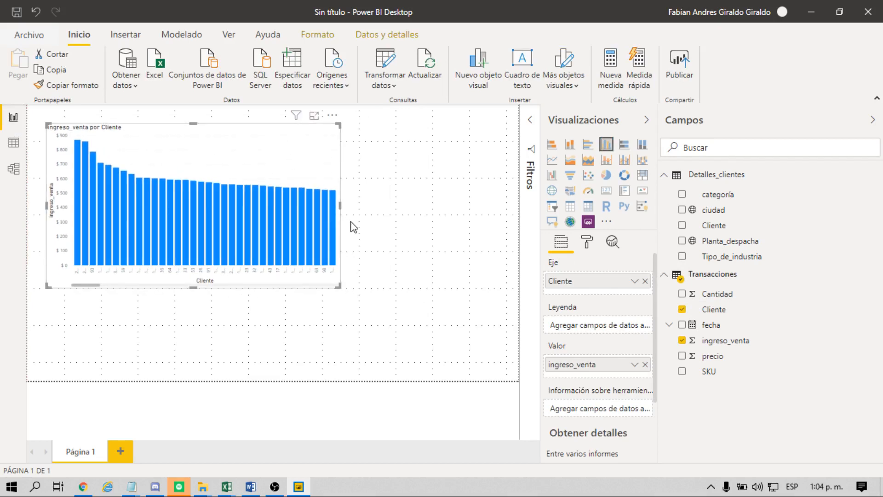
click(588, 243)
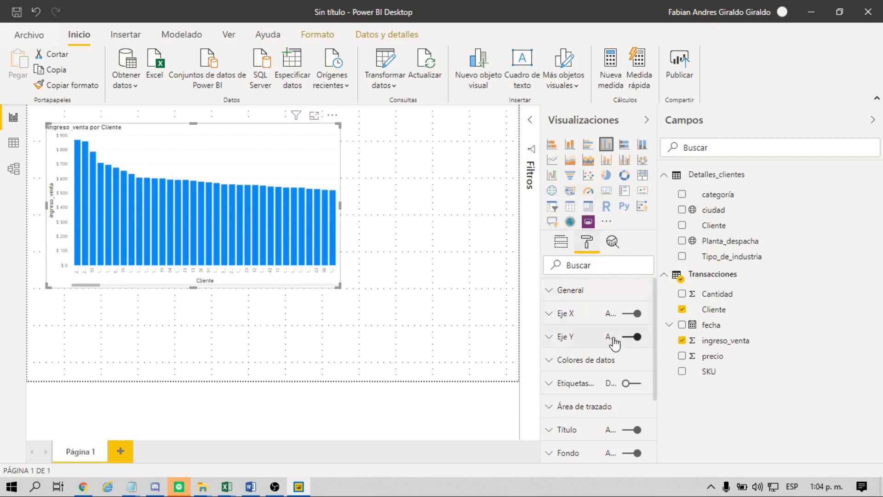
click(641, 384)
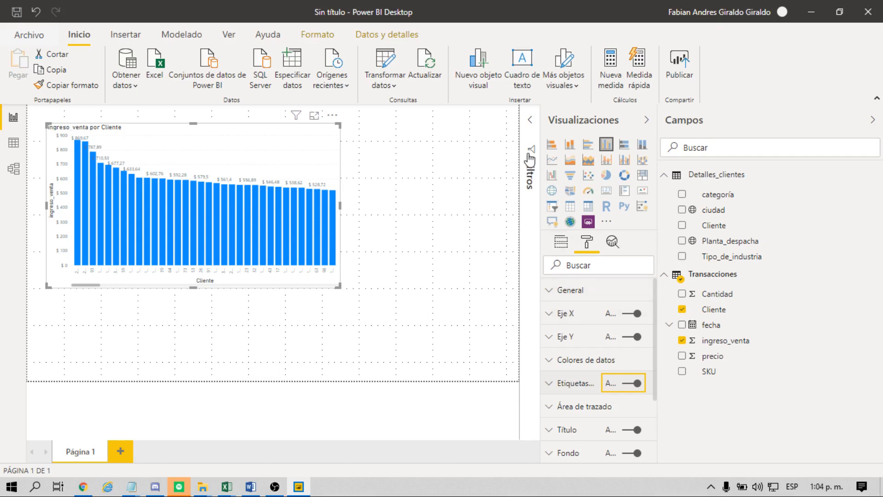
Open the chart's Cliente filter and set its filter type to Top N.
click(529, 125)
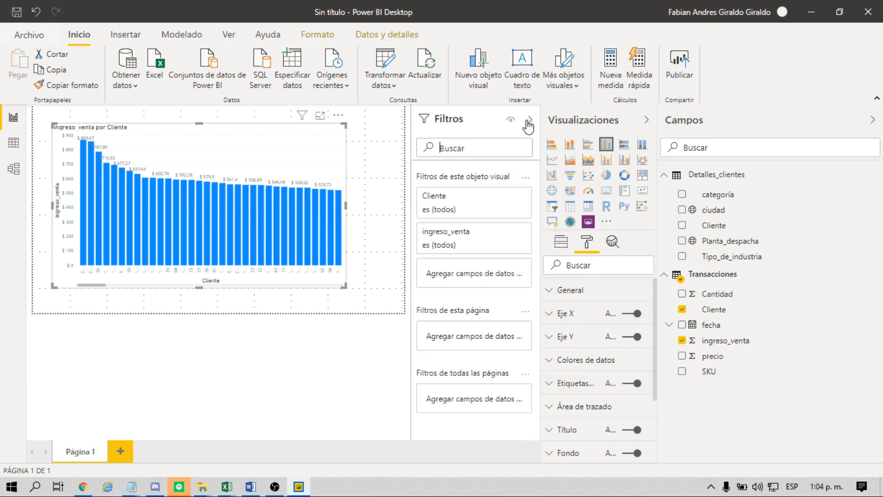
click(506, 196)
click(493, 242)
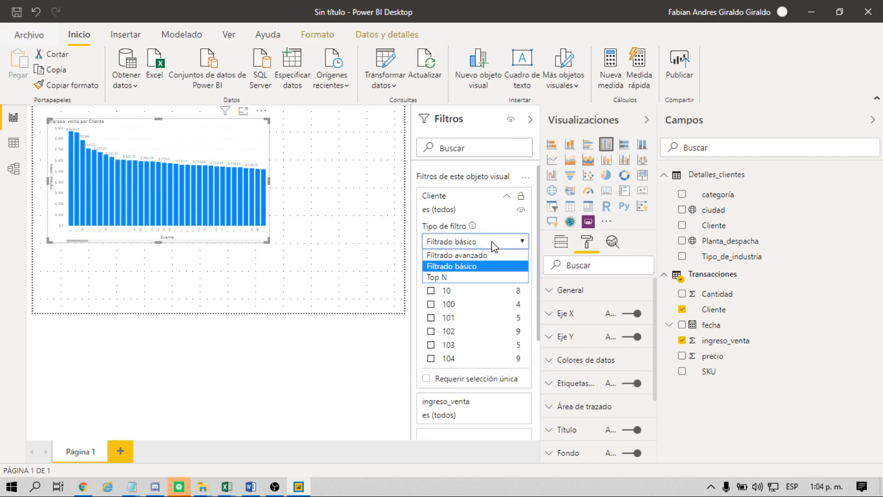
click(445, 277)
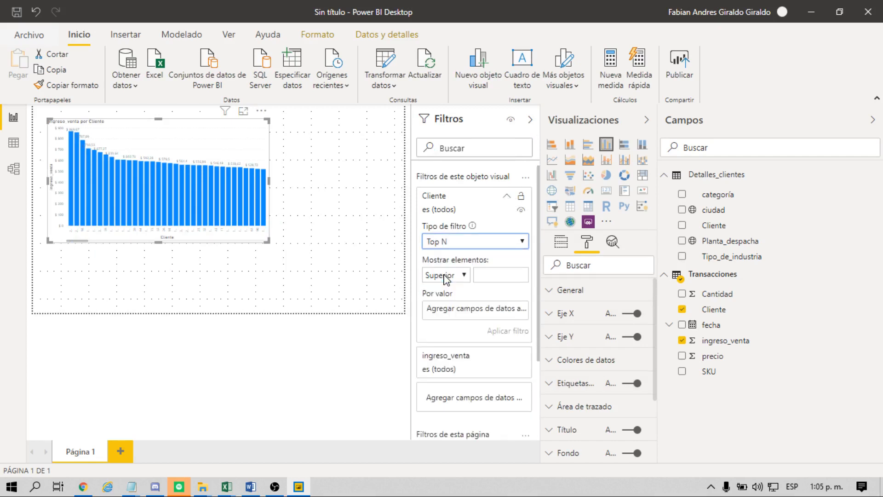
click(483, 273)
text(10)
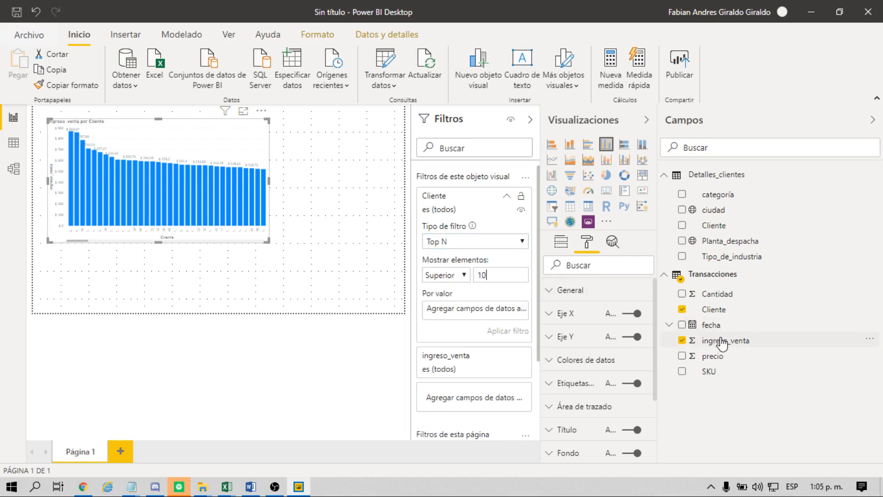
drag(722, 341, 508, 317)
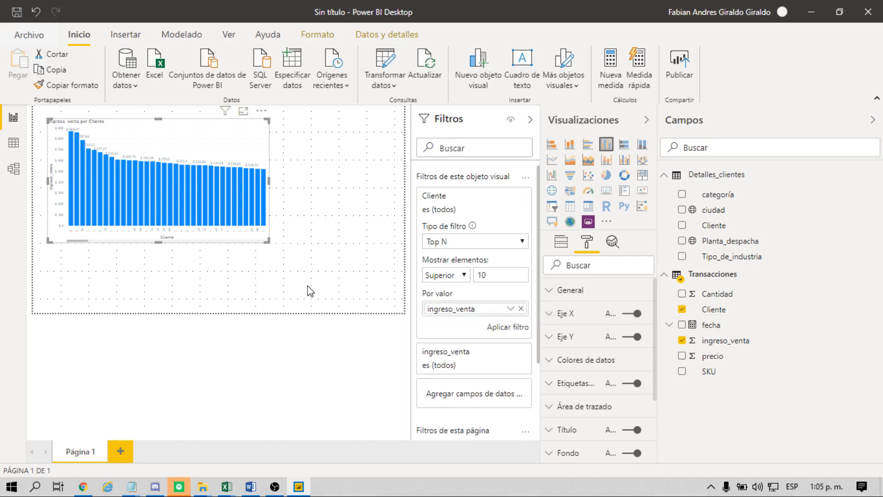
click(329, 274)
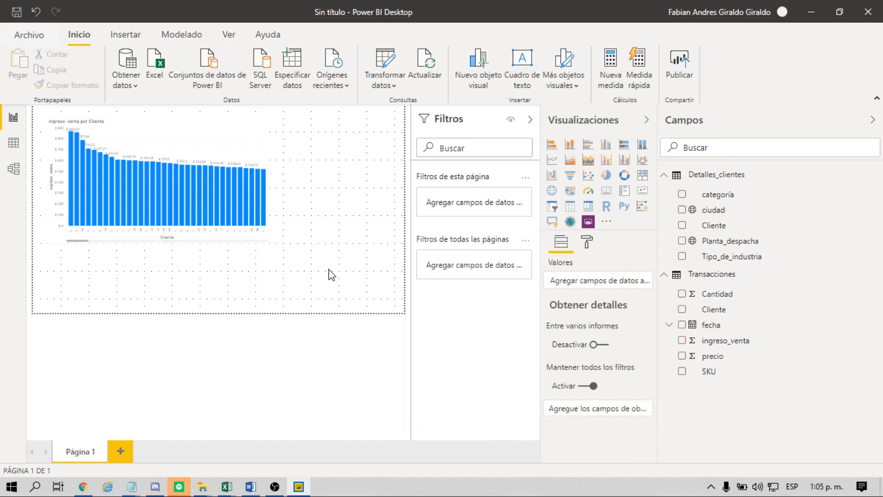
Limit the chart to the Superior 10 Cliente values by ingreso_venta and apply the filter.
click(252, 121)
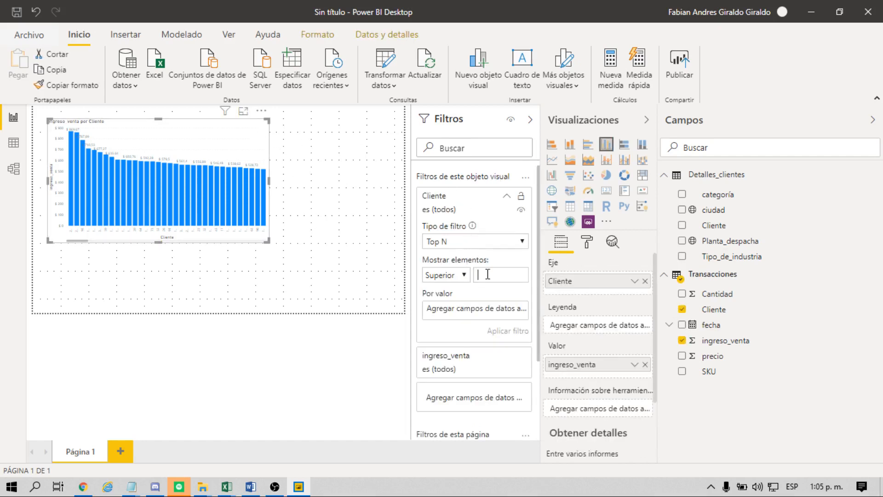
text(10)
drag(537, 319, 514, 319)
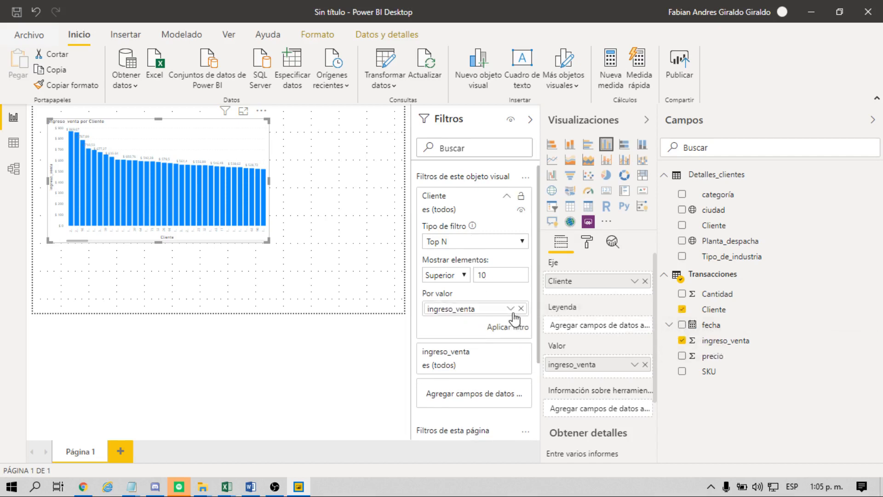
scroll(510, 322, down, 3)
scroll(503, 358, up, 3)
click(508, 330)
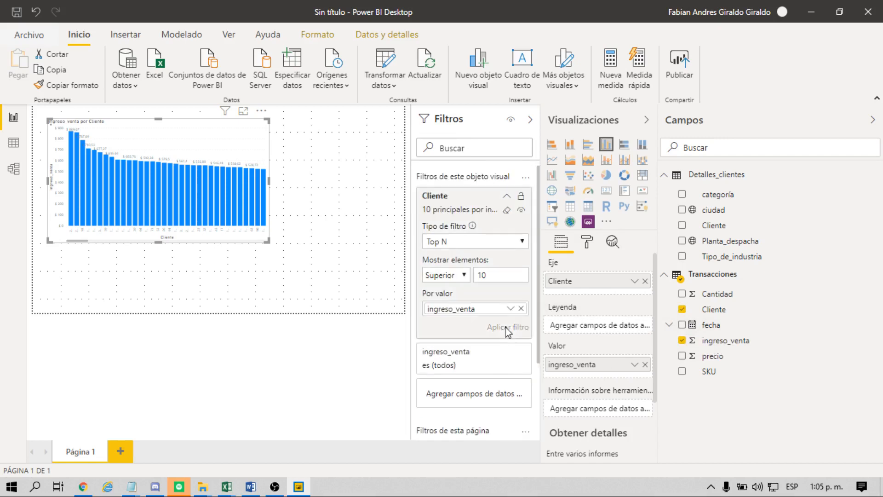
click(355, 199)
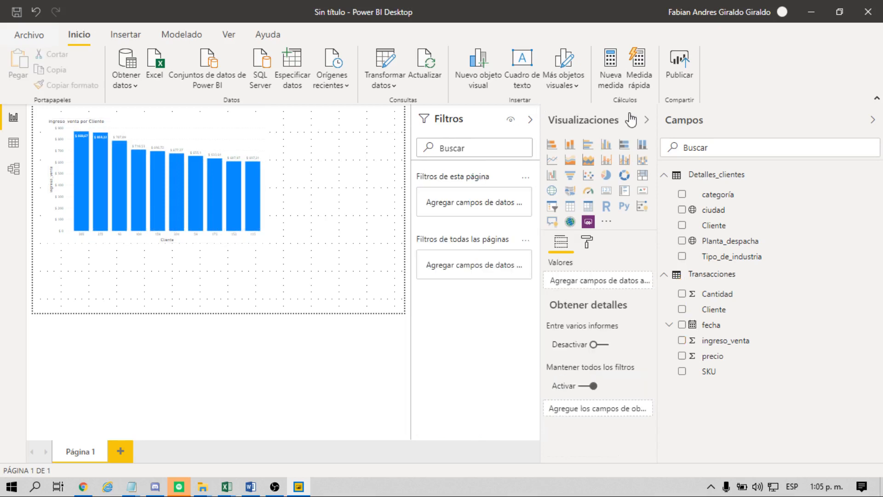
Collapse the Visualizaciones pane and shrink the filtered Cliente chart to a little over a third of the page width.
click(646, 119)
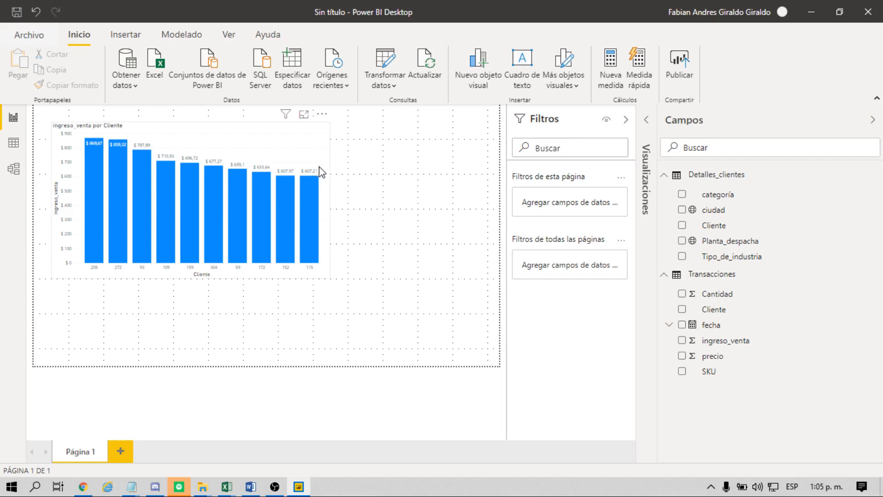
click(309, 159)
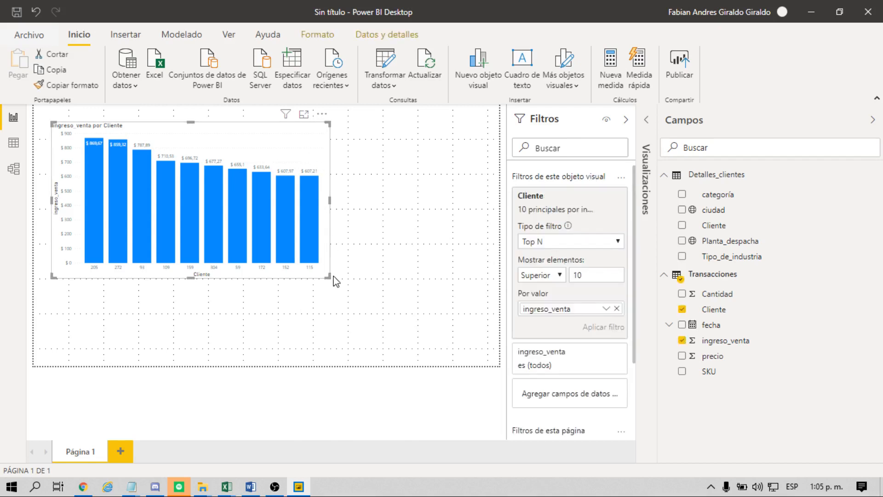
mouse_move(94, 164)
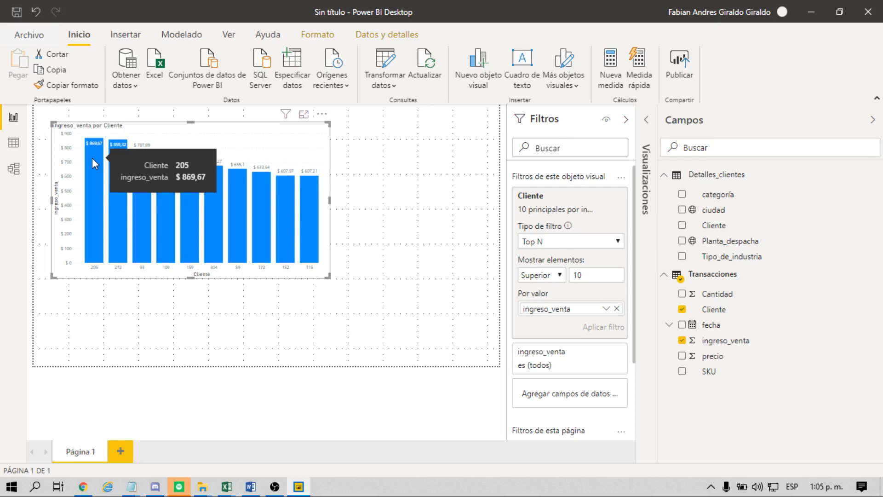
drag(329, 277, 224, 249)
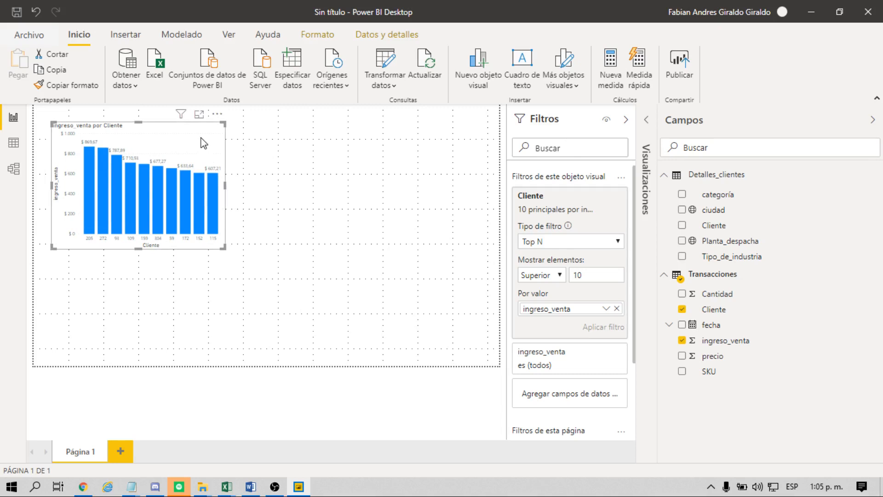
Move the ingreso_venta por Cliente chart into the page's upper-left corner.
click(229, 35)
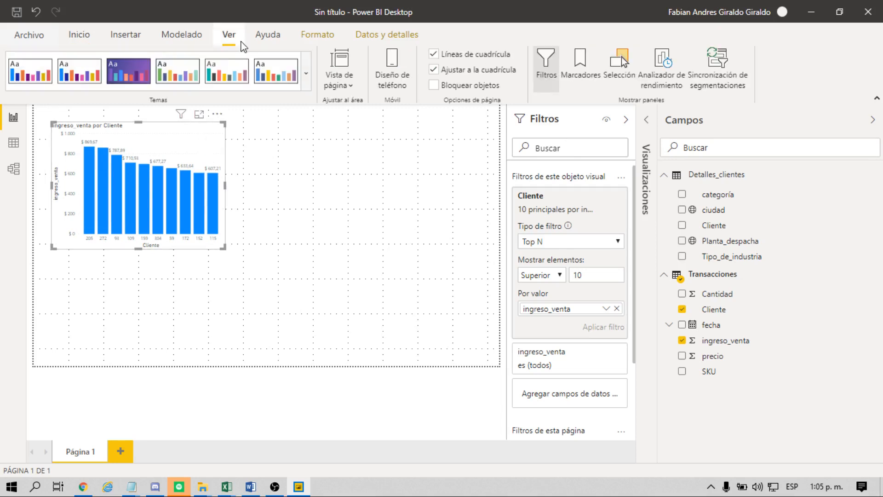
click(79, 37)
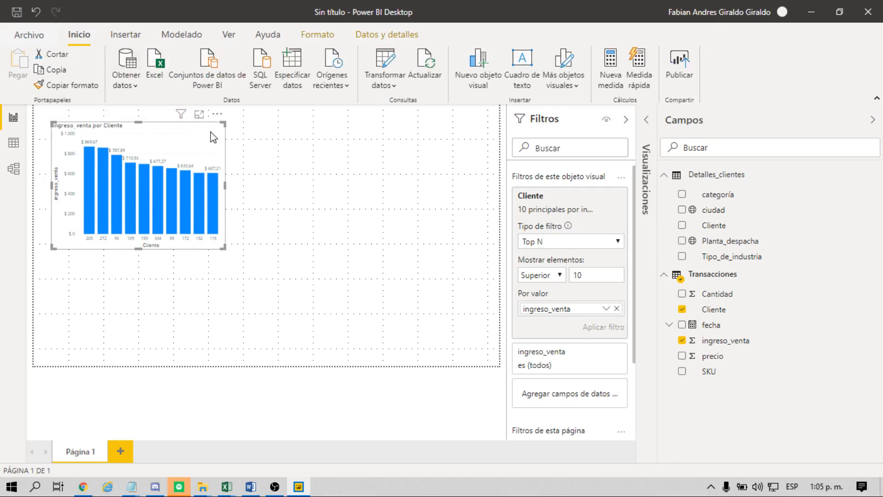
drag(213, 136, 203, 125)
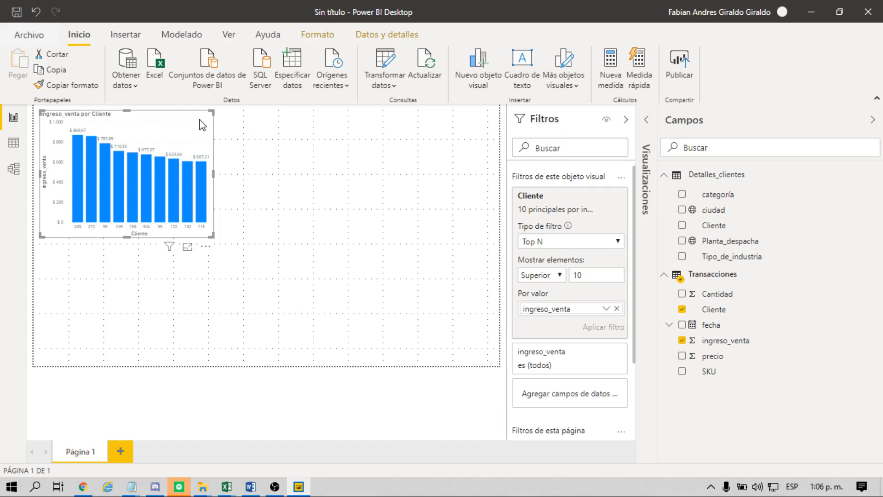
Create a ciudad map sized by ingreso_venta beside the client chart and enlarge it slightly.
click(497, 167)
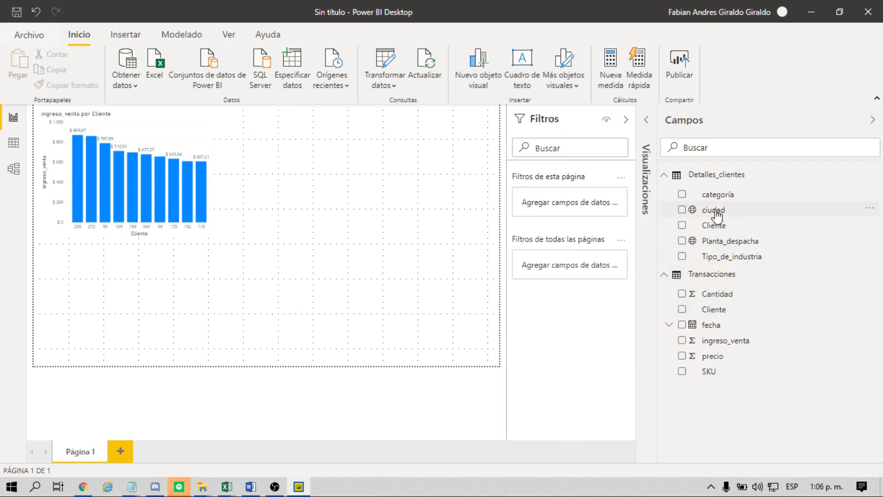
drag(714, 212, 311, 179)
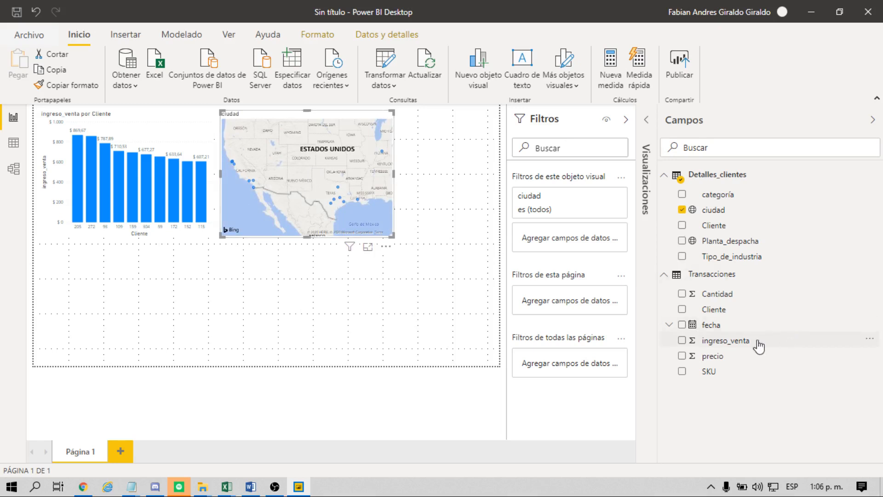
drag(736, 342, 347, 186)
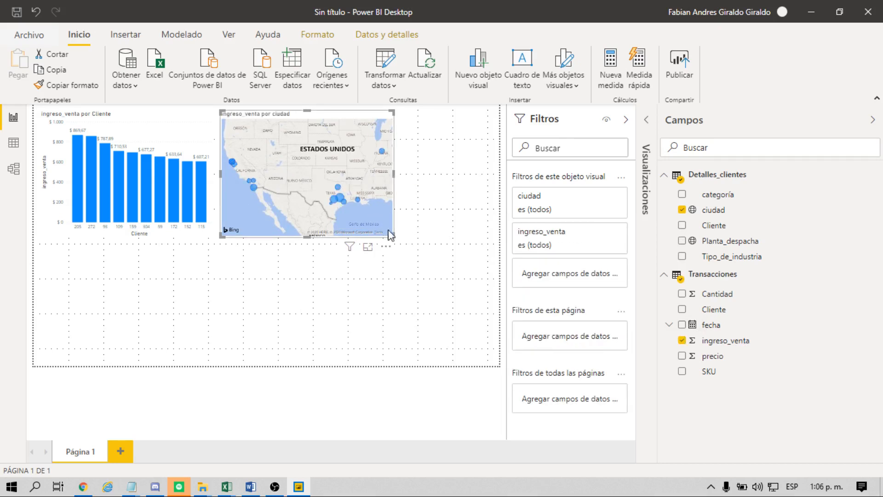
drag(393, 236, 405, 254)
mouse_move(347, 207)
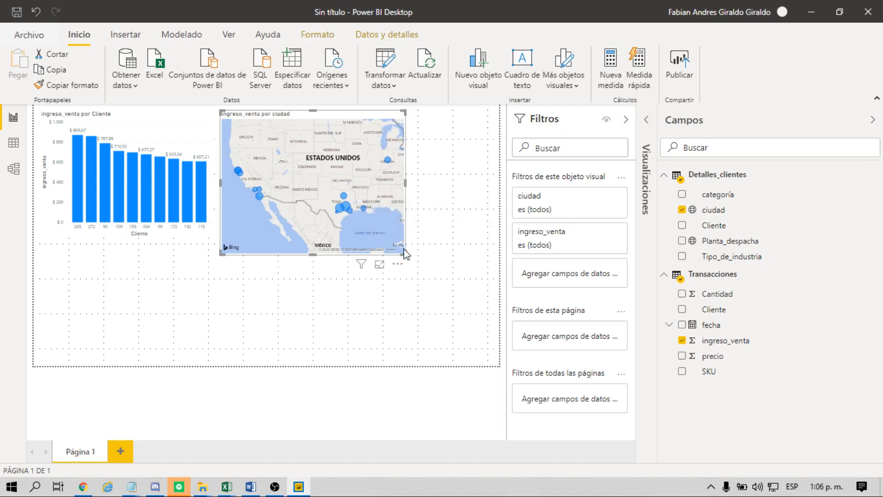
drag(404, 252, 399, 246)
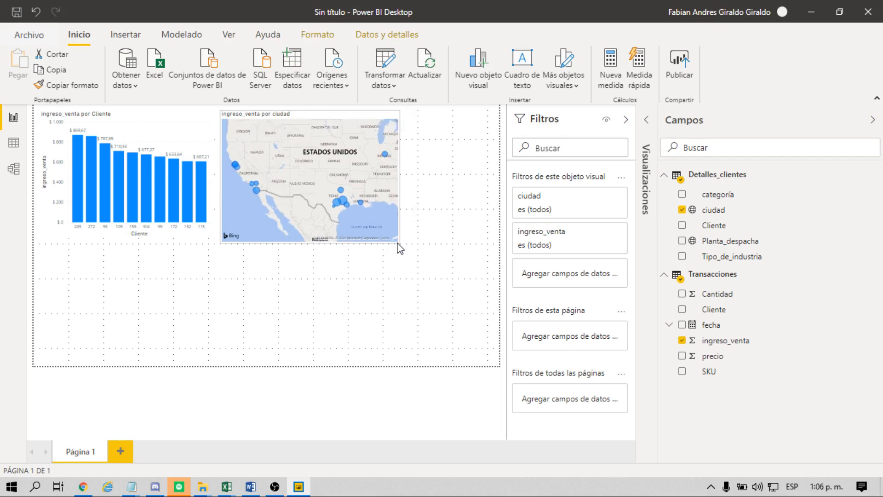
click(398, 244)
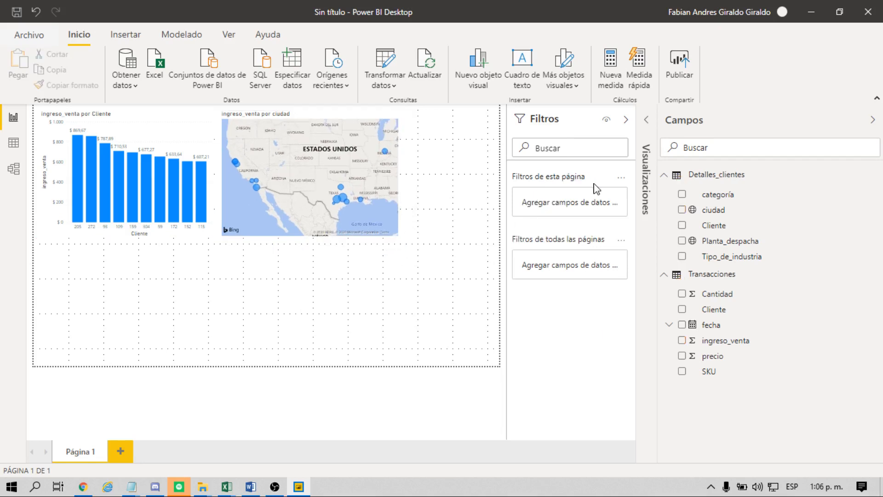
Turn on the category labels for the ciudad map in its format settings.
click(646, 120)
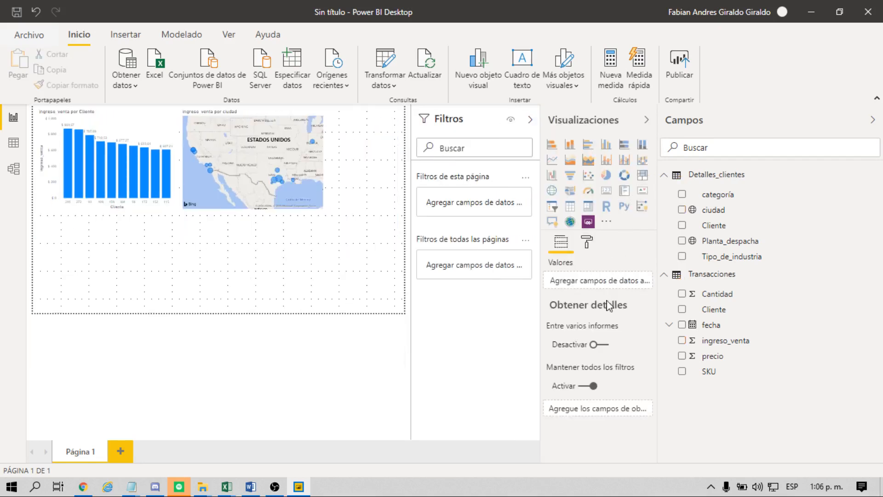
click(590, 251)
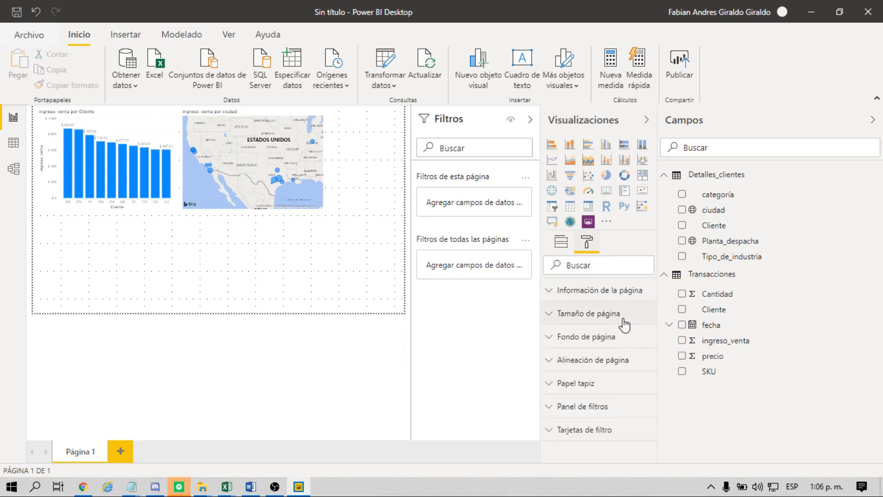
click(551, 297)
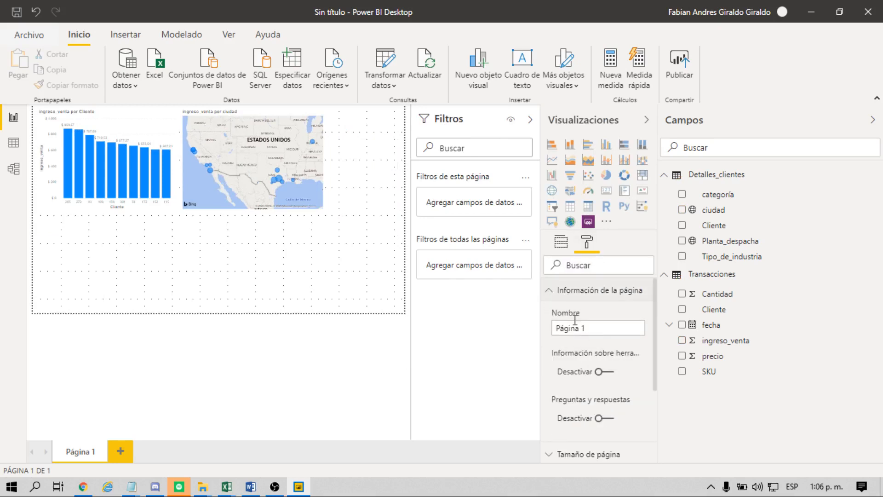
click(550, 292)
click(282, 144)
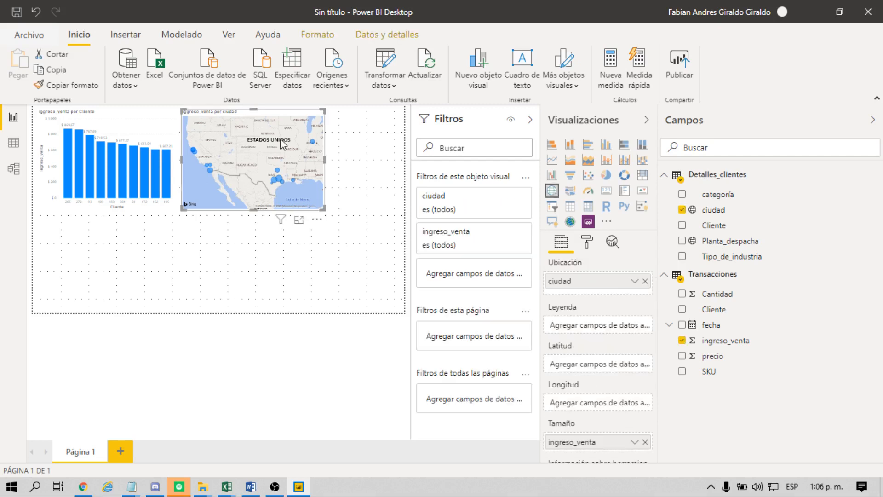
click(591, 242)
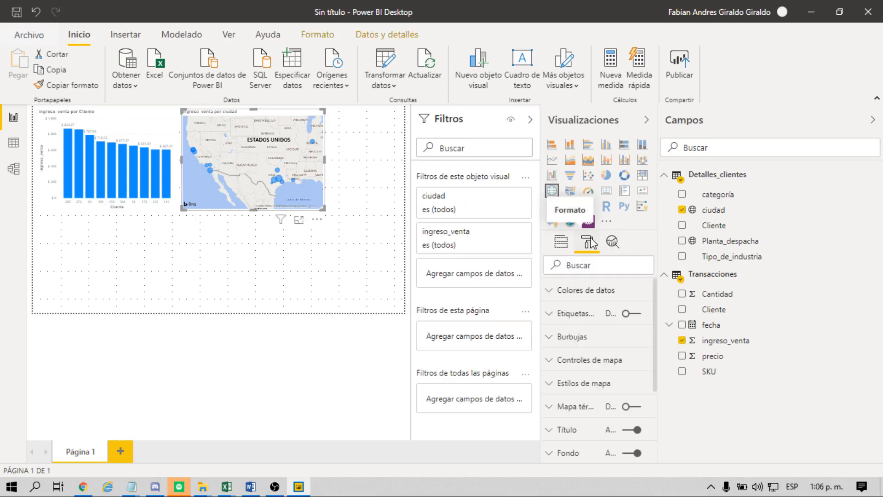
click(633, 316)
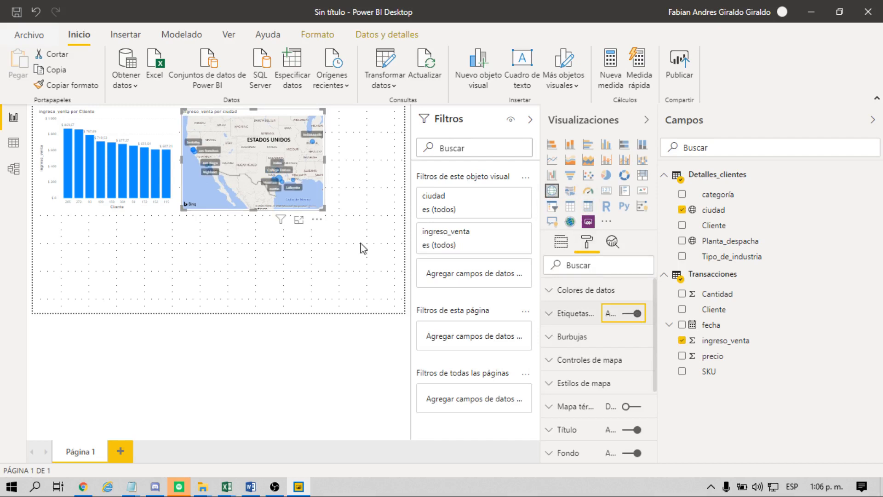
Shrink the ciudad map to about a third of the page width, leaving room beside it for another visual.
drag(325, 208, 306, 209)
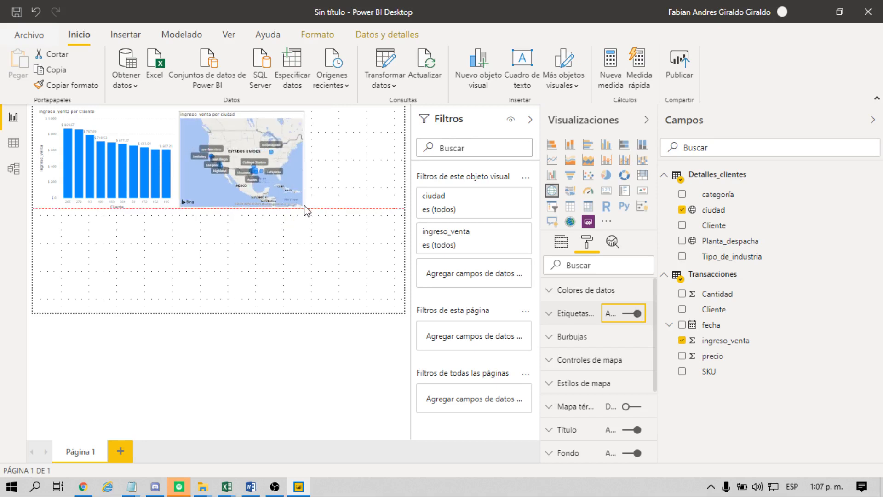
click(306, 254)
right_click(278, 122)
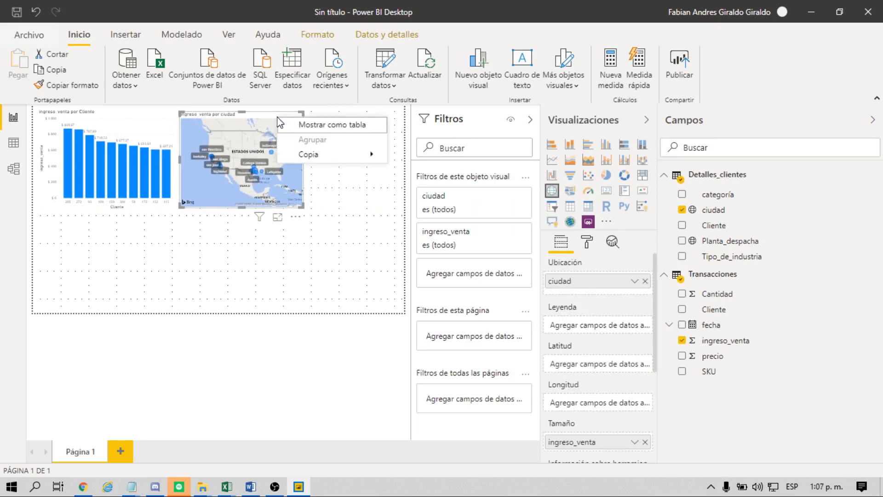
mouse_move(322, 154)
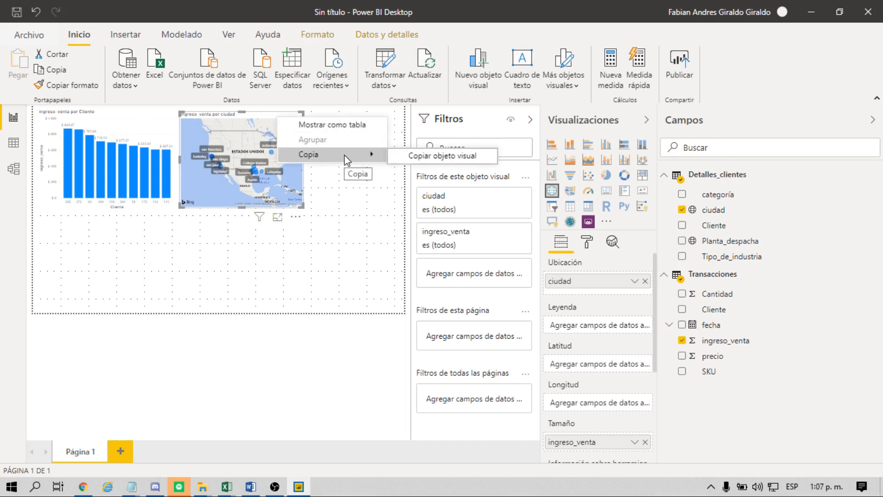
click(339, 224)
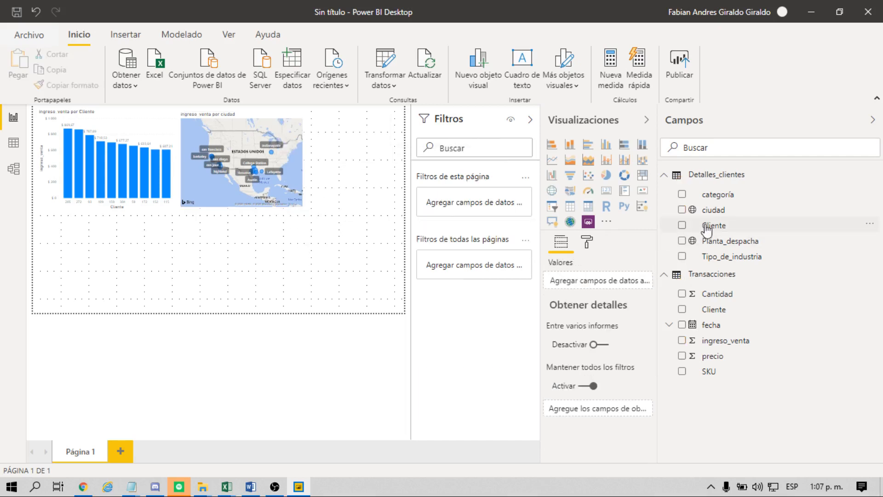
Add another visual of ingreso_venta by ciudad in the free space beside the map and change it to a treemap.
drag(739, 214, 377, 168)
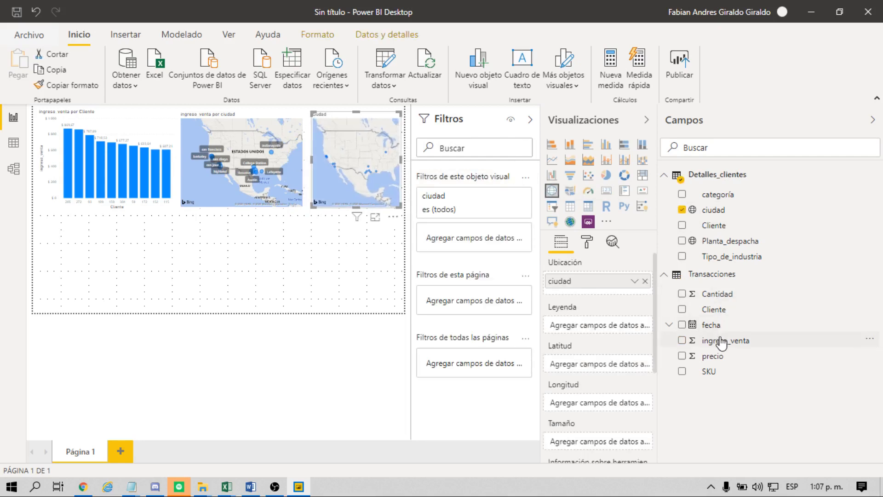
drag(720, 340, 362, 162)
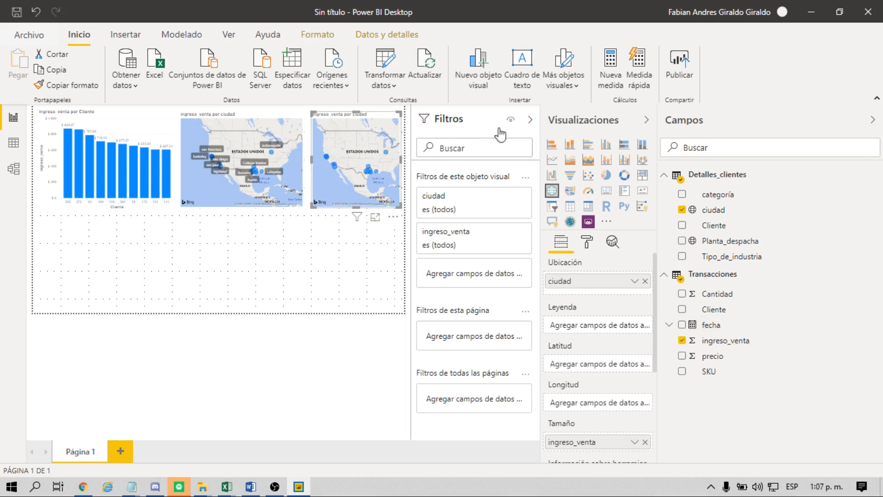
click(642, 176)
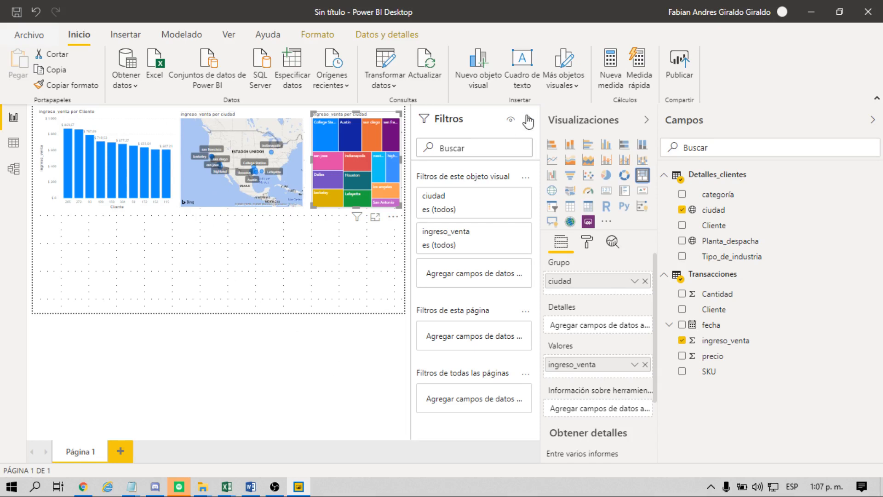
Collapse the Visualizaciones and Filtros panes to give the report page more room.
click(647, 121)
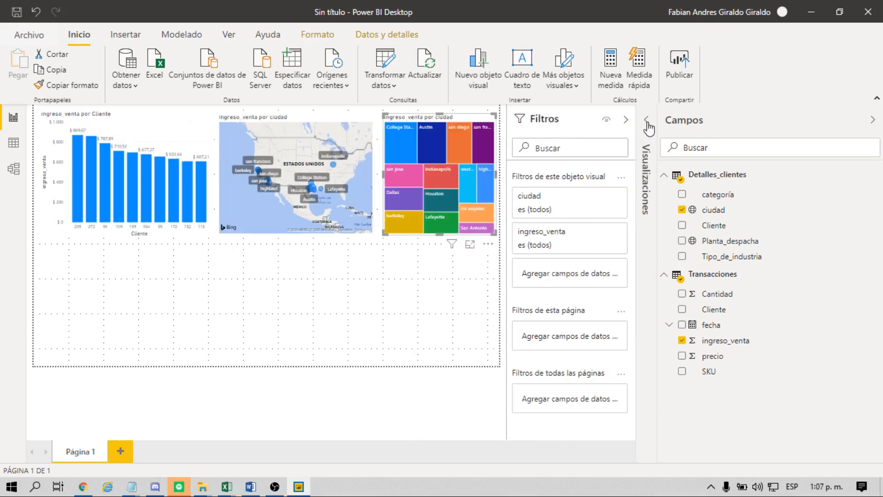
click(626, 120)
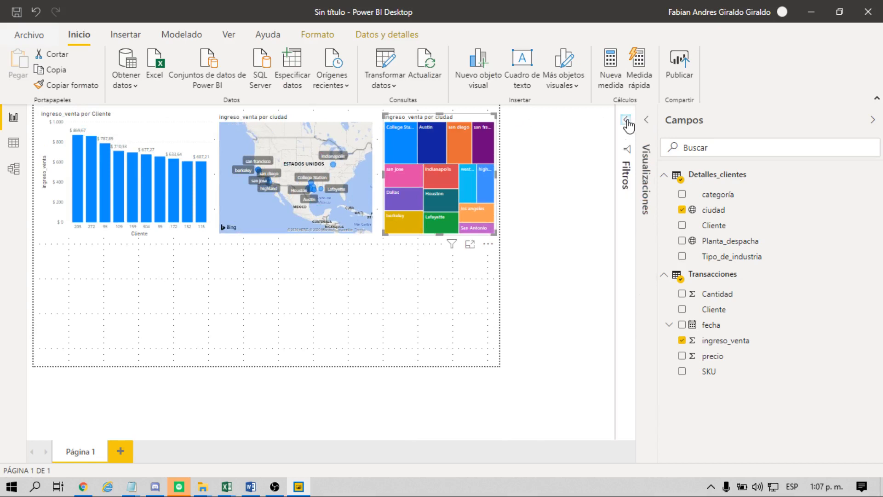
mouse_move(497, 155)
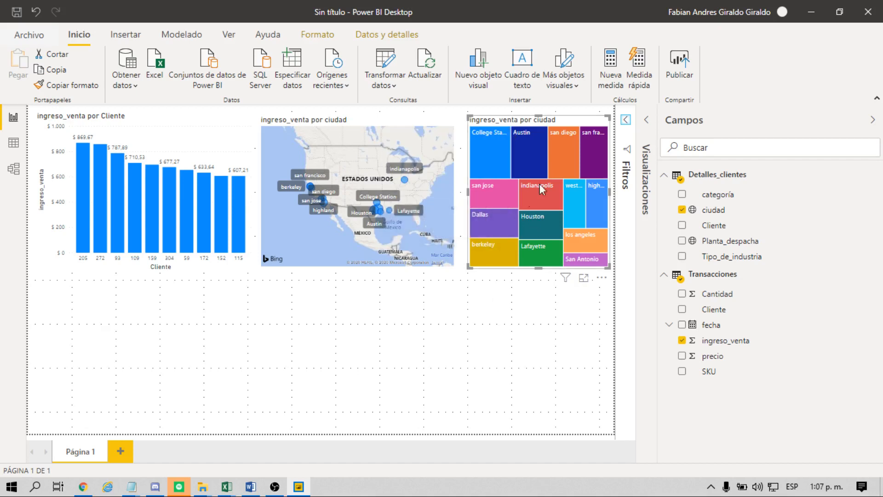
Convert the ciudad treemap to a clustered bar chart and turn on its data labels.
click(648, 119)
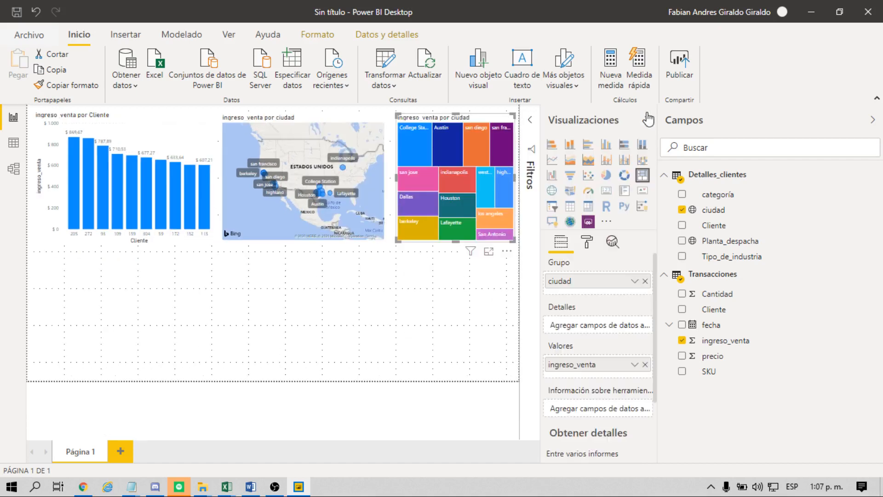
click(588, 148)
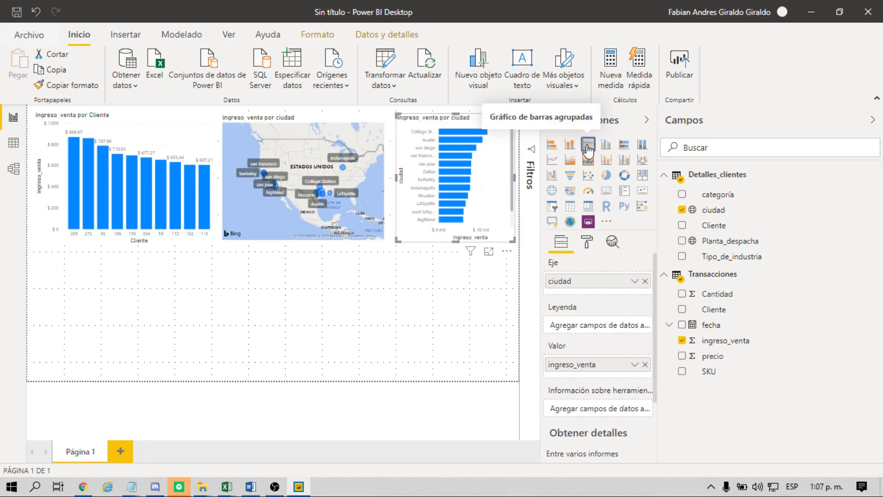
click(587, 243)
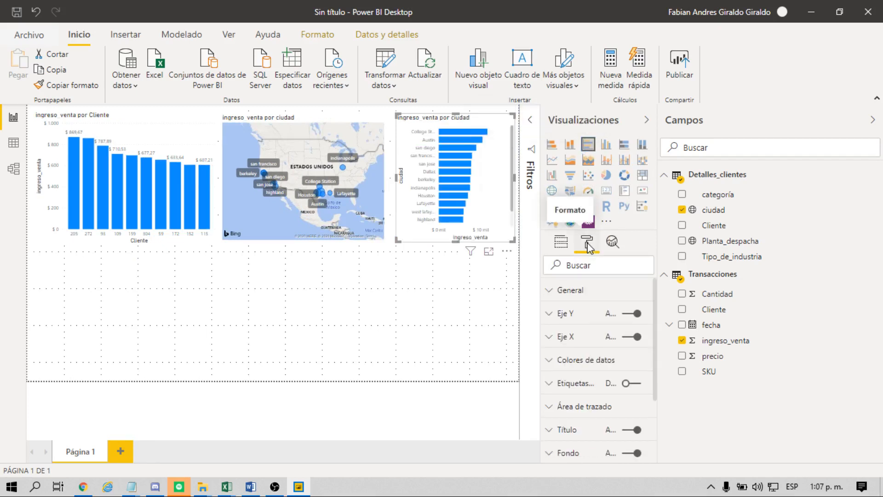
click(637, 384)
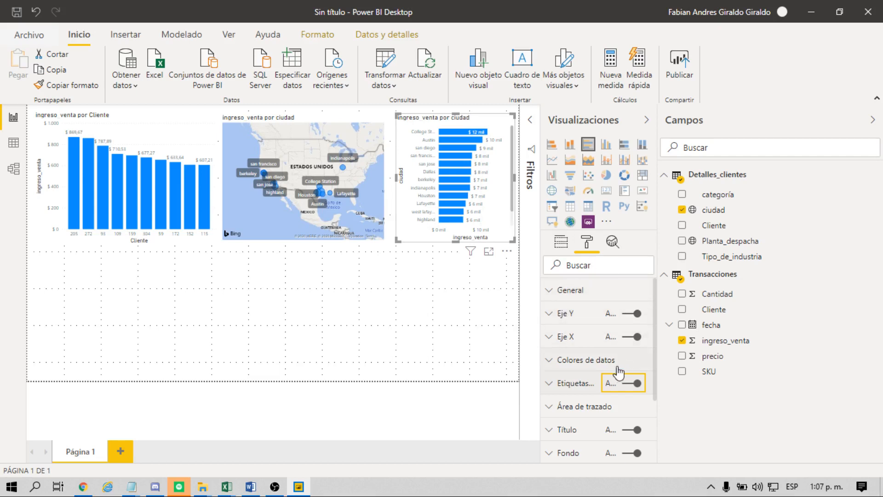
Set the default data colour of the ciudad bar chart to orange.
click(556, 365)
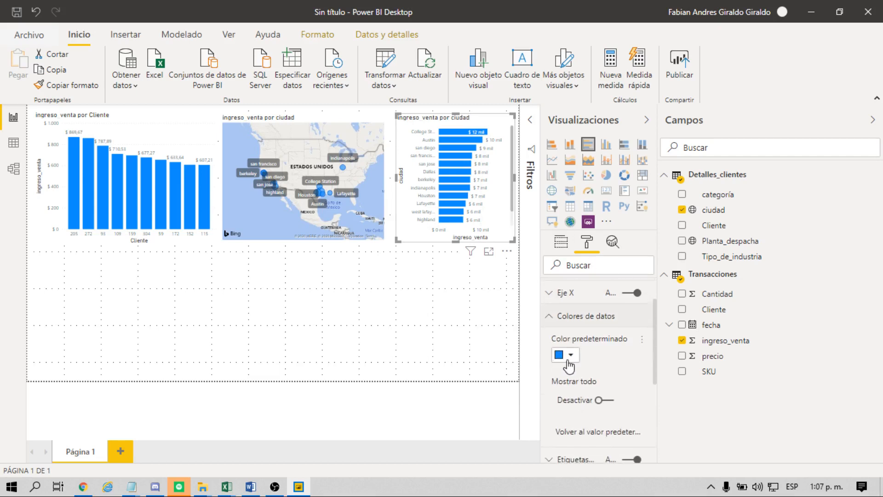
click(564, 354)
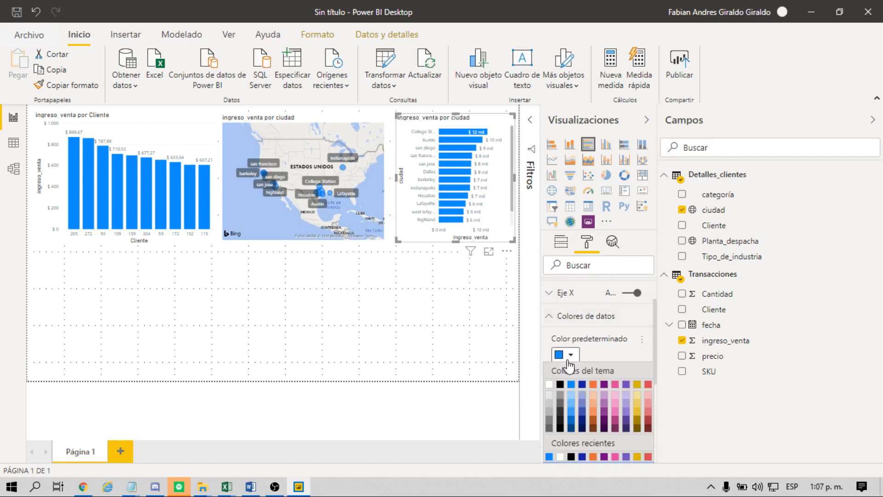
click(593, 413)
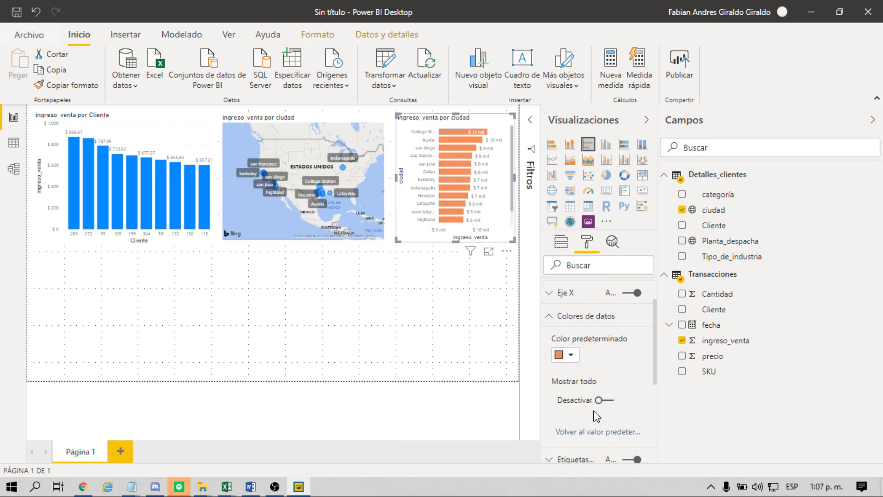
Create a Planta_despacha map sized by ingreso_venta in the empty area below the client column chart.
click(301, 283)
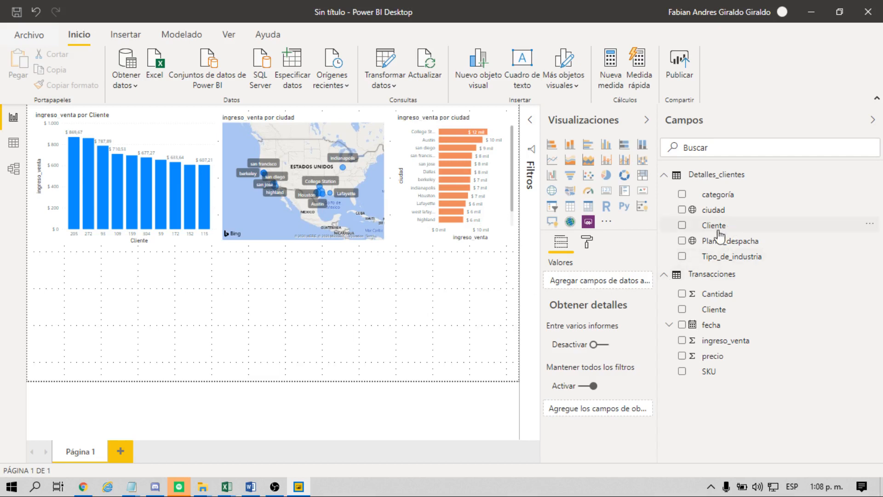
drag(714, 251, 106, 302)
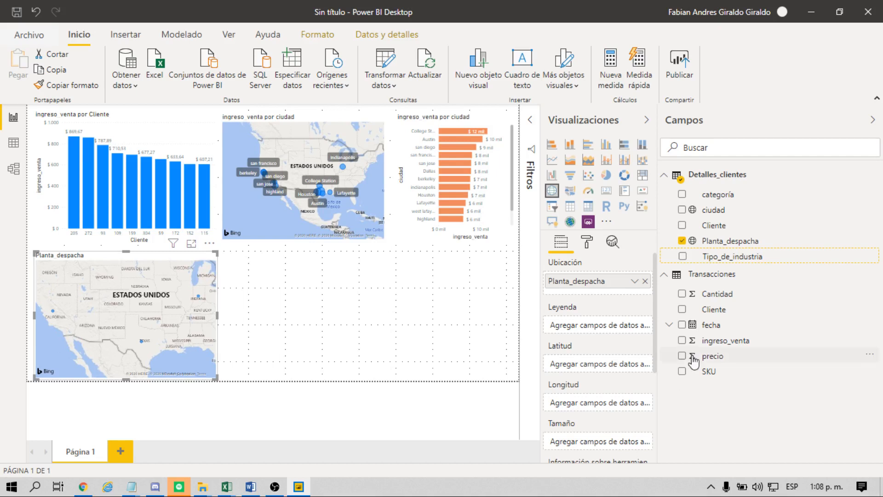
drag(735, 340, 169, 322)
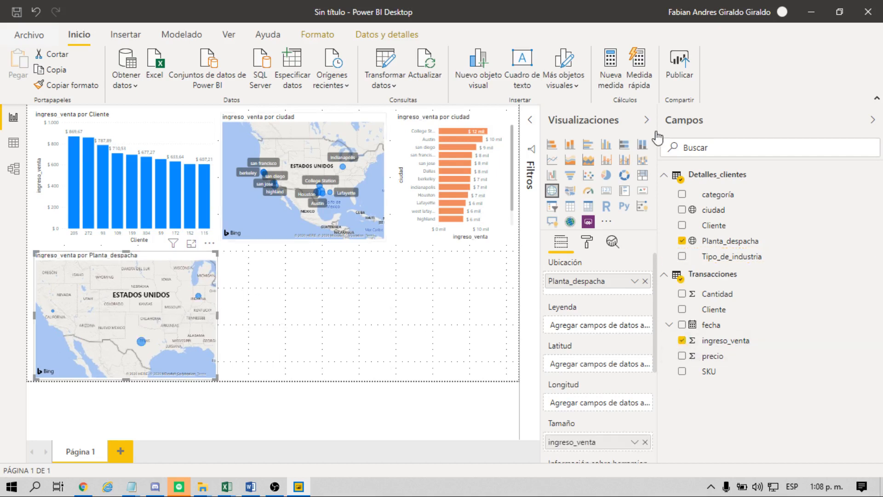
Convert the Planta_despacha map to a clustered bar chart and turn on its data labels.
click(588, 145)
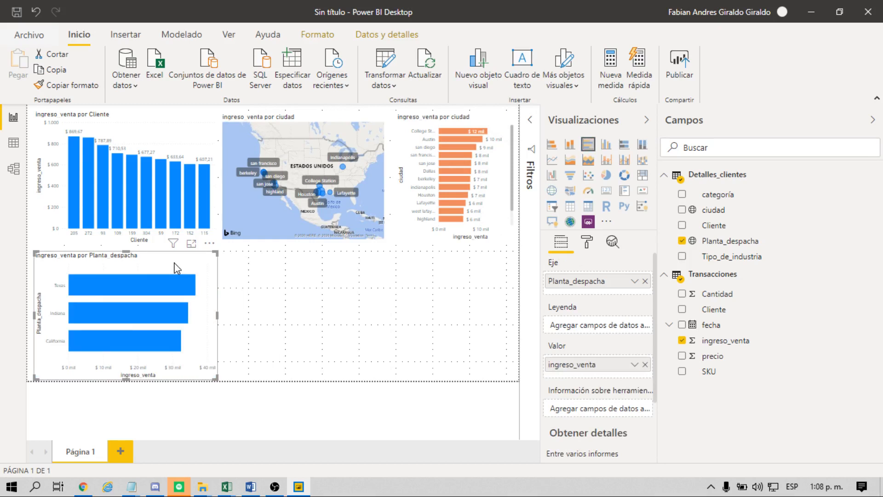
click(587, 244)
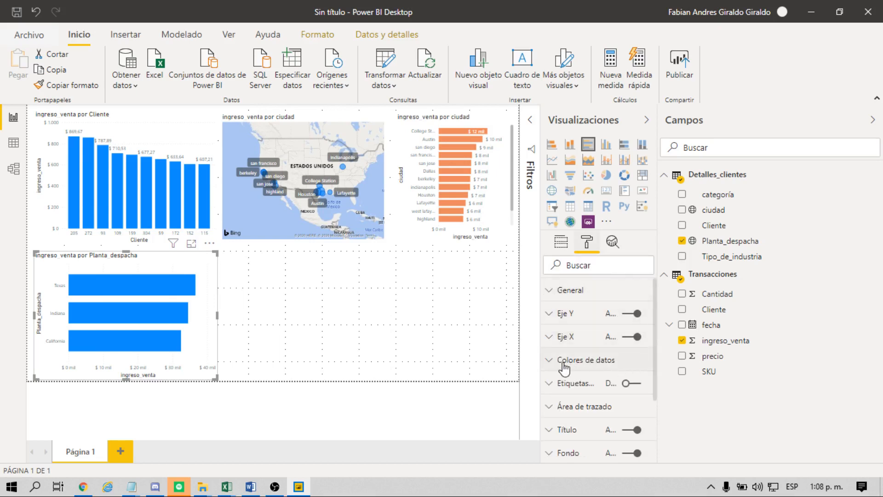
click(636, 385)
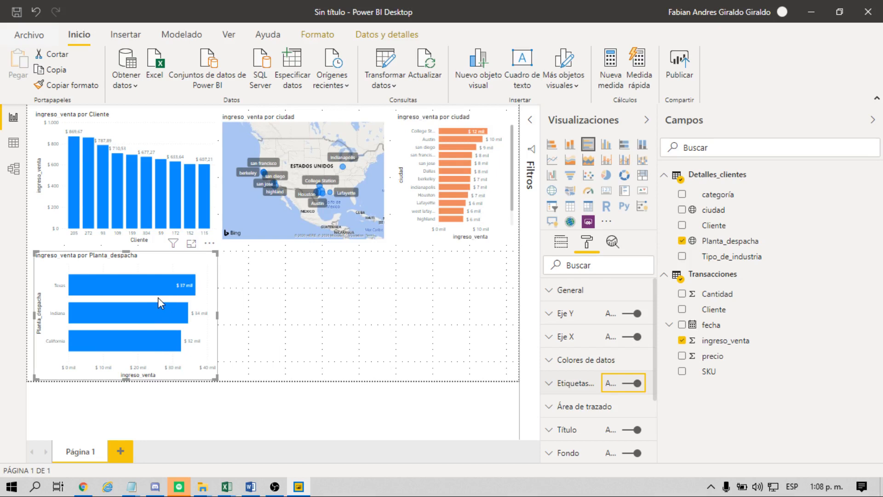
click(318, 302)
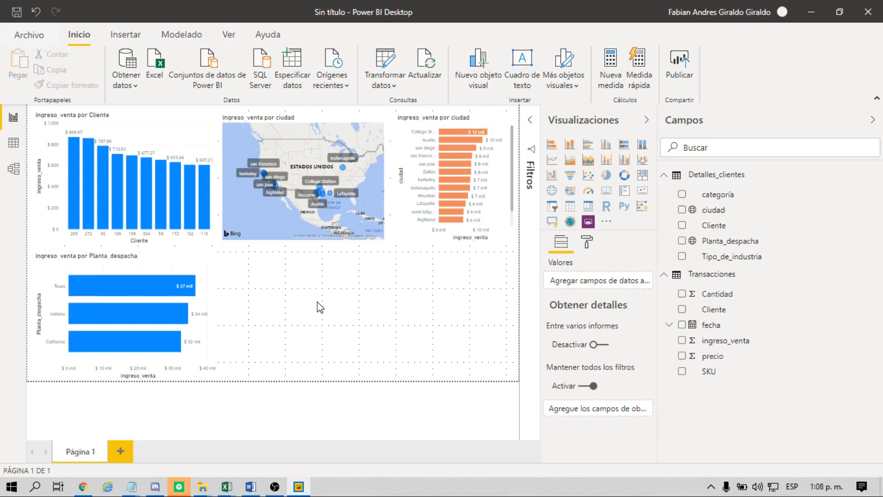
Create a stacked column chart of ingreso_venta by Mes from the fecha hierarchy, beside the Planta_despacha chart, and widen it.
click(669, 325)
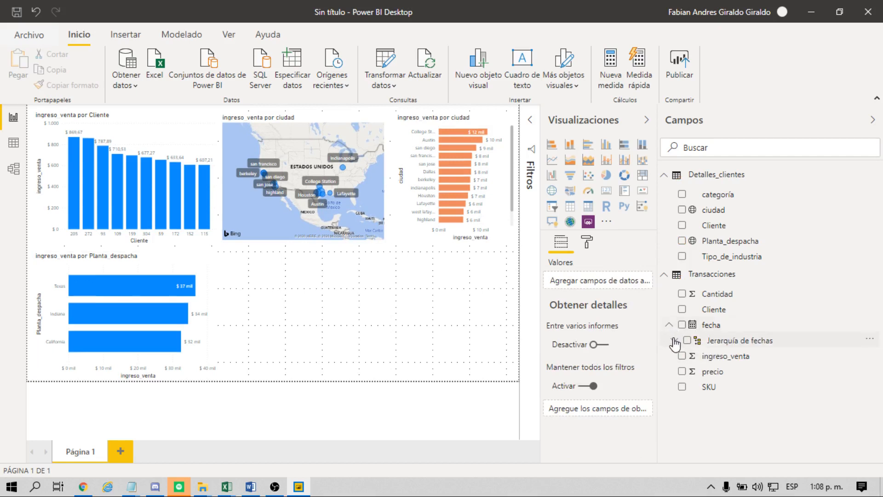
click(675, 341)
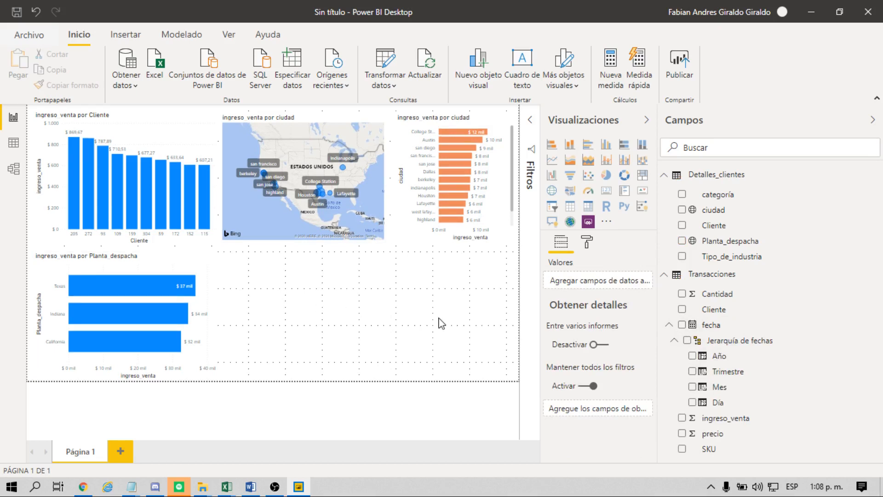
drag(728, 394, 331, 316)
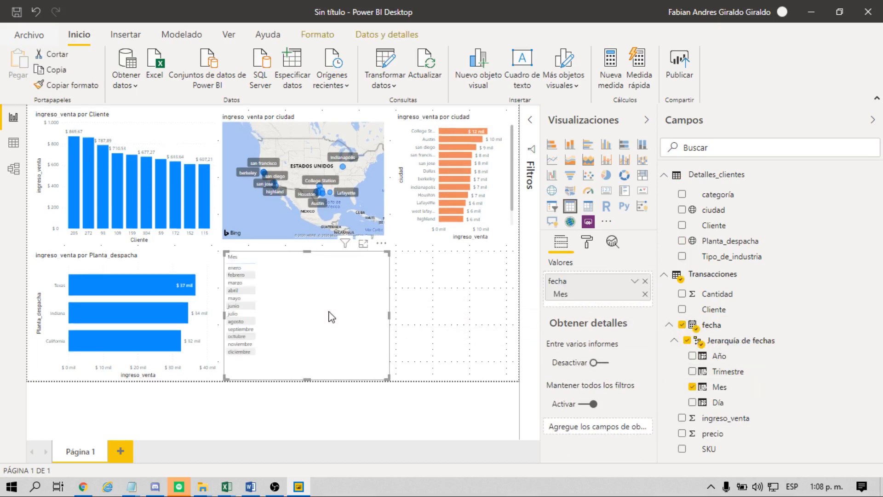
drag(733, 419, 334, 296)
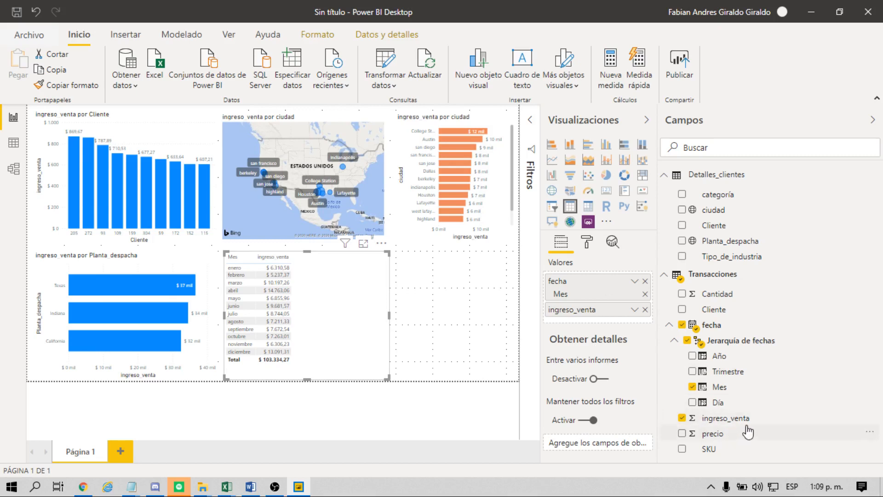
click(757, 422)
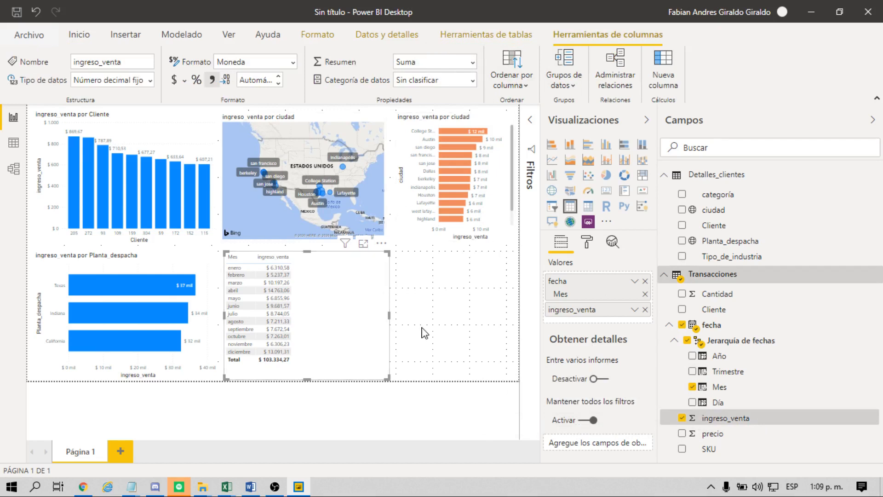
click(569, 144)
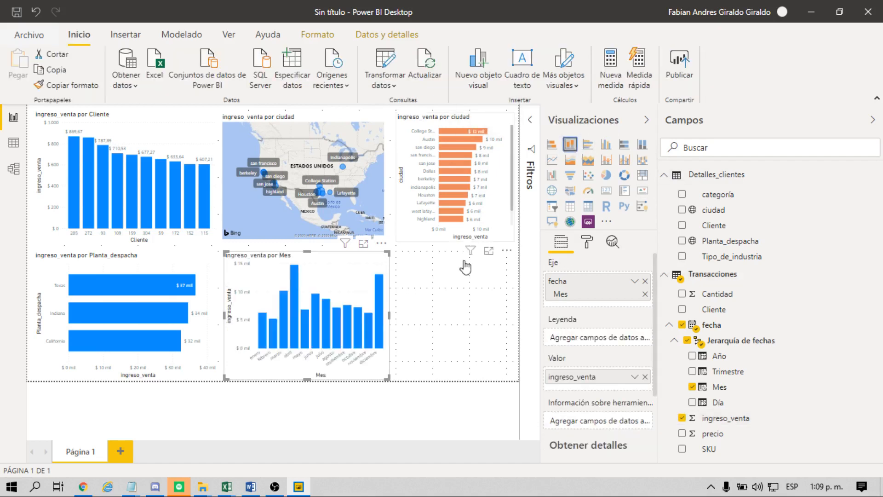
drag(425, 322, 462, 325)
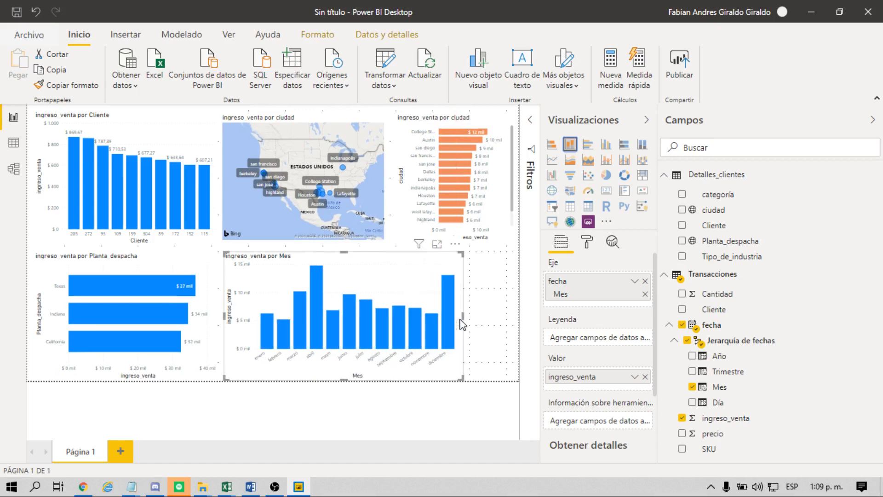
Set the default data colour of the Mes column chart to gold and turn on its data labels.
click(588, 244)
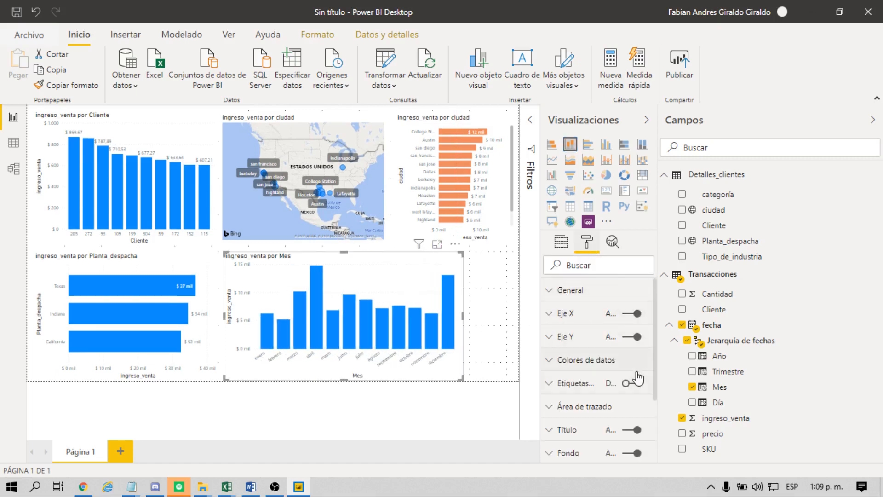
click(549, 360)
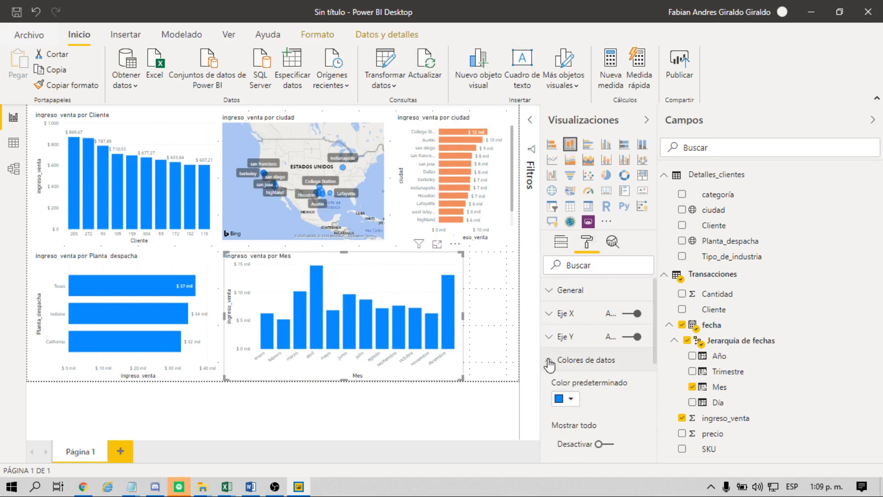
click(570, 399)
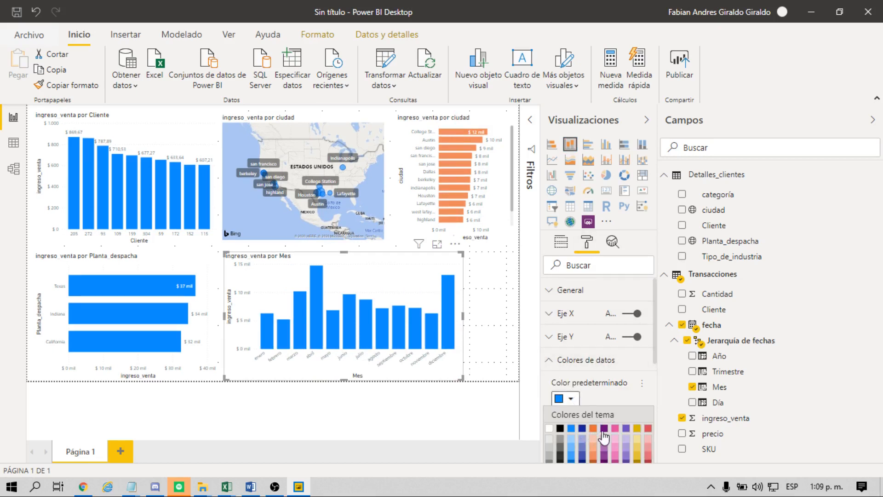
click(637, 428)
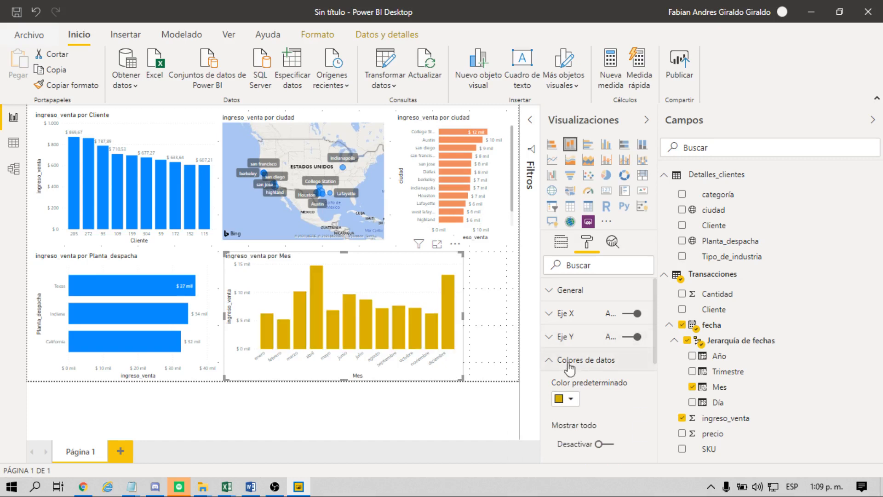
click(550, 360)
click(639, 384)
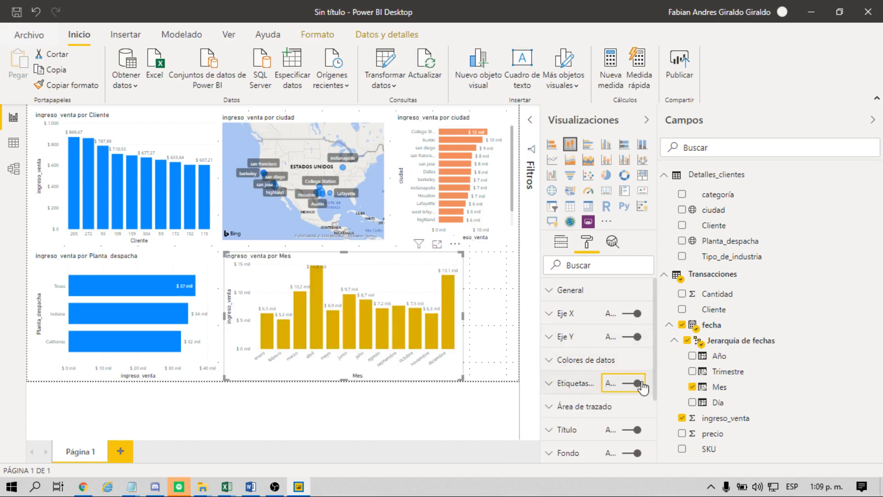
click(490, 306)
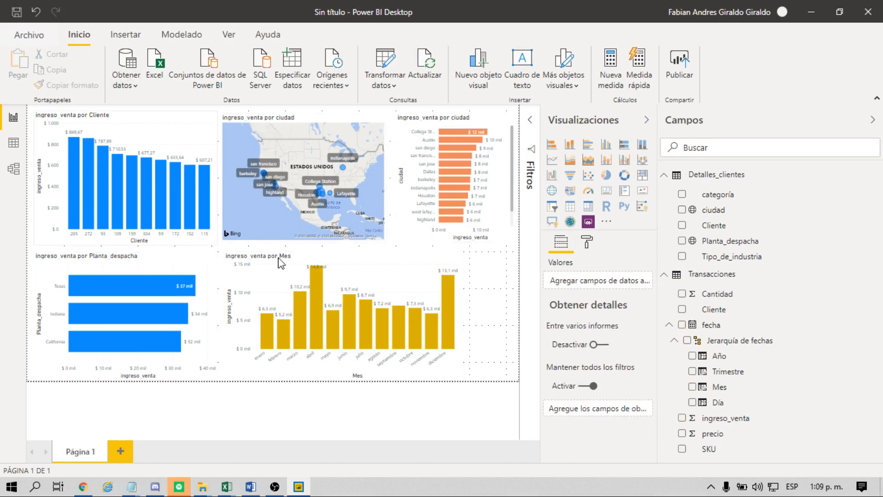
Add a second report page and place a categoría table near the upper-left corner of its canvas.
click(121, 453)
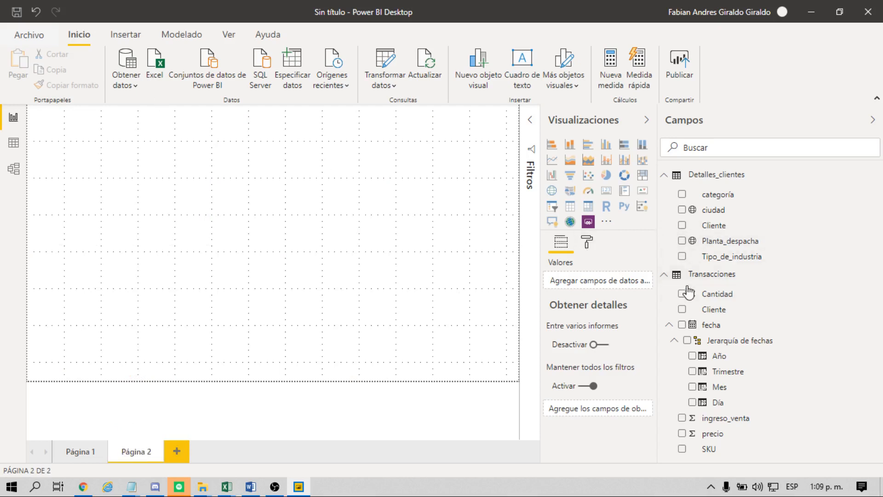
click(665, 276)
drag(730, 203, 133, 154)
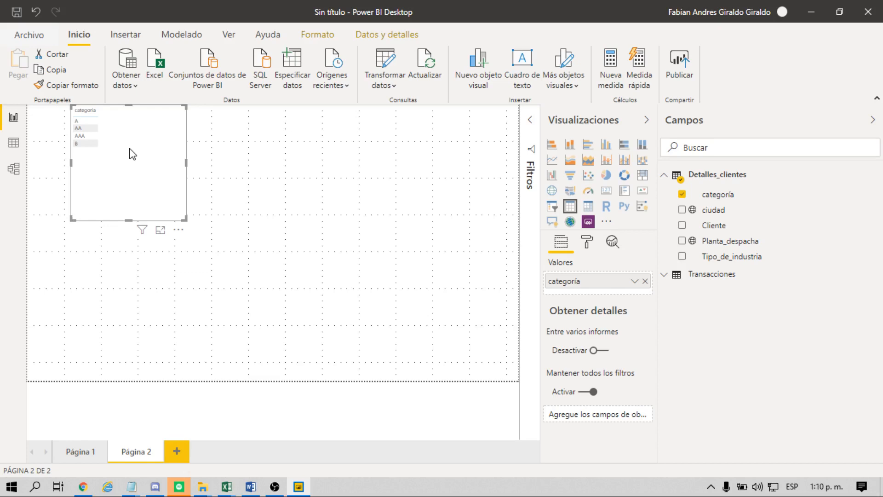
drag(132, 154, 120, 180)
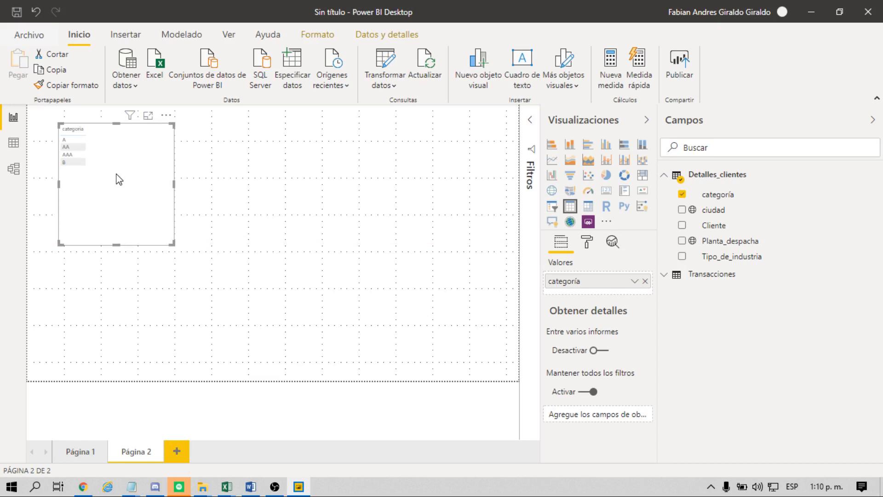
Add ingreso_venta to the categoría table, convert it to a clustered bar chart, and enlarge it in the canvas's upper-left corner.
click(664, 277)
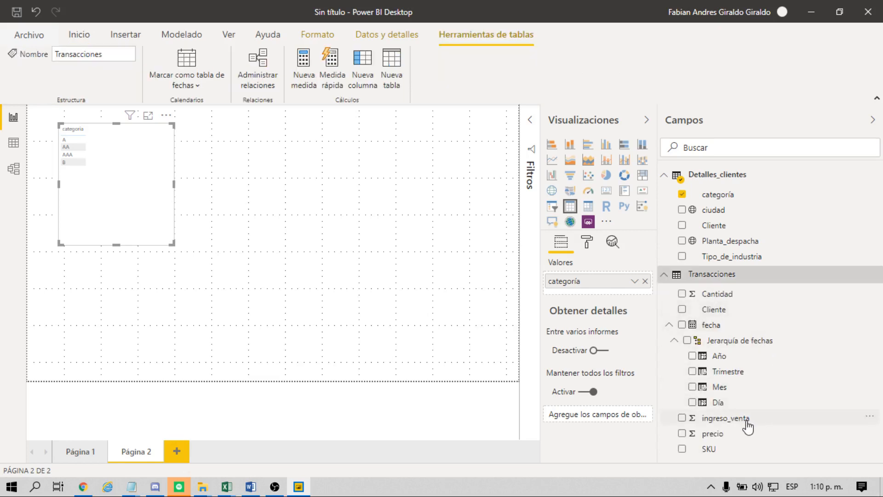
drag(749, 418, 154, 180)
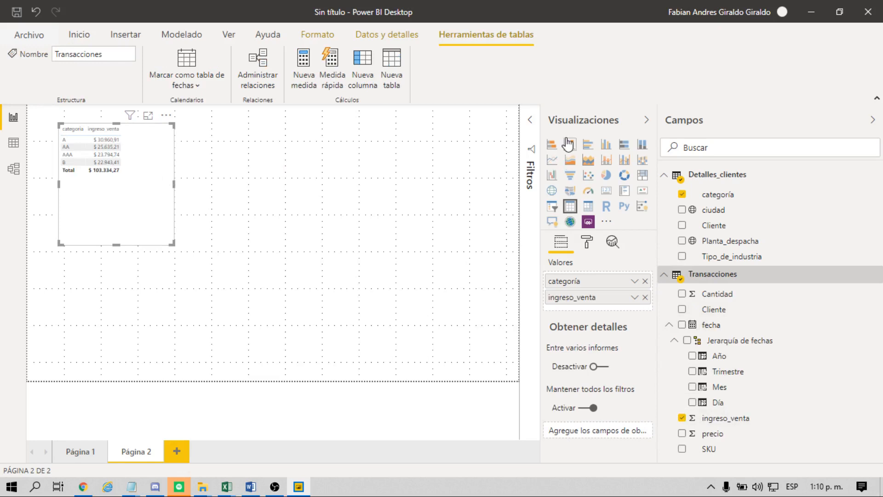
click(588, 145)
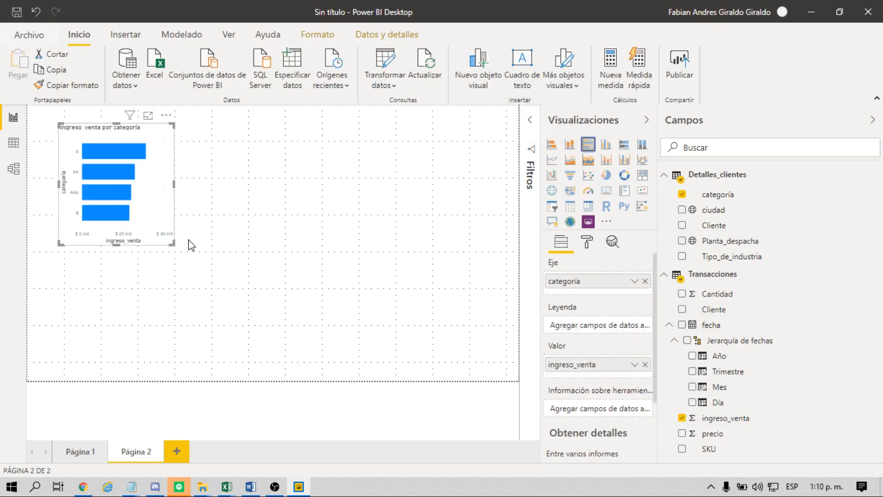
click(197, 261)
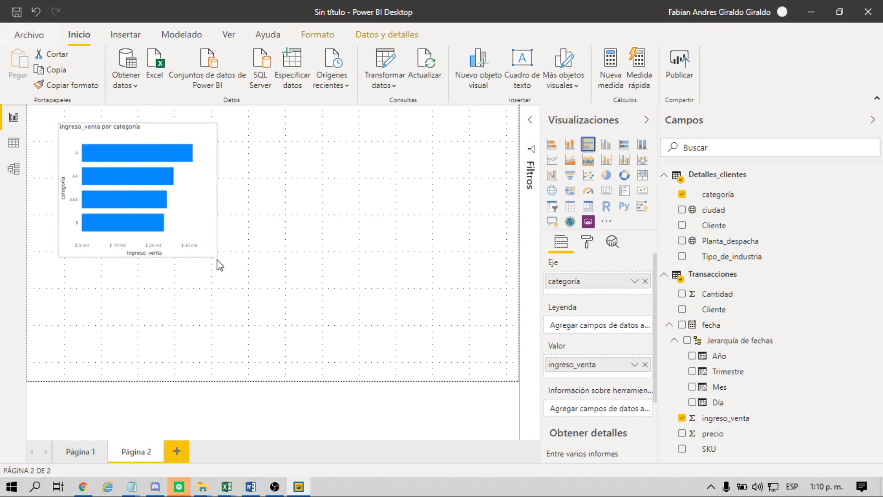
drag(207, 142, 183, 135)
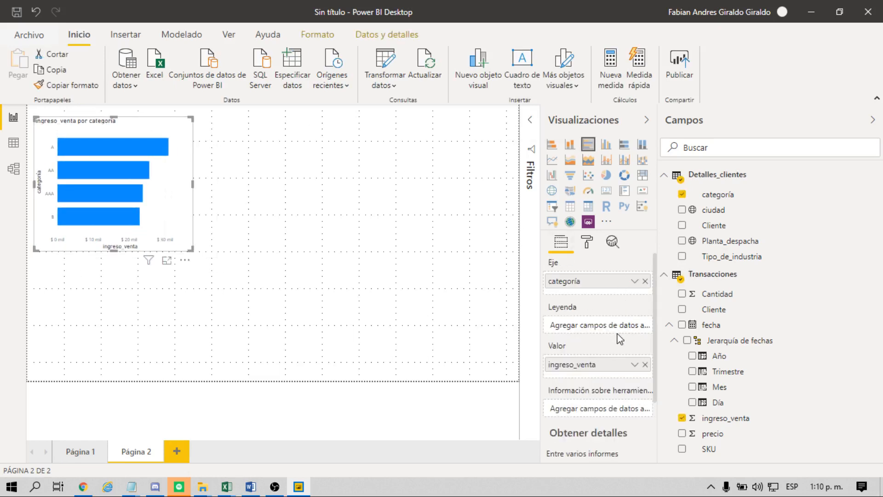
Turn on data labels for the categoría bar chart.
scroll(614, 357, down, 2)
scroll(614, 358, up, 2)
click(587, 242)
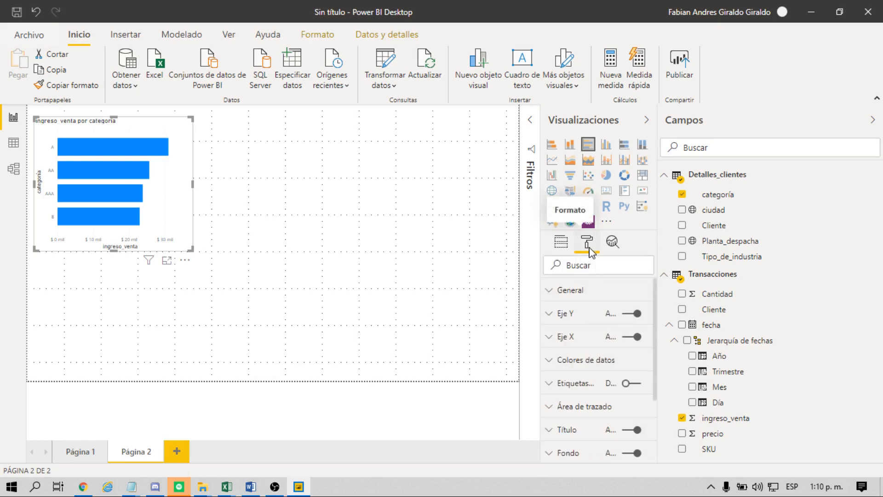
click(630, 383)
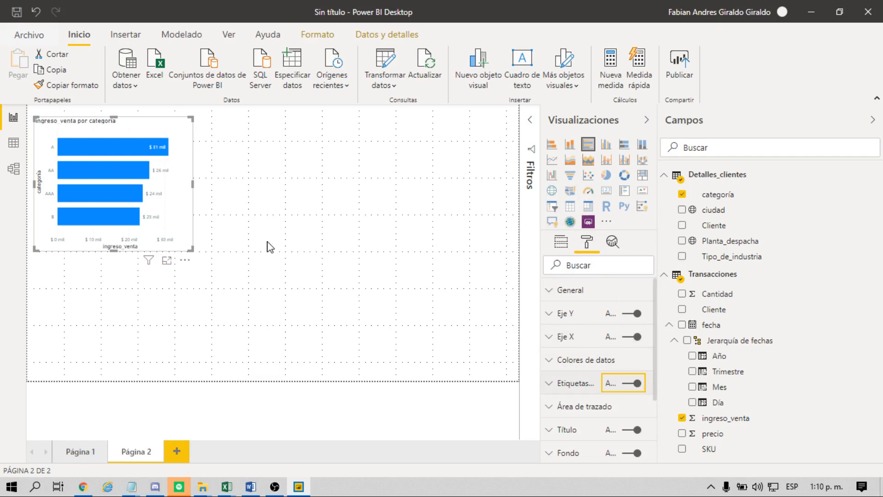
click(239, 282)
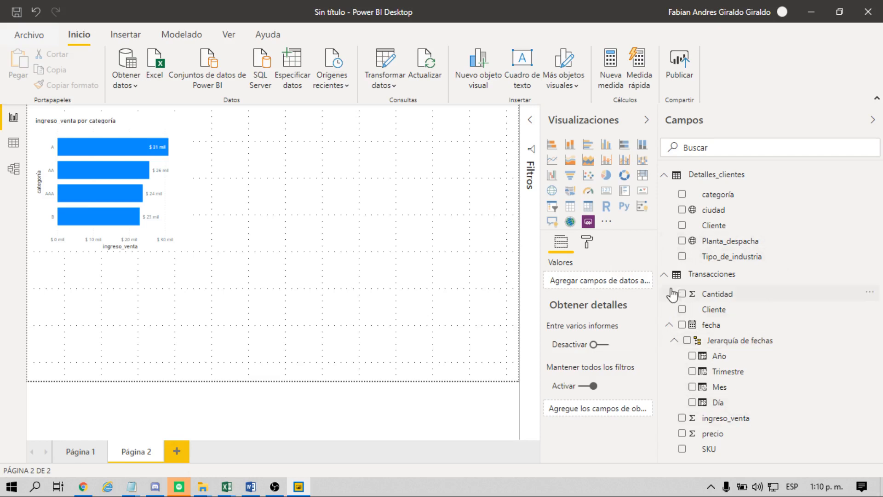
Create a slightly enlarged stacked column chart of ingreso_venta by Tipo_de_industria beside the categoría chart.
drag(718, 258, 312, 165)
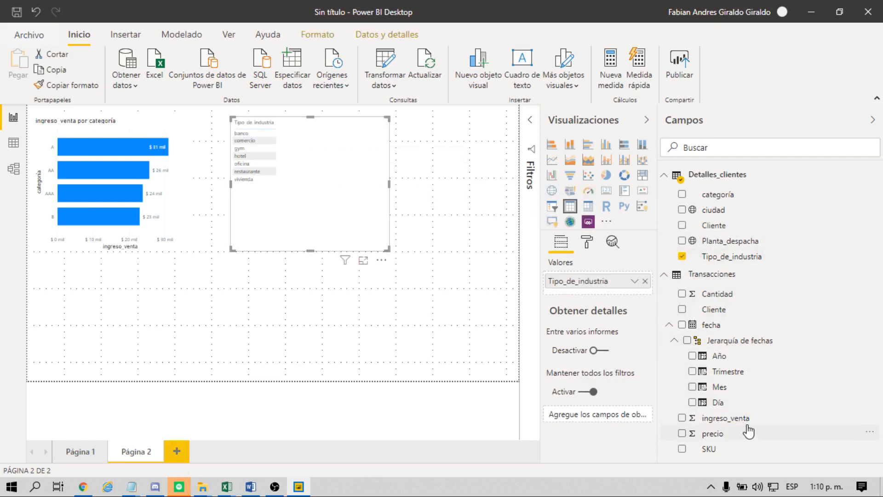
drag(745, 418, 374, 174)
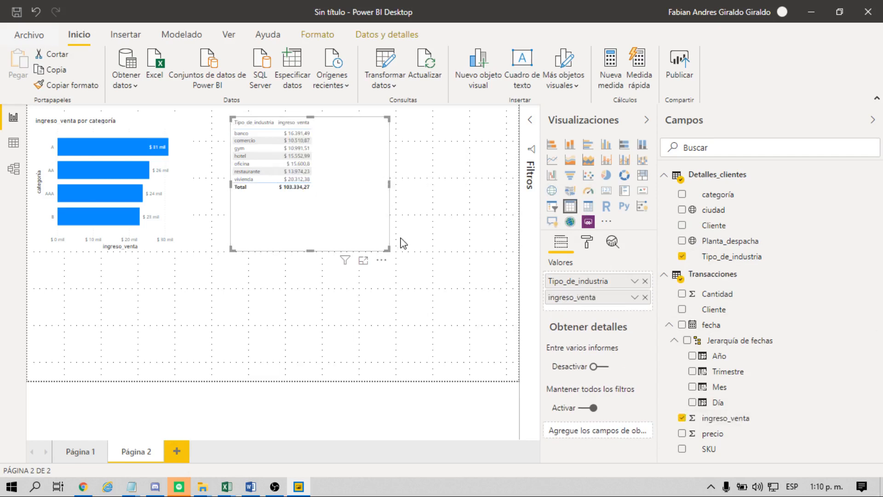
mouse_move(389, 249)
mouse_down()
mouse_move(423, 263)
mouse_move(401, 257)
mouse_up()
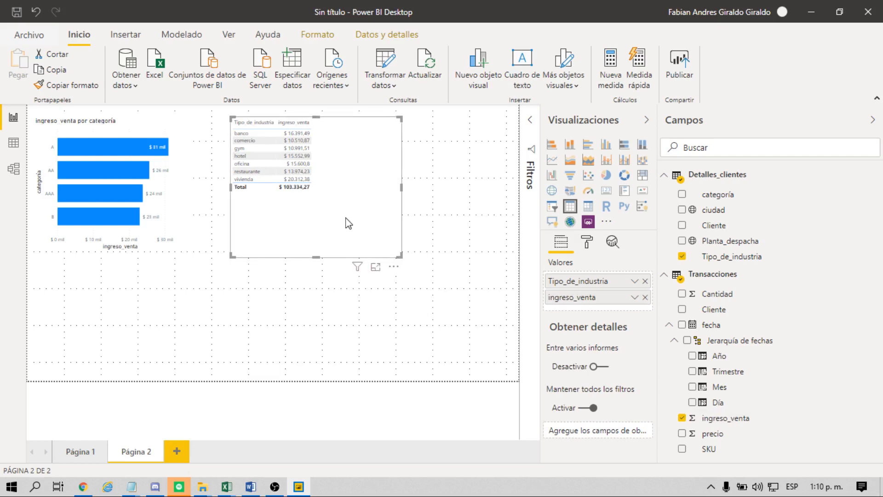
click(572, 147)
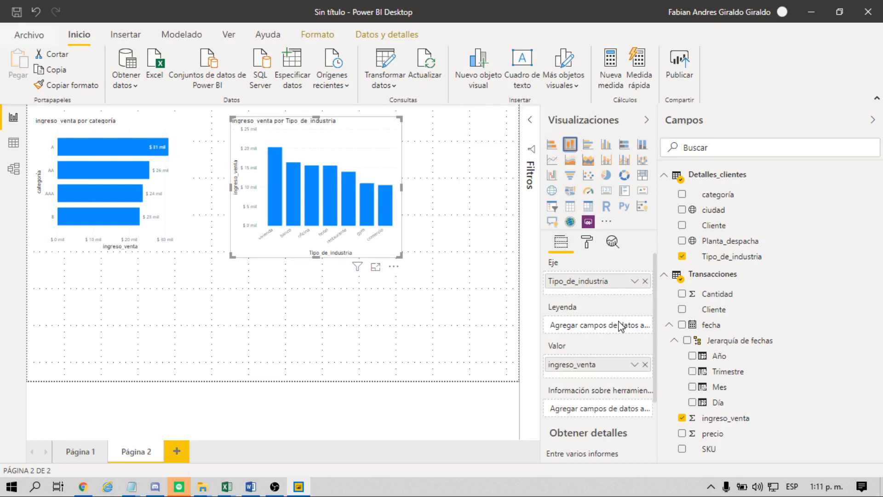
Turn on data labels for the Tipo_de_industria column chart and widen the chart across the free canvas space beside it.
scroll(621, 328, down, 3)
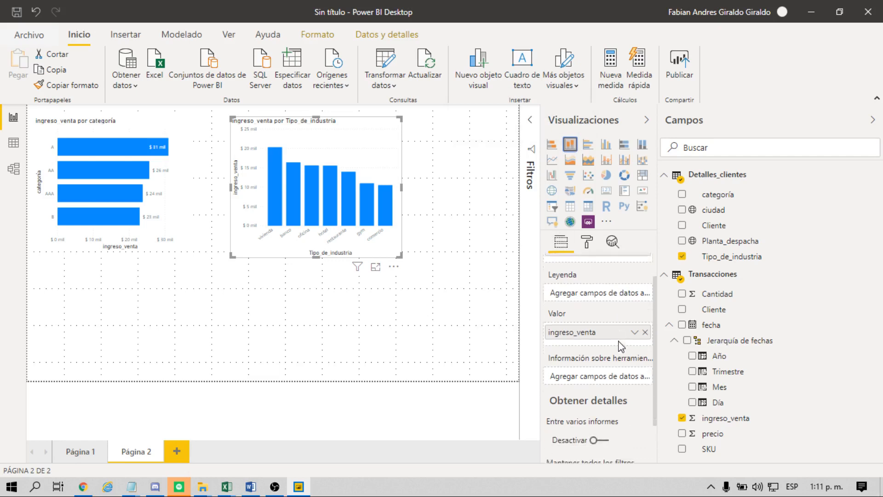
scroll(621, 347, up, 3)
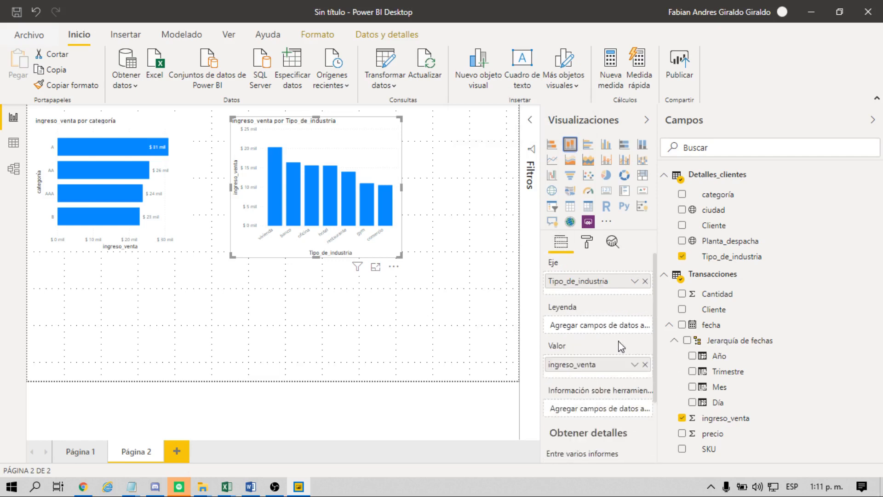
click(587, 242)
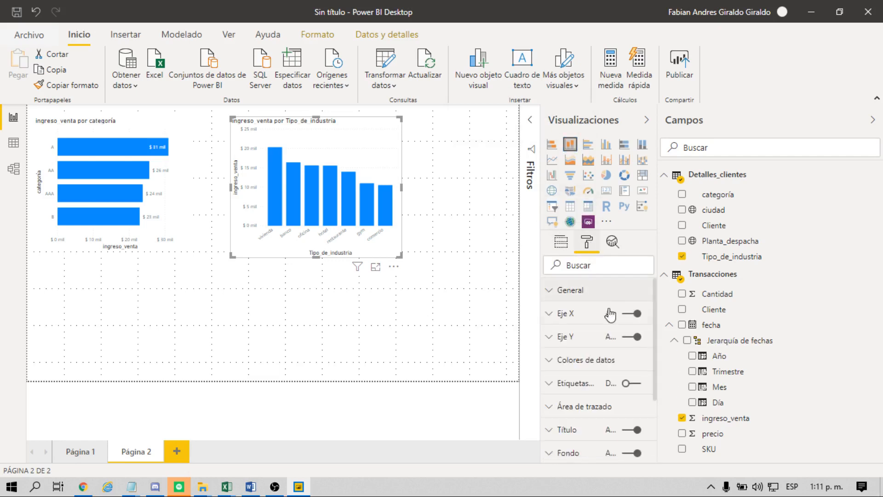
click(629, 383)
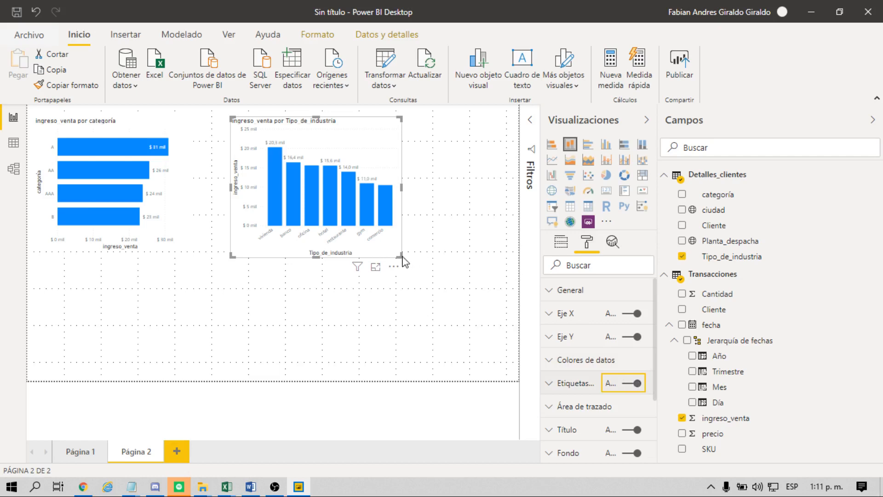
drag(399, 256, 469, 251)
click(396, 310)
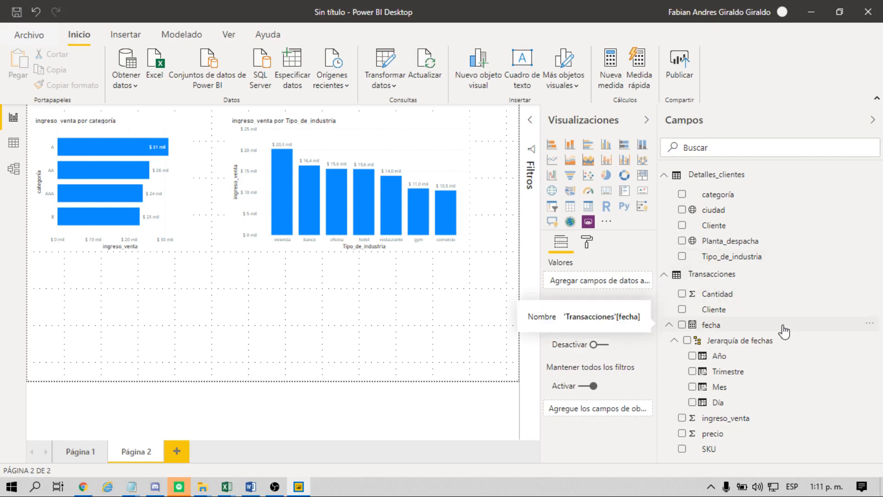
Create a clustered bar chart of ingreso_venta by SKU below the categoría chart and widen it slightly.
drag(640, 441, 120, 301)
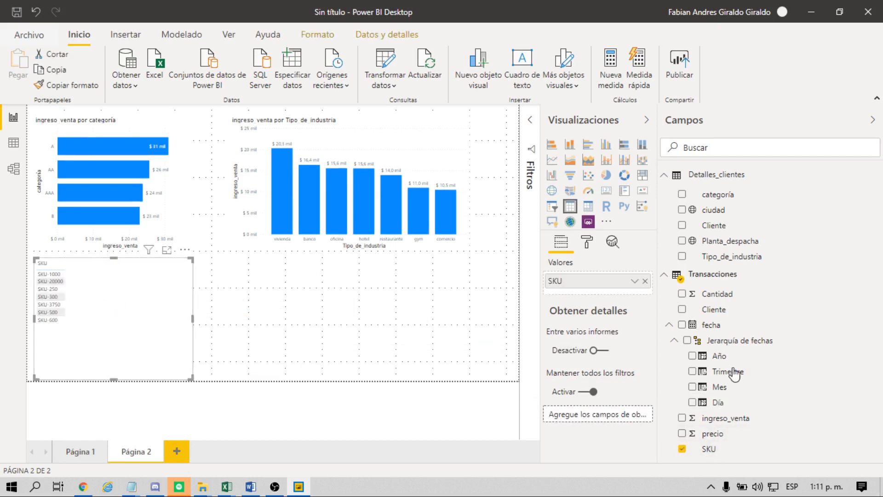
drag(740, 419, 138, 304)
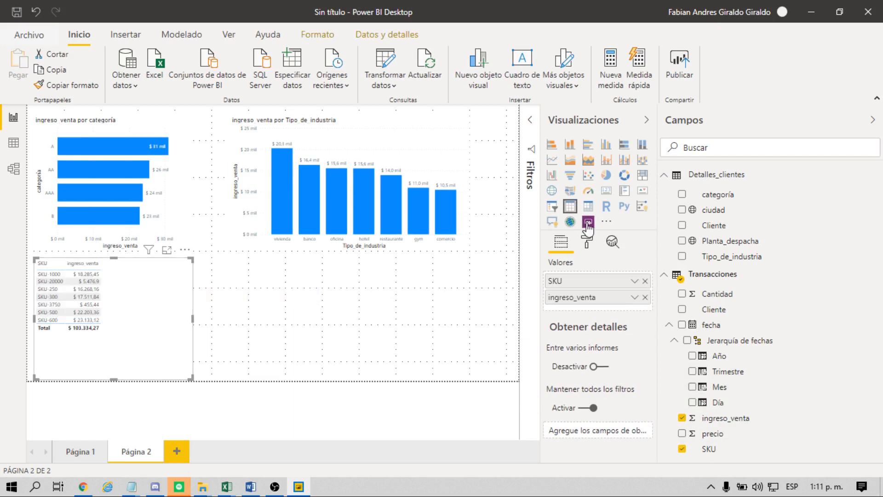
click(588, 145)
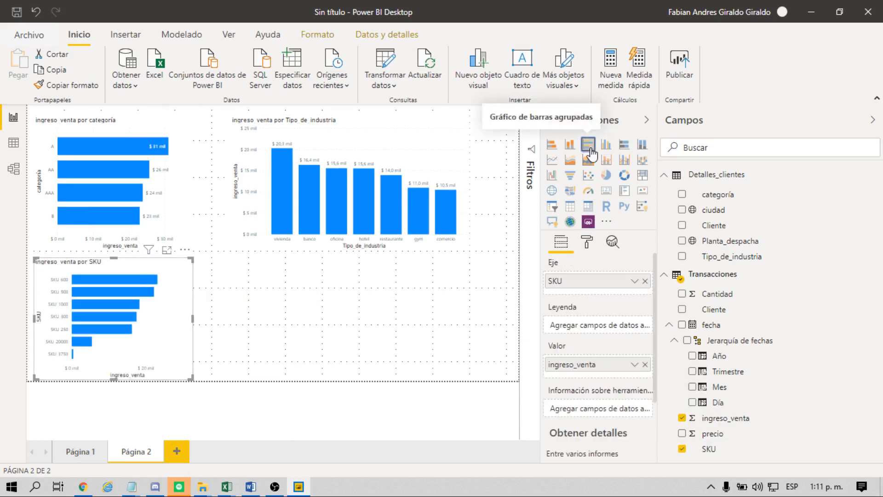
drag(193, 380, 235, 384)
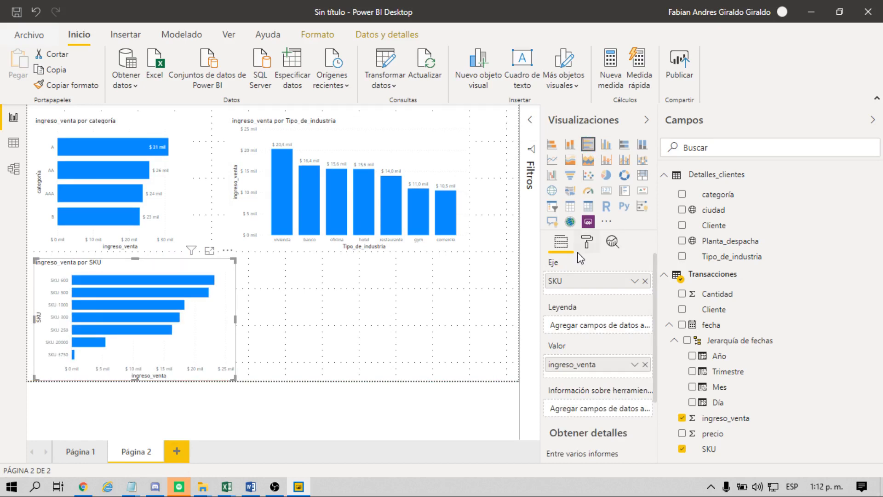
Turn on data labels for the ingreso_venta by SKU bar chart.
click(586, 242)
click(636, 384)
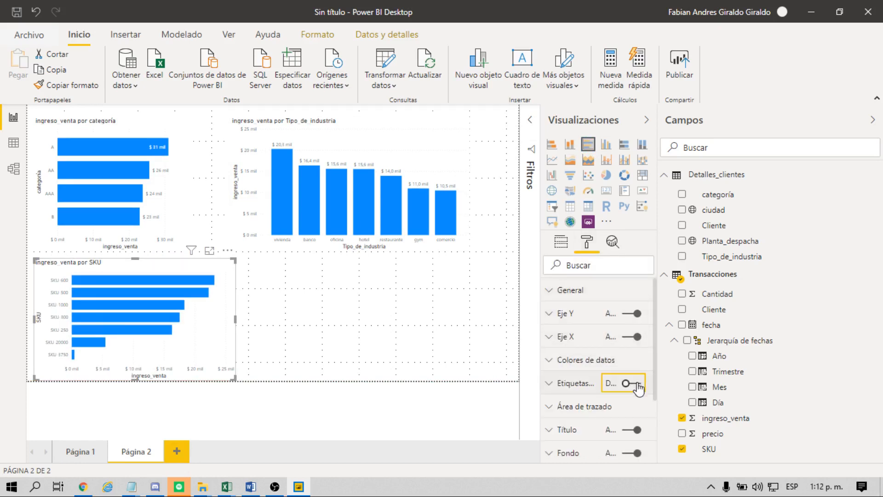
click(331, 300)
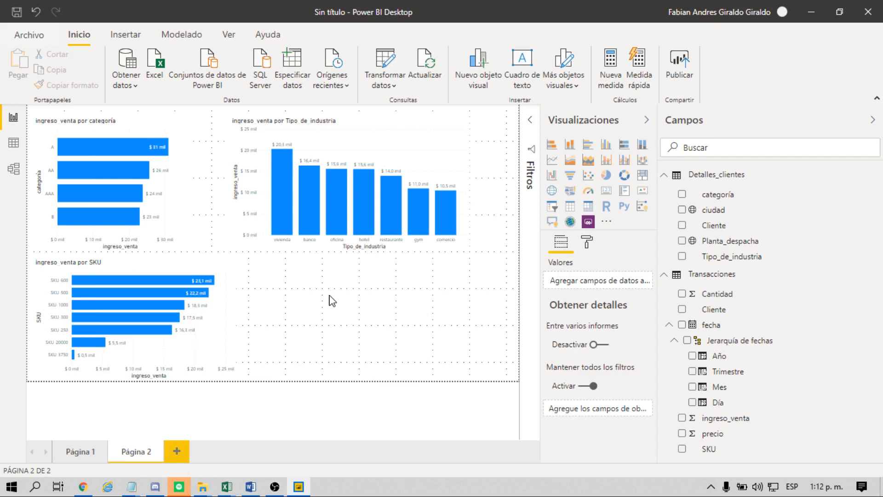
Start a new measure in the Transacciones table and name it numero_skus.
click(708, 277)
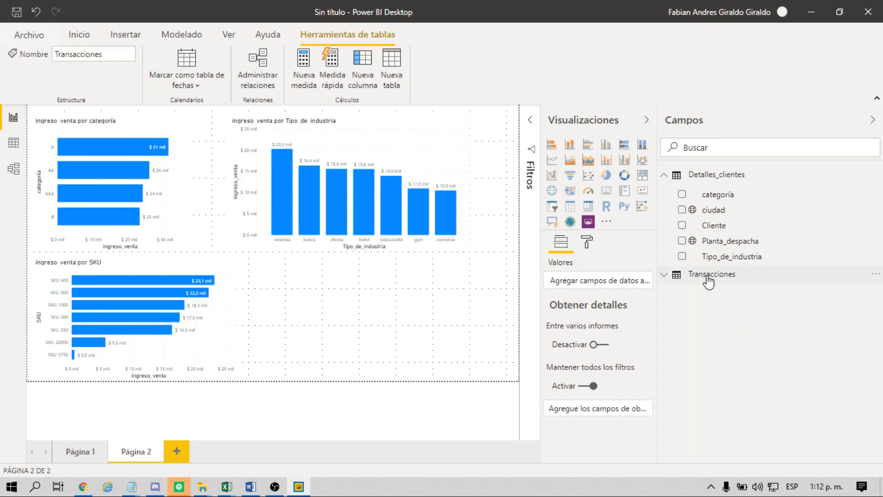
click(664, 274)
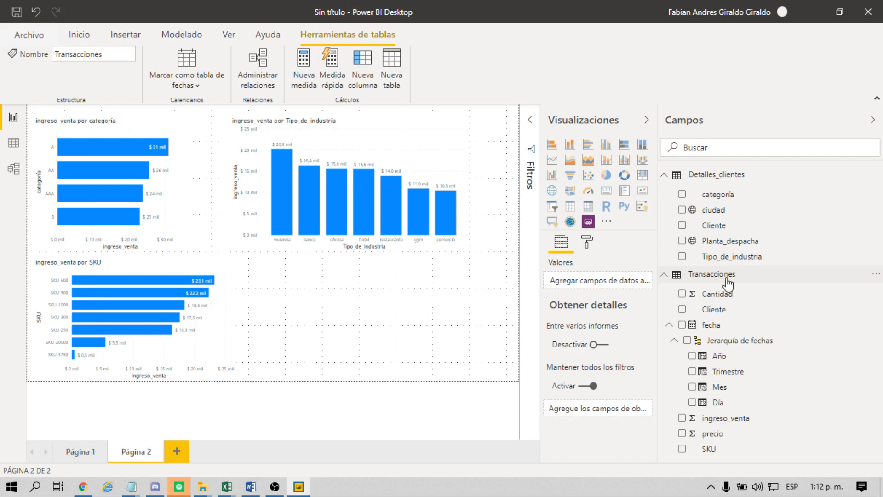
click(303, 89)
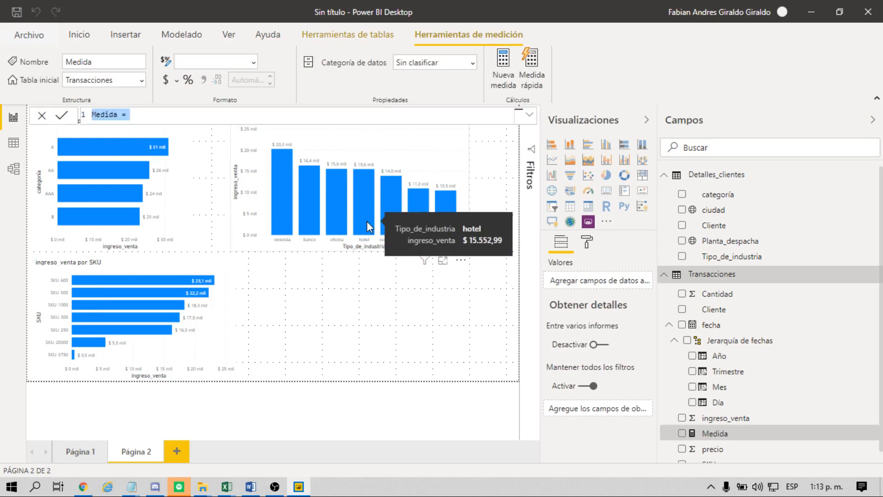
key(Home)
key(shift+Right)
key(shift+Right)
key(shift+Right)
key(shift+Right)
key(shift+Right)
key(shift+Right)
text(numero_skus)
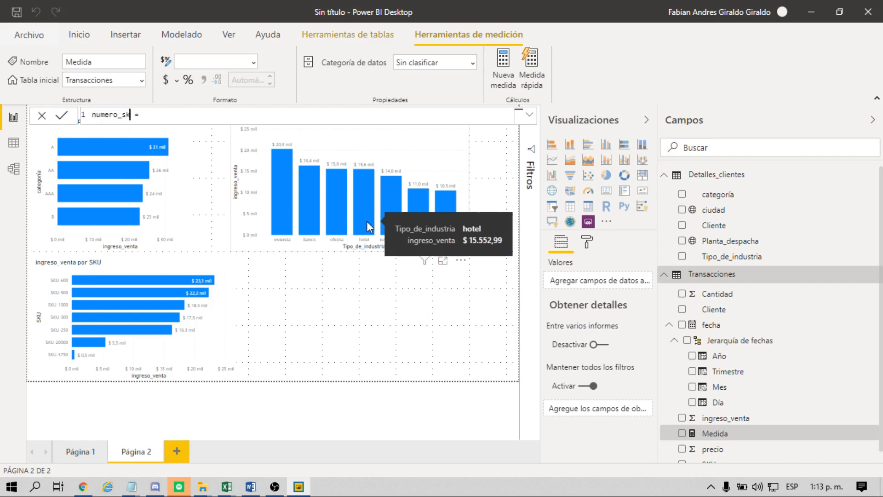
Define the numero_skus measure as COUNTA(Transacciones[SKU]) and commit the formula.
key(End)
text(COUNTA()
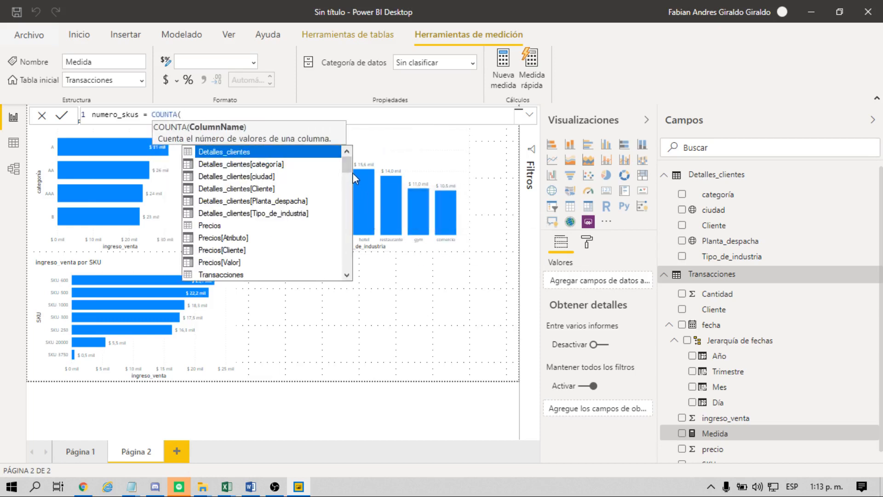
drag(350, 168, 350, 182)
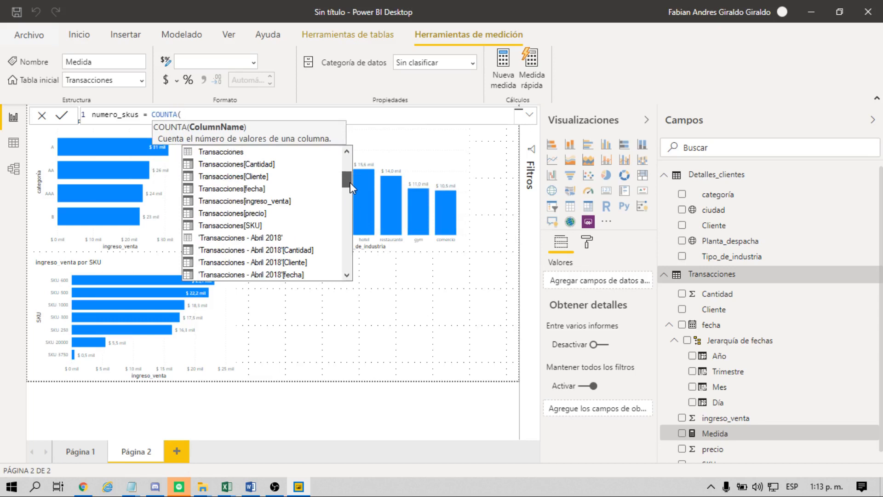
click(254, 225)
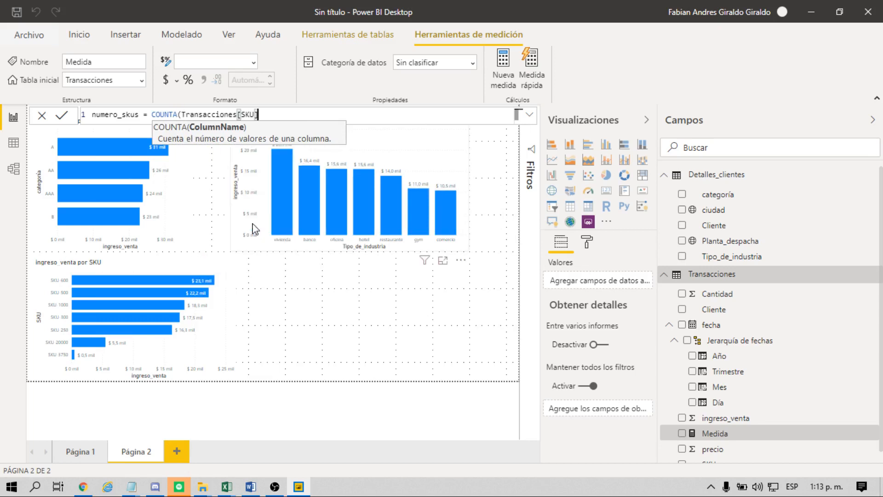
text())
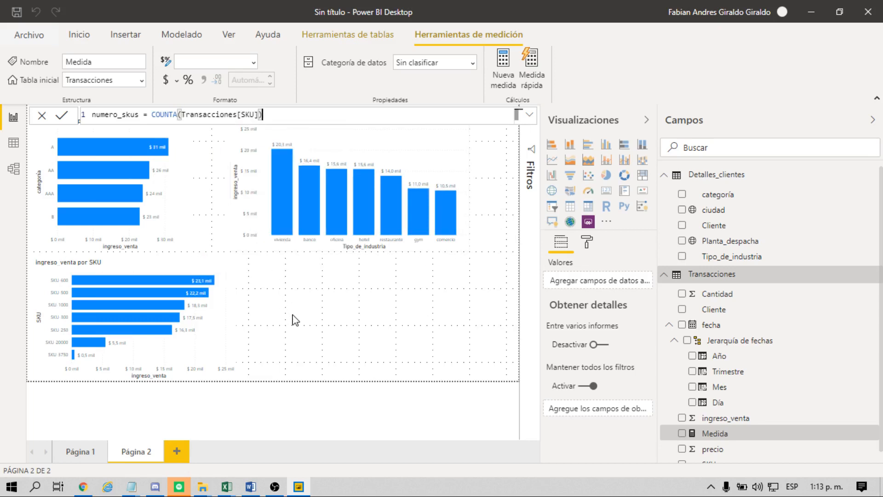
key(Return)
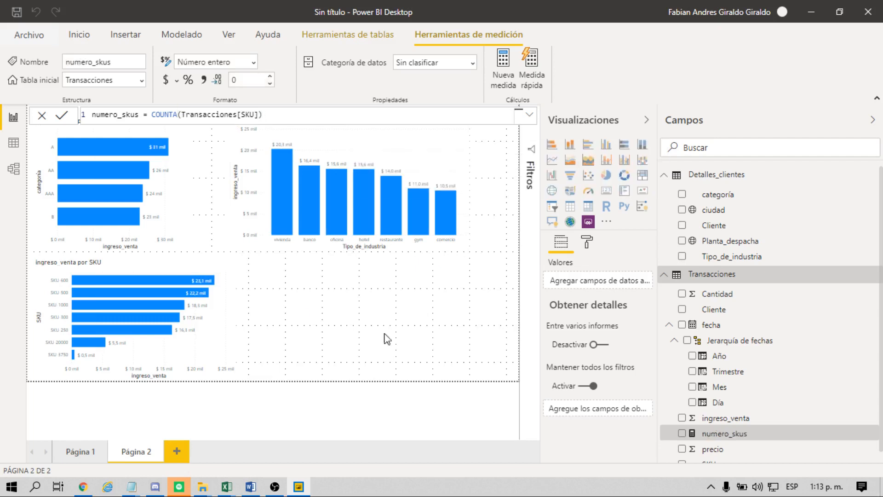
Create a clustered bar chart of numero_skus by SKU beside the ingreso_venta by SKU chart and widen it slightly.
scroll(755, 437, down, 1)
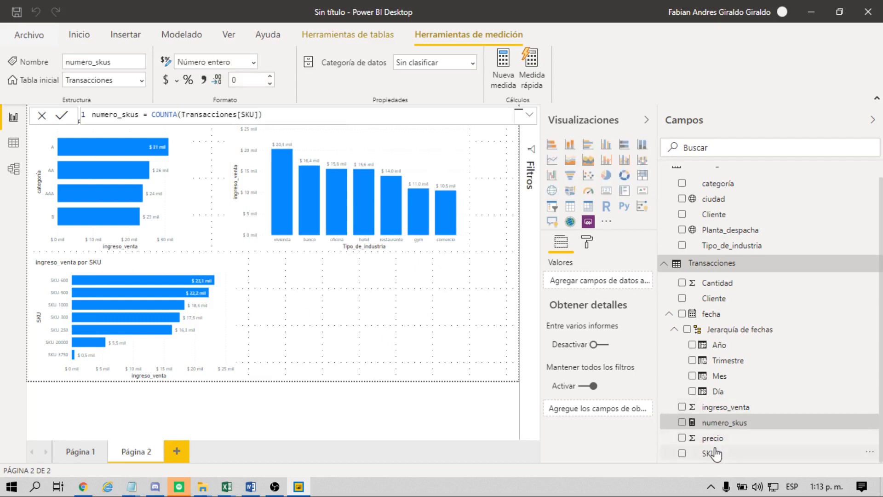
drag(578, 432, 311, 311)
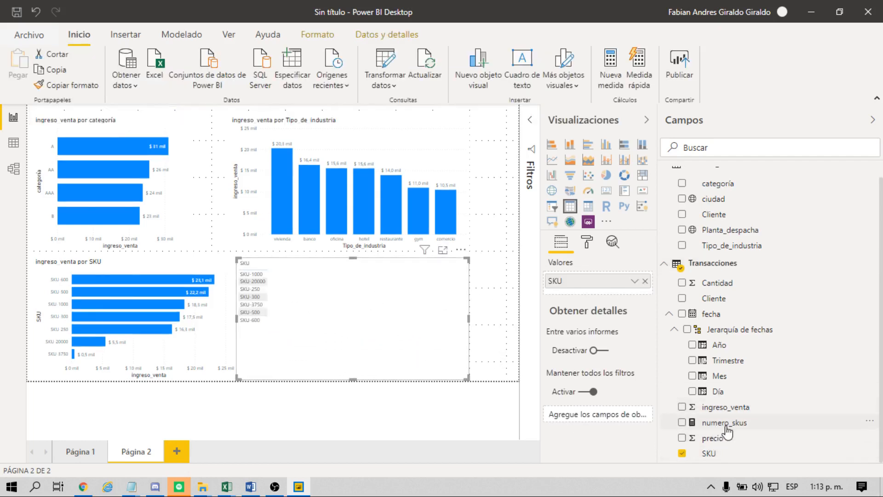
drag(723, 424, 358, 318)
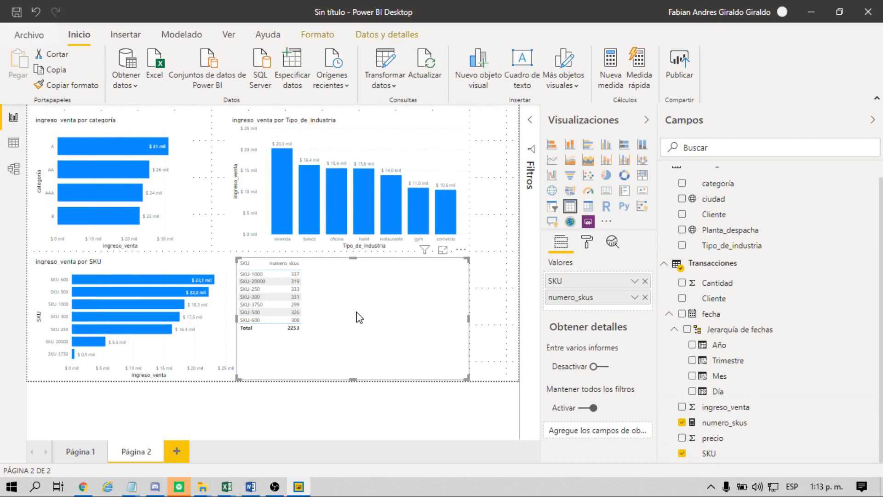
click(590, 146)
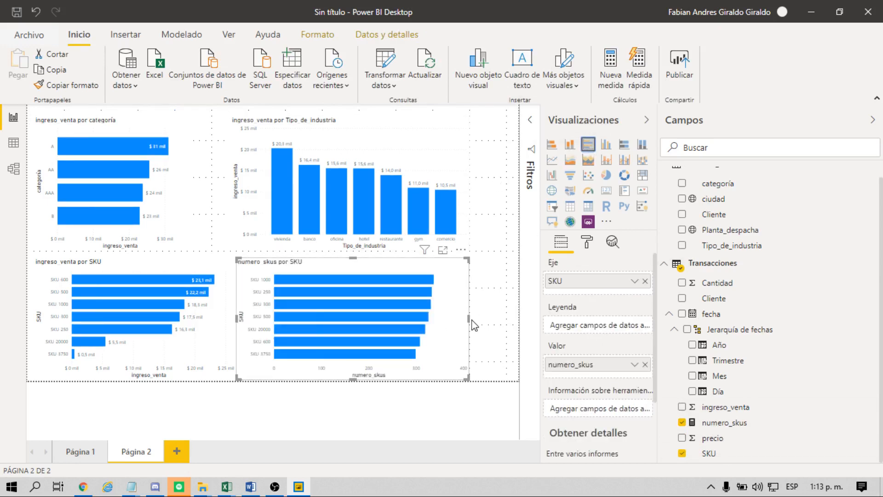
drag(469, 318, 486, 321)
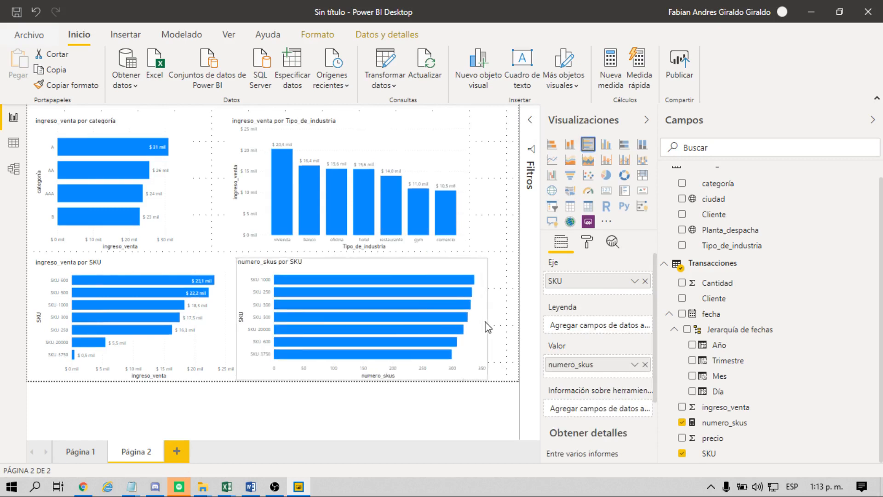
drag(485, 321, 486, 323)
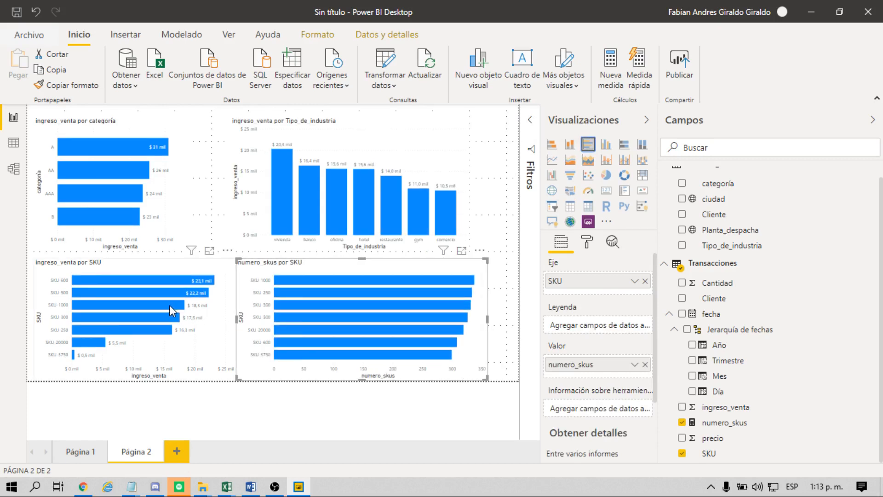
On Página 1, cross-filter the visuals by san diego from the ciudad bar chart, and clear the selection.
mouse_move(171, 311)
click(83, 453)
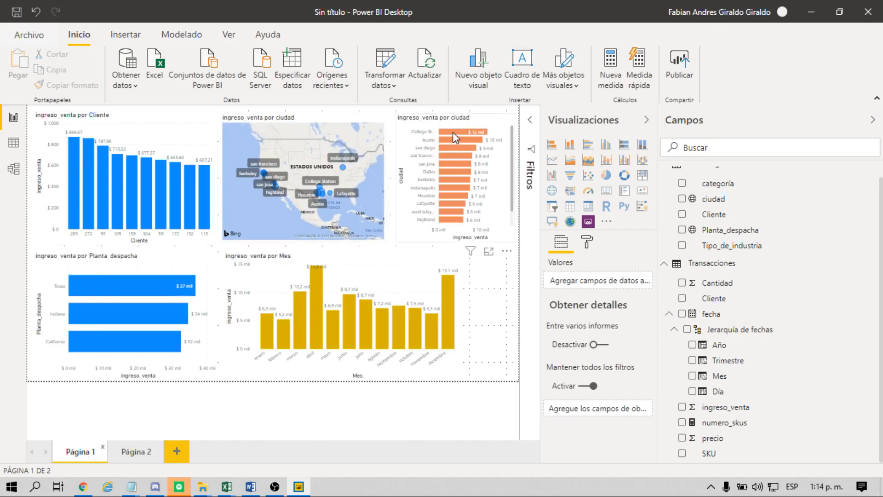
mouse_move(452, 131)
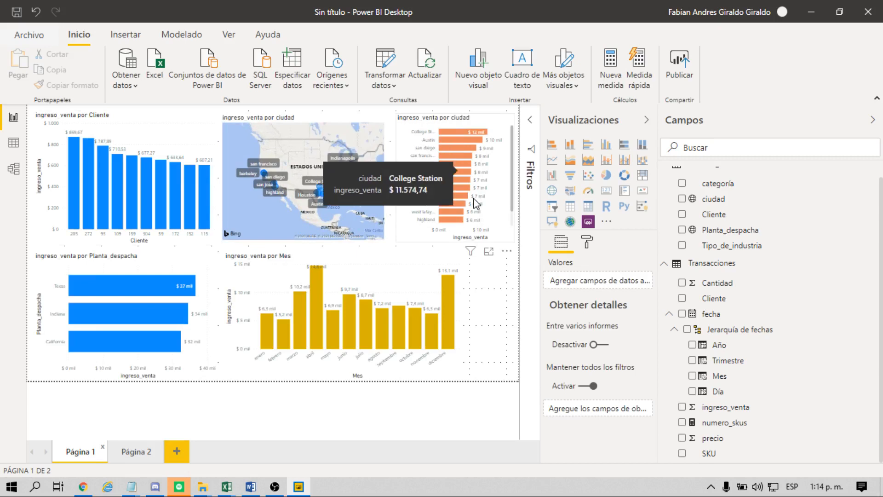
click(456, 148)
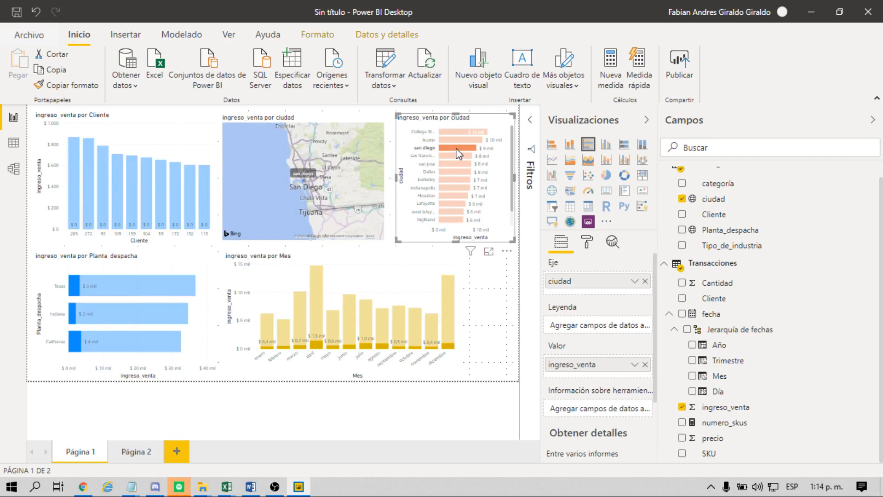
click(412, 236)
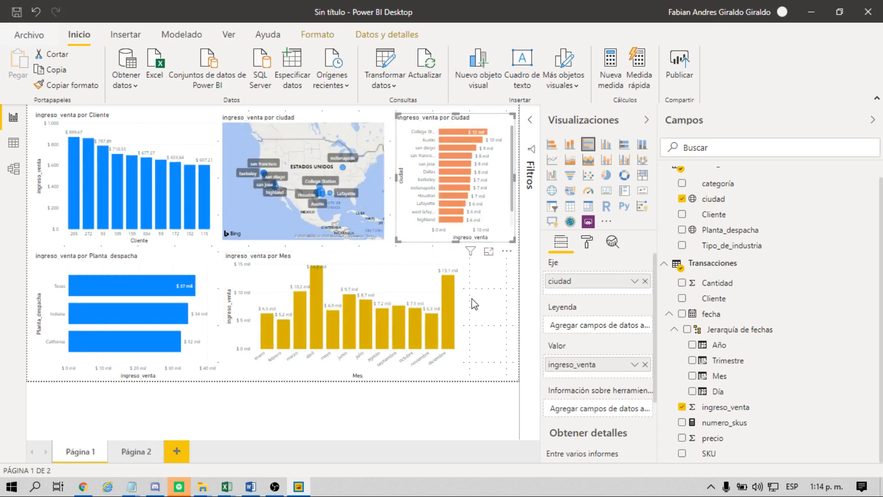
Return to Página 2 and shrink the ingreso_venta by categoría chart in width and height.
click(125, 449)
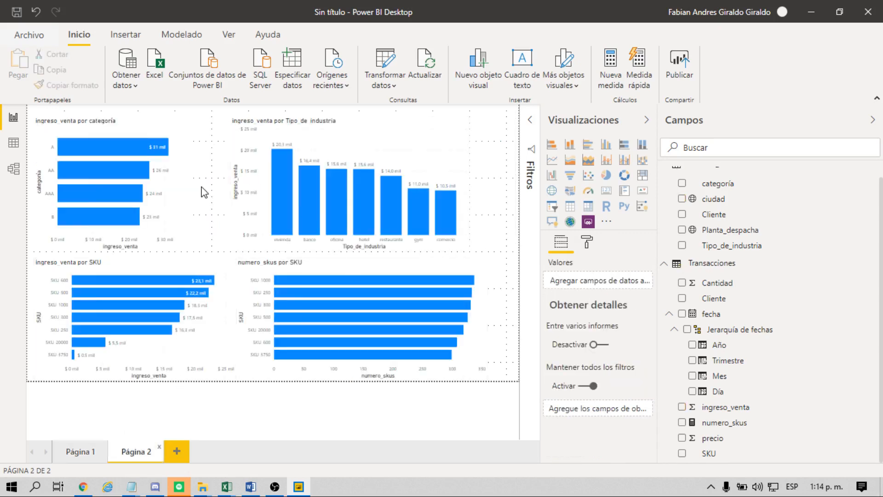
click(189, 251)
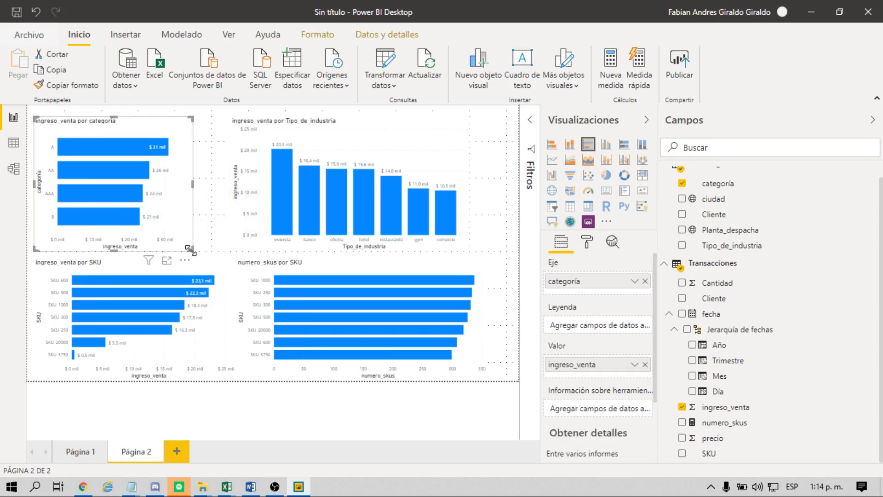
drag(193, 249, 170, 244)
Shrink the ingreso_venta by Tipo_de_industria chart and move it closer to the categoría chart.
click(471, 133)
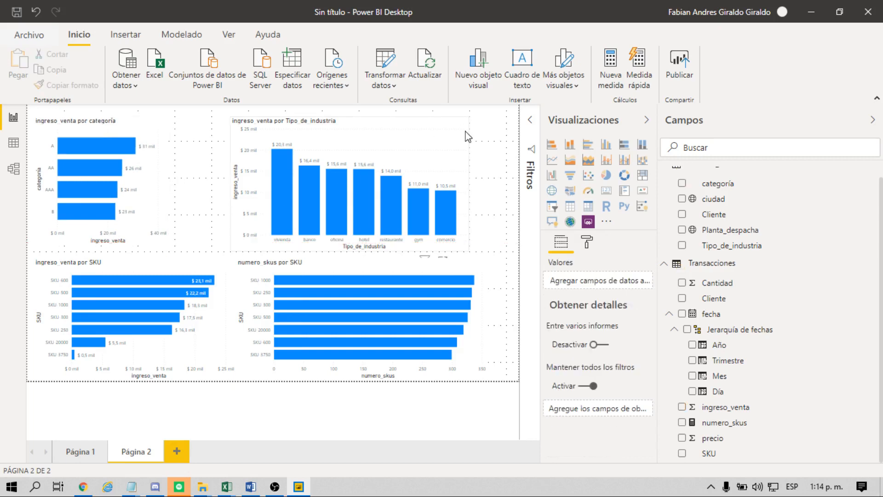
click(467, 228)
drag(468, 247, 403, 246)
drag(381, 148, 351, 148)
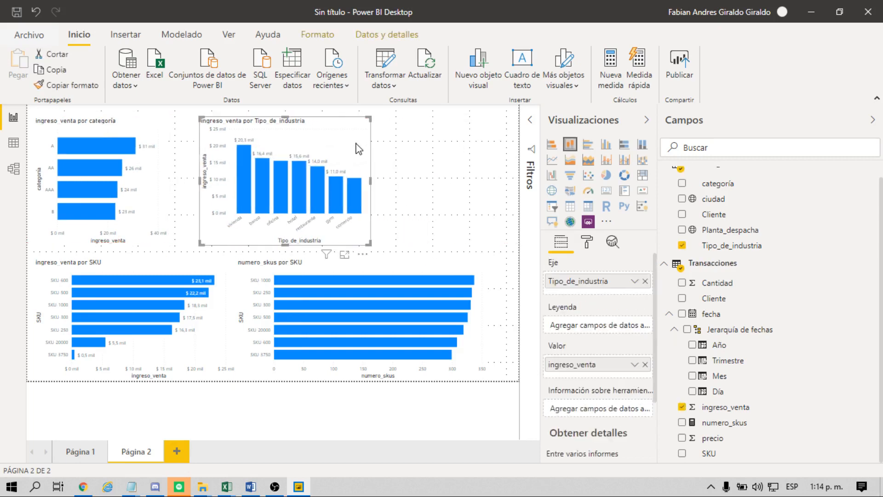
Shrink the numero_skus by SKU chart in width and height, and move the Tipo_de_industria chart slightly away from the categoría chart.
click(449, 267)
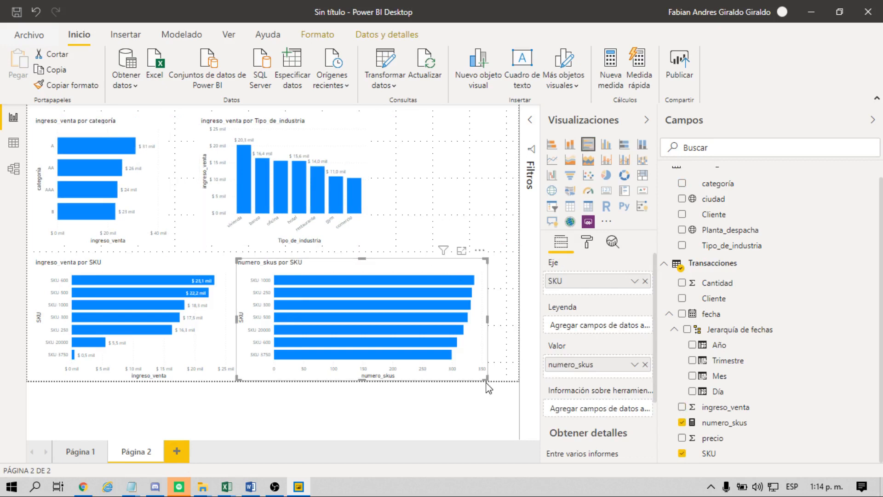
drag(485, 379, 407, 367)
click(455, 165)
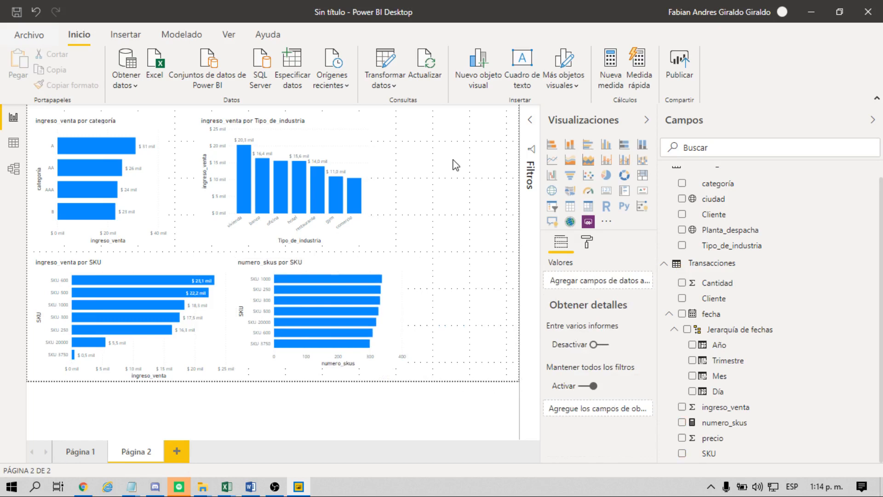
drag(364, 140, 382, 141)
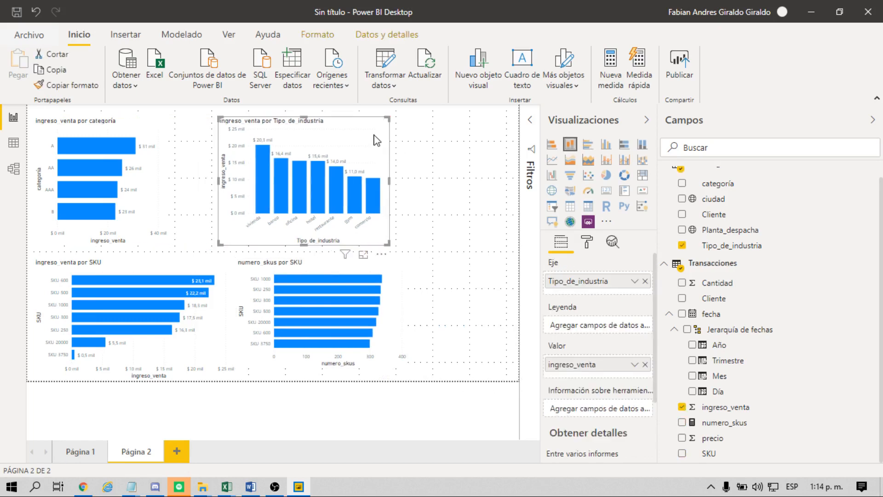
click(502, 207)
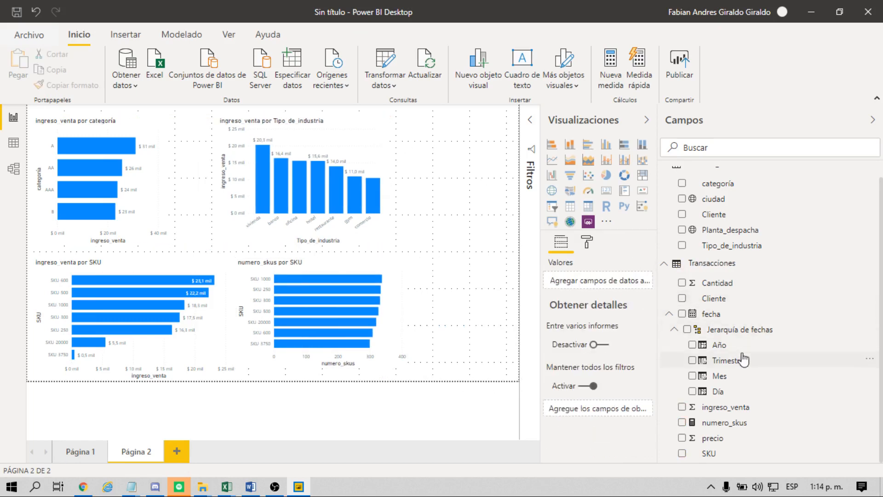
Add a fecha date-range slicer beside the Tipo_de_industria chart and try out its start-date handle.
drag(713, 320, 451, 205)
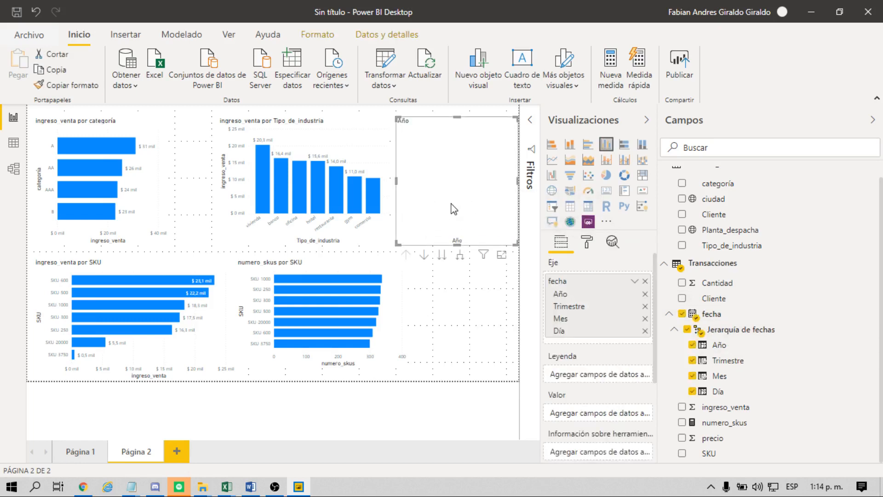
click(551, 207)
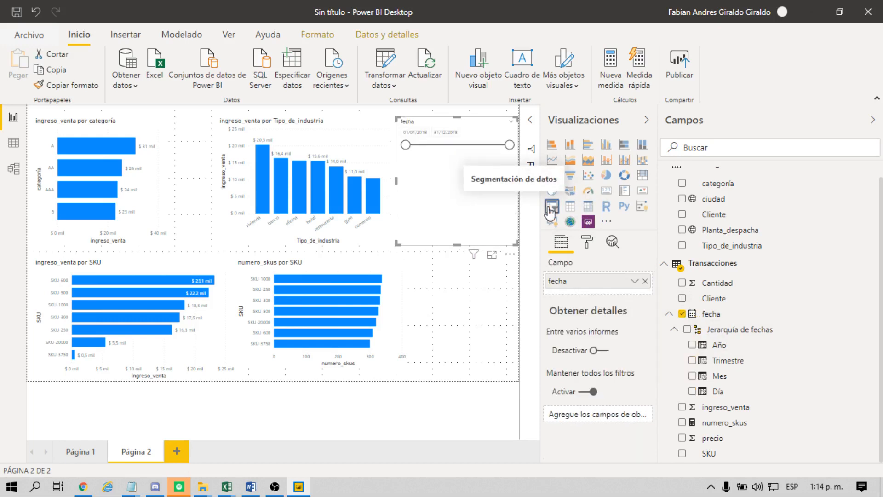
key(Escape)
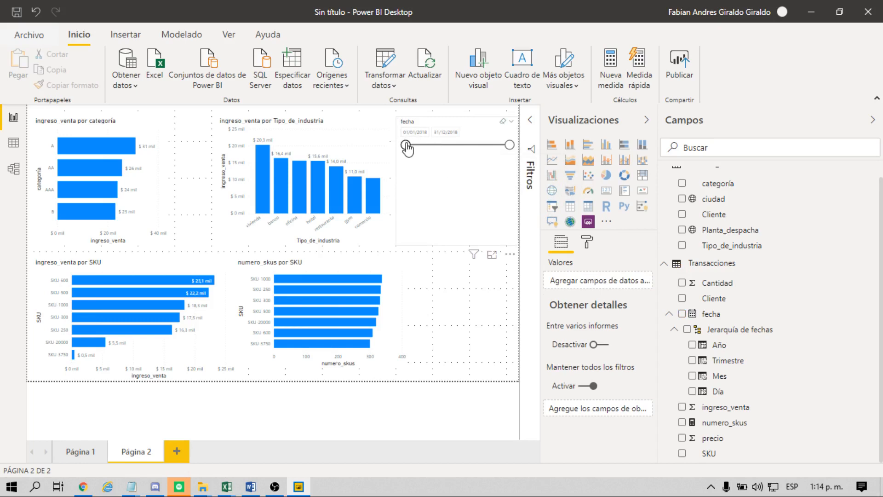
mouse_move(405, 144)
mouse_down()
mouse_move(487, 153)
mouse_move(406, 156)
mouse_move(405, 147)
mouse_up()
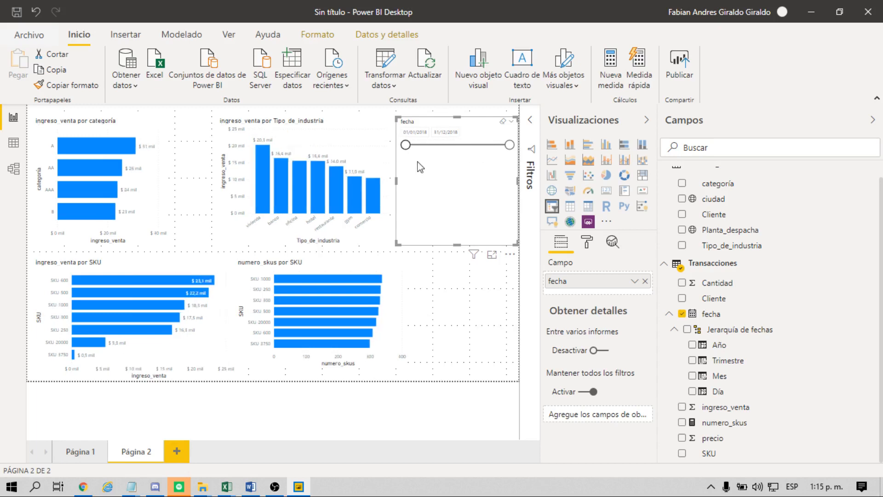
Add a Cliente slicer beside the numero_skus by SKU chart and filter the page by the first client listed.
drag(713, 298, 477, 300)
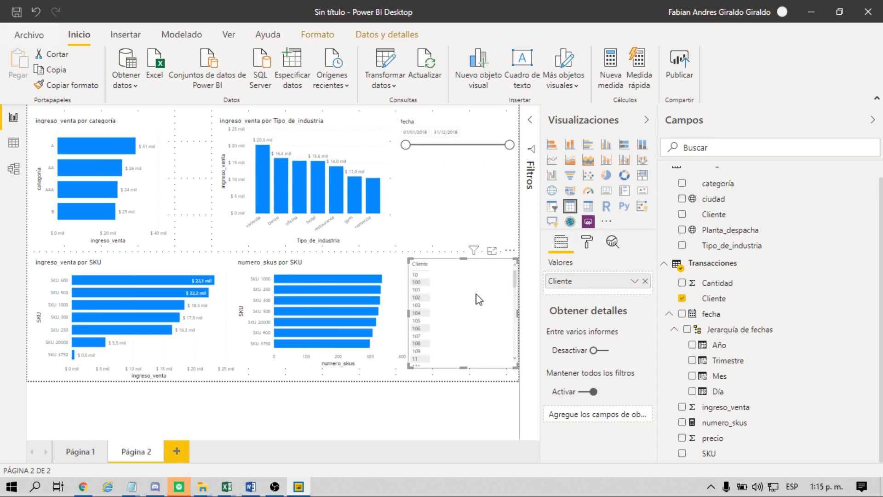
click(548, 209)
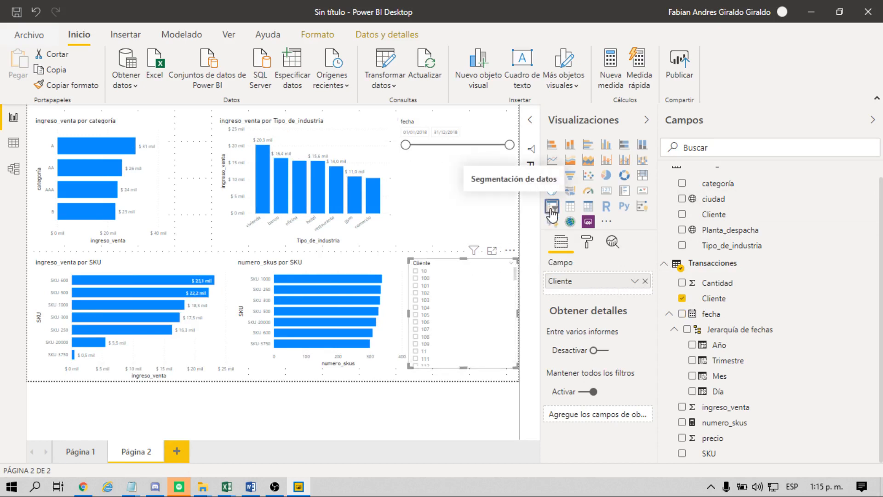
click(415, 271)
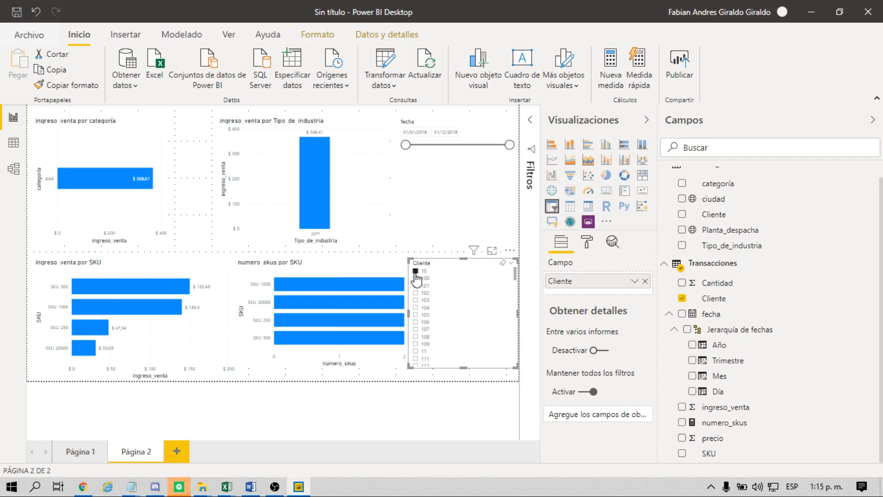
click(415, 271)
click(416, 271)
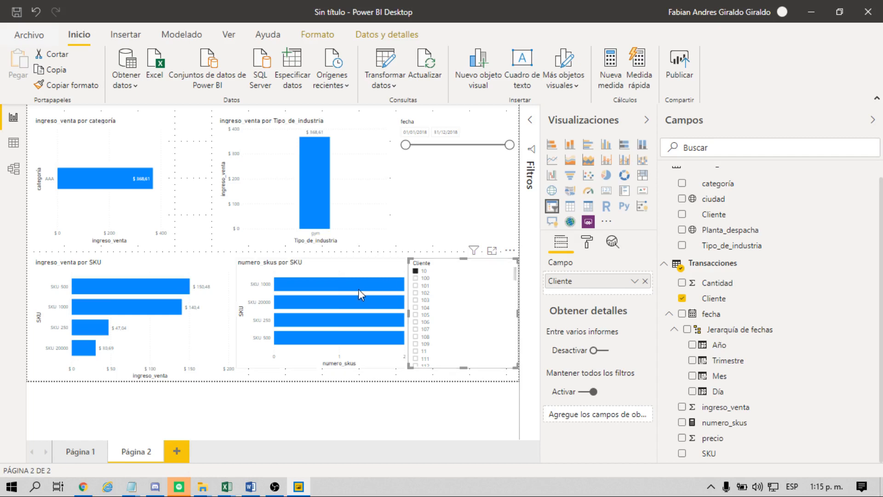
mouse_move(355, 286)
Examine the Cliente slicer's selection controls and other format options, and the fecha slicer's format options, and deselect the slicer.
click(587, 244)
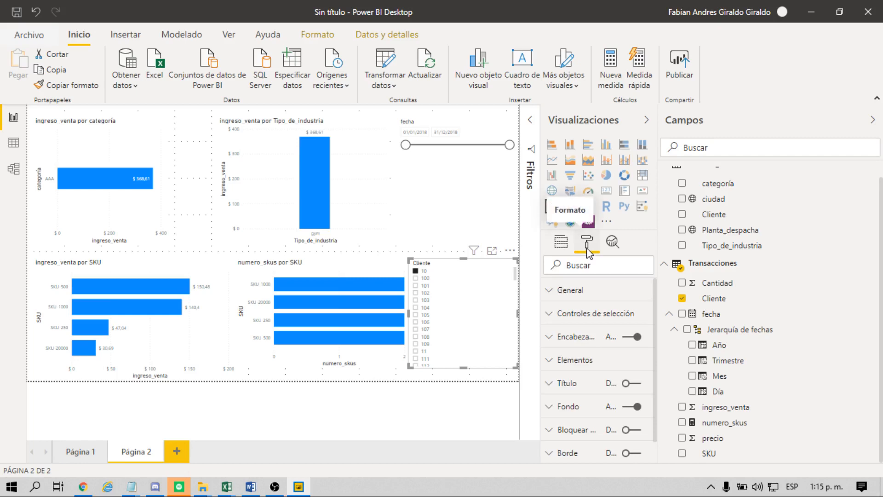
click(546, 318)
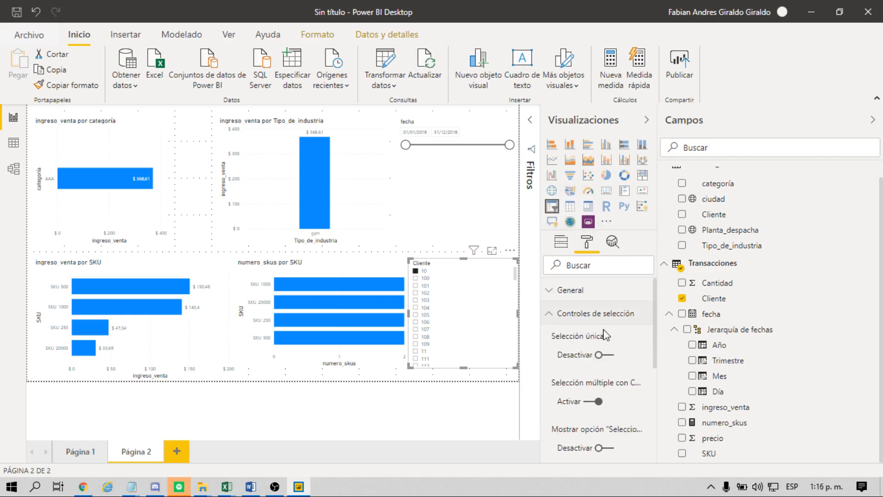
scroll(618, 342, down, 1)
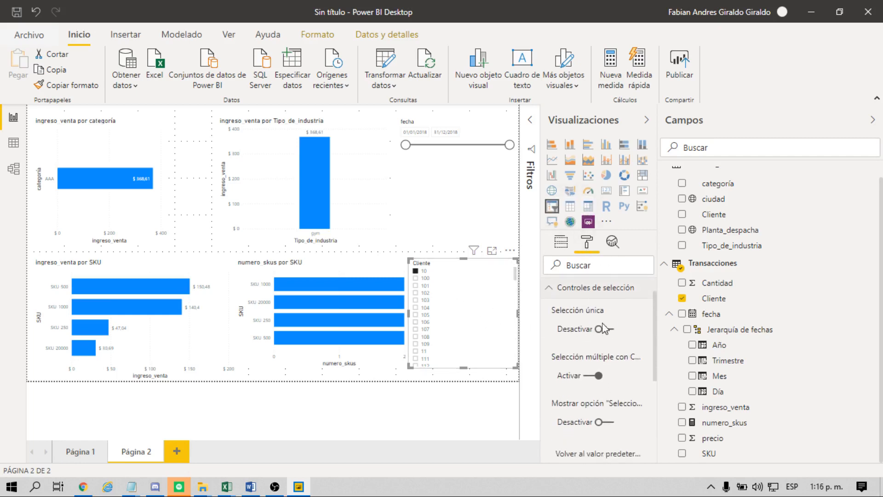
scroll(633, 332, down, 1)
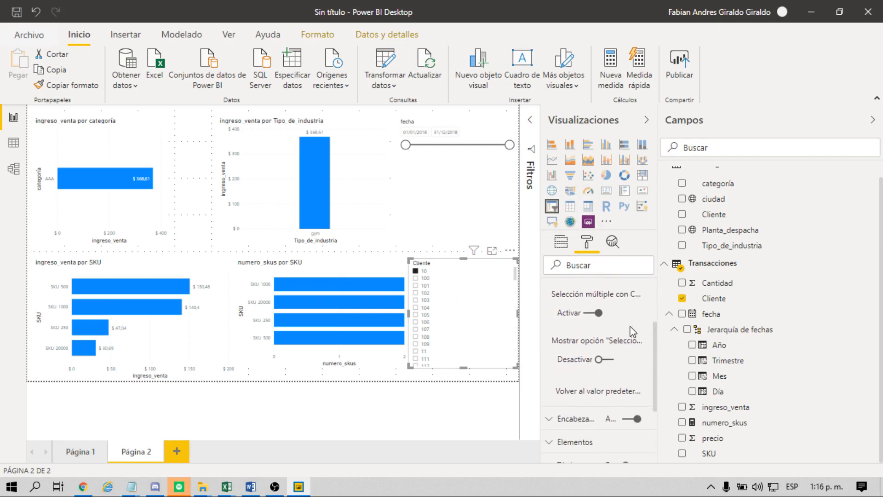
scroll(633, 331, up, 2)
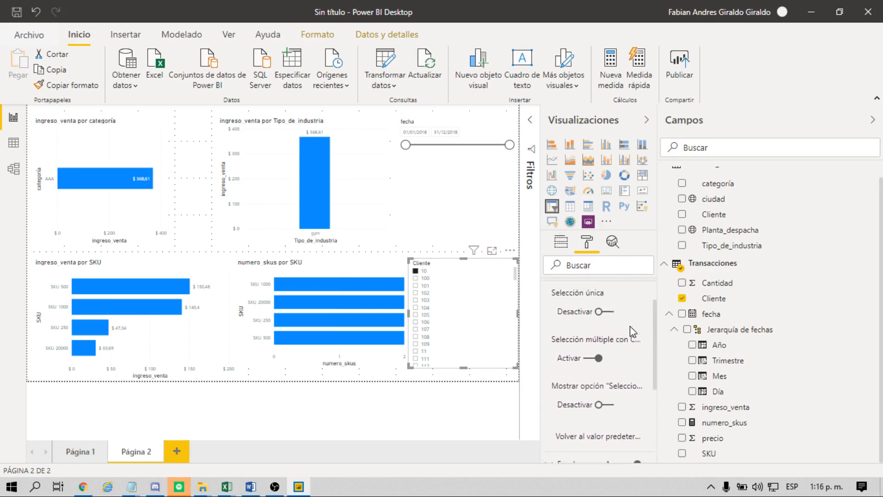
click(557, 316)
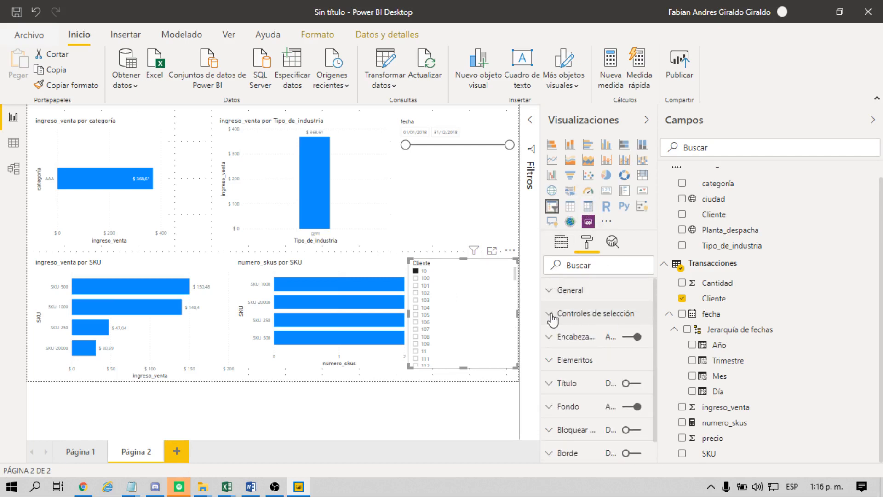
scroll(549, 383, down, 1)
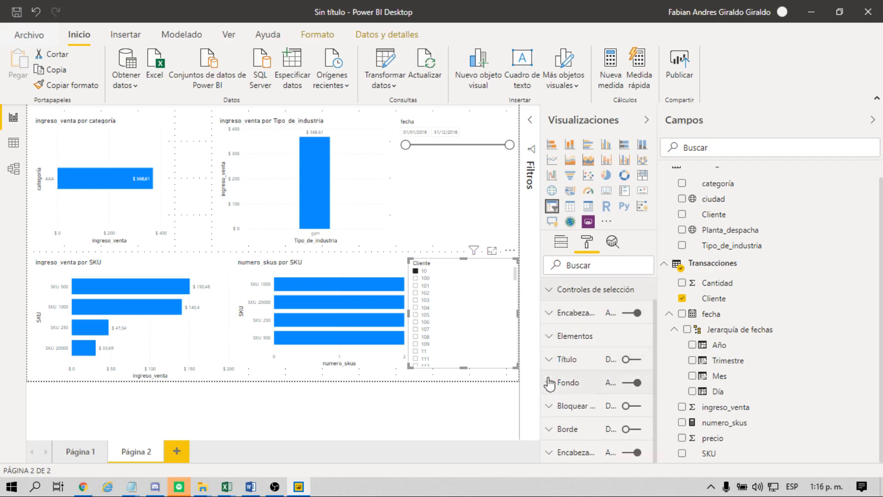
click(469, 215)
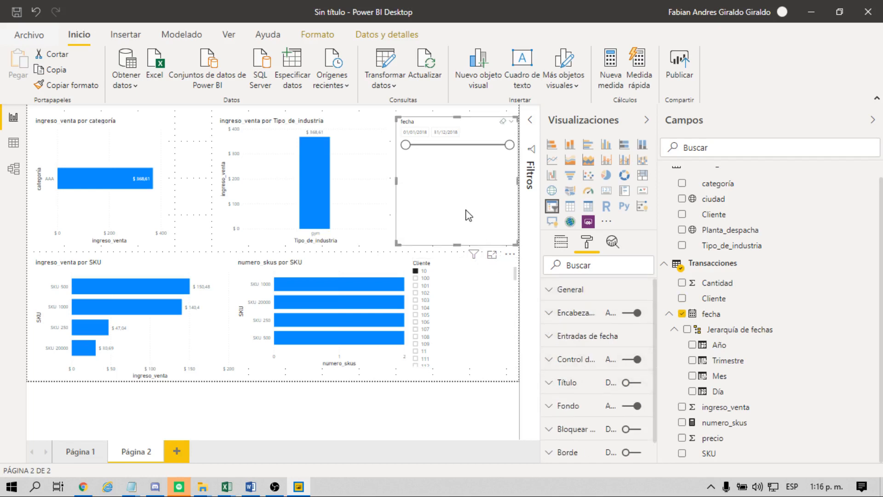
click(386, 408)
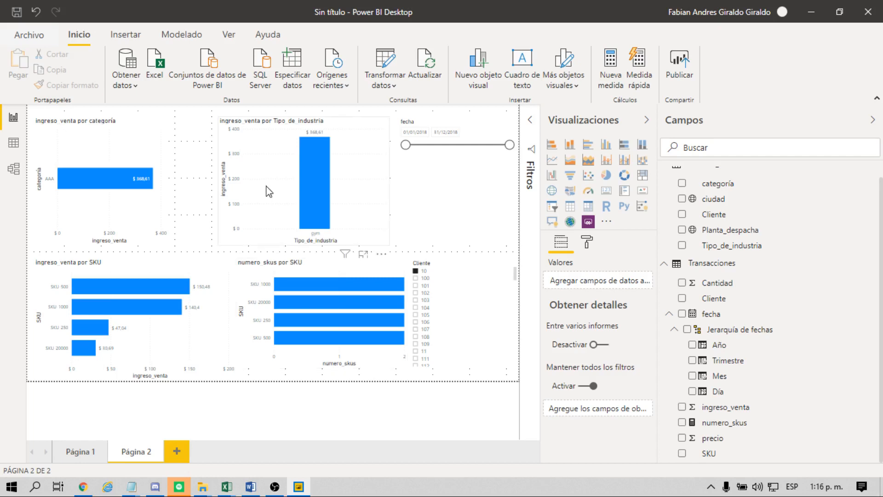